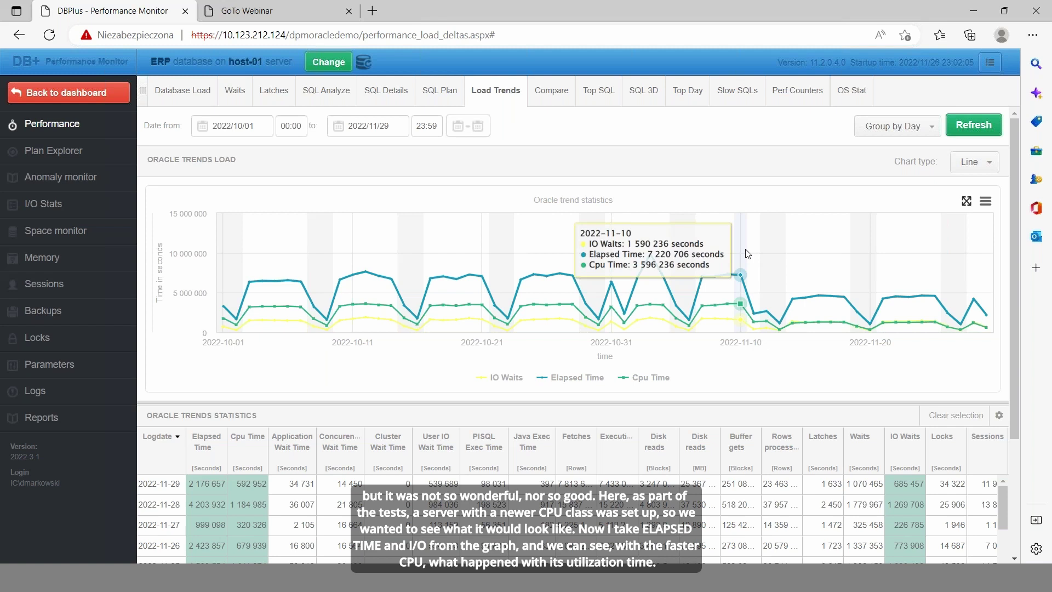
# Isolate CPU Time on the load trends chart by hiding Elapsed Time and IO Waits, and add Elapsed Time back for comparison.
pyautogui.click(202, 516)
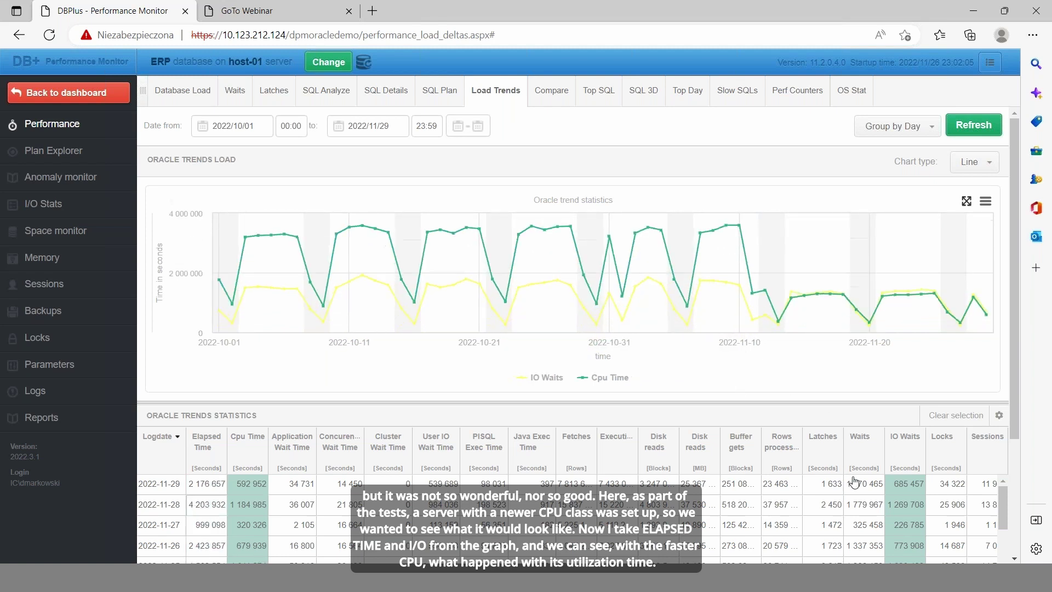
pyautogui.click(908, 507)
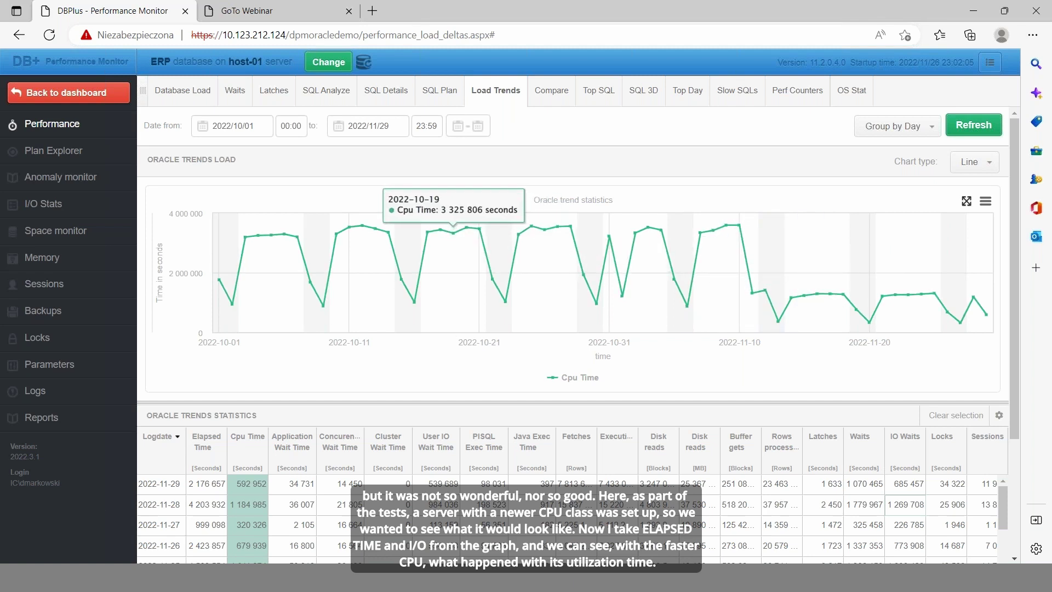
pyautogui.click(204, 506)
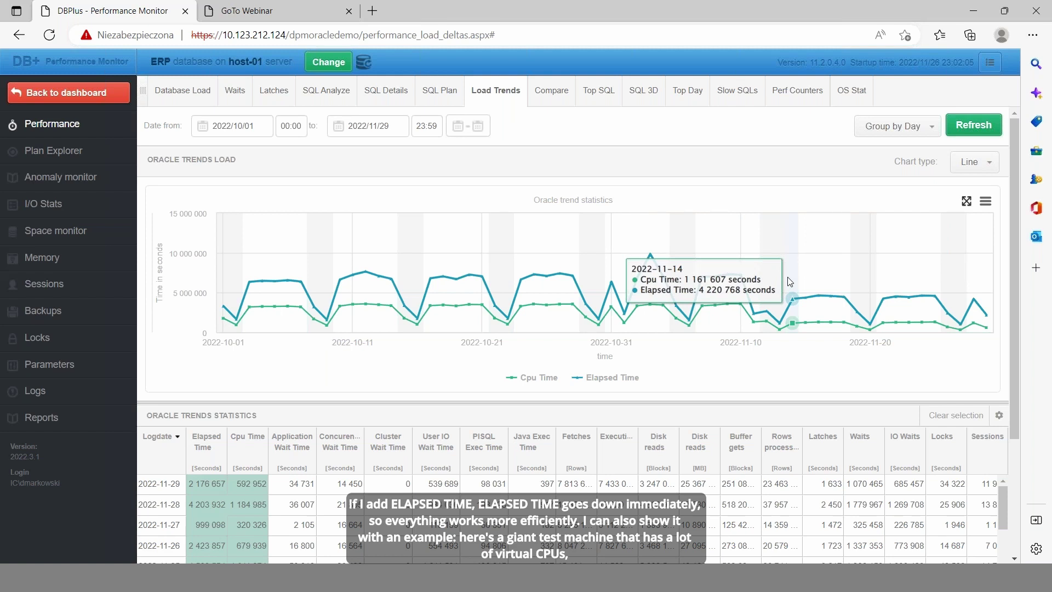
# Open the OS statistics, dismiss the chart hint and load the data from 2022/10/01 to 2022/11/29.
pyautogui.click(844, 97)
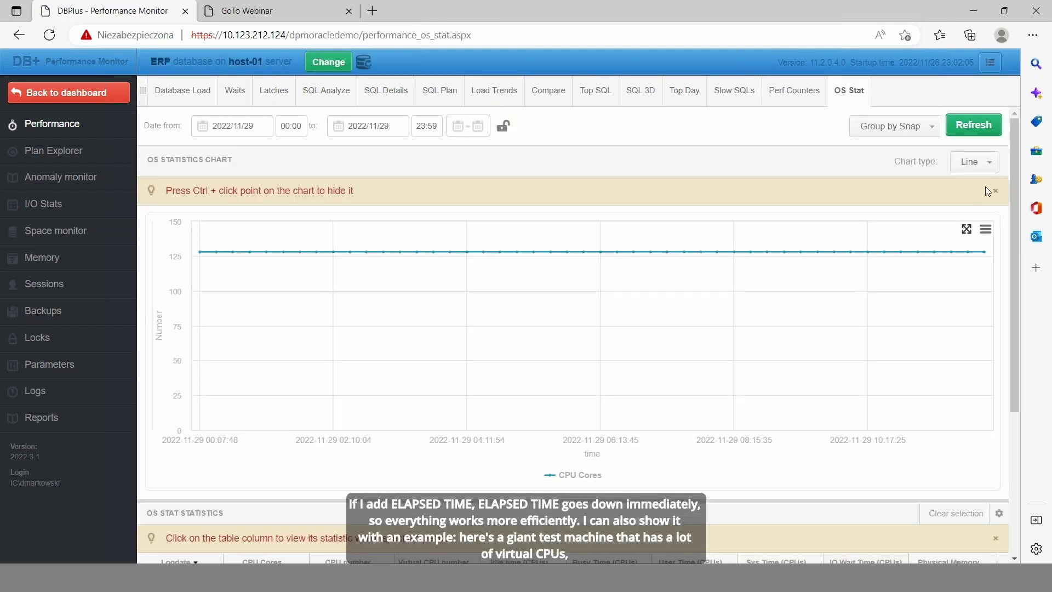
pyautogui.click(996, 192)
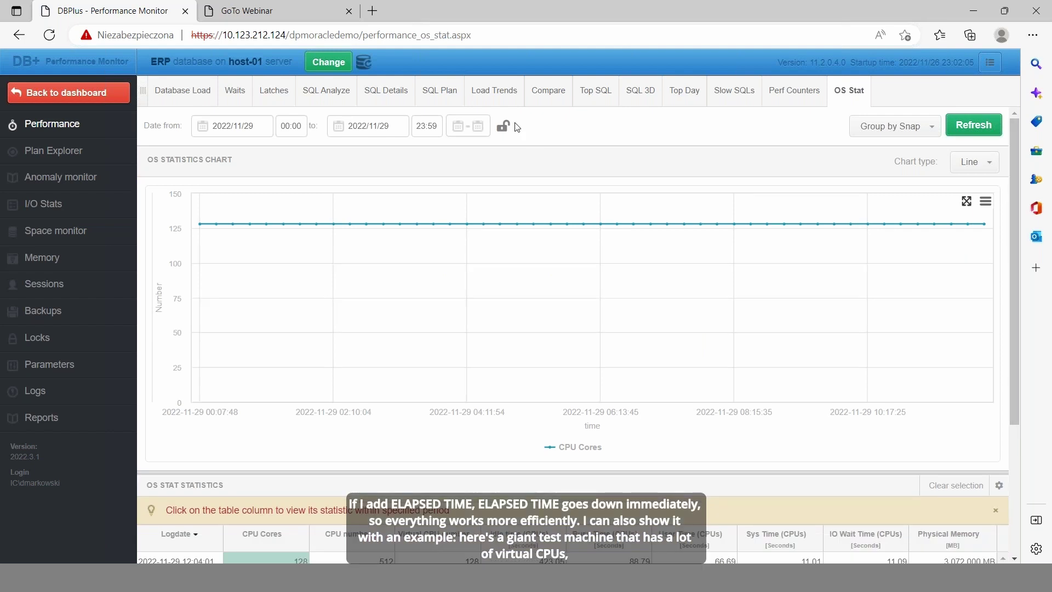
pyautogui.click(245, 127)
pyautogui.click(202, 150)
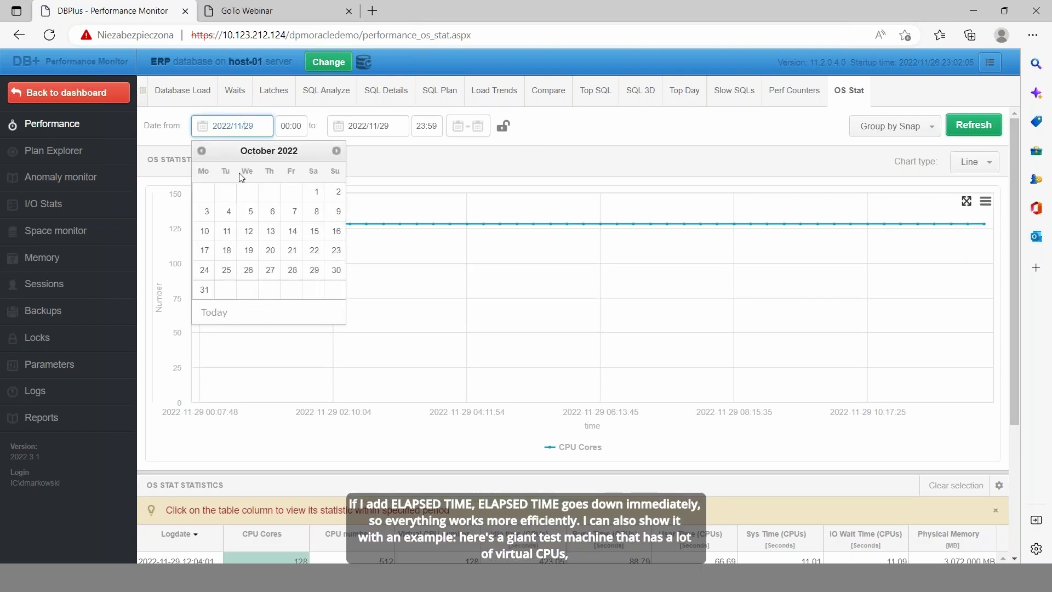
pyautogui.click(317, 193)
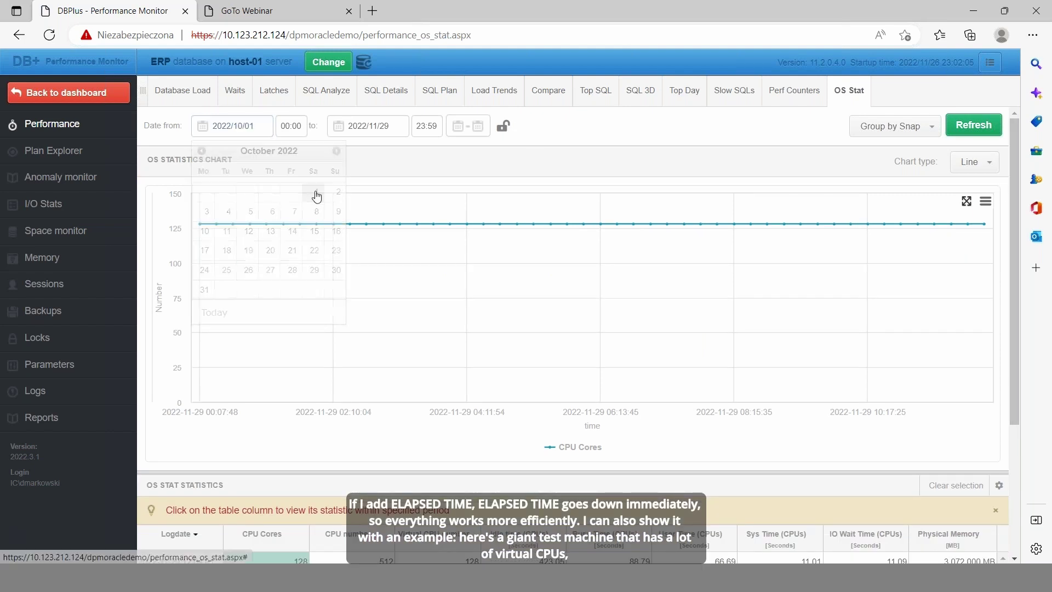
pyautogui.click(972, 128)
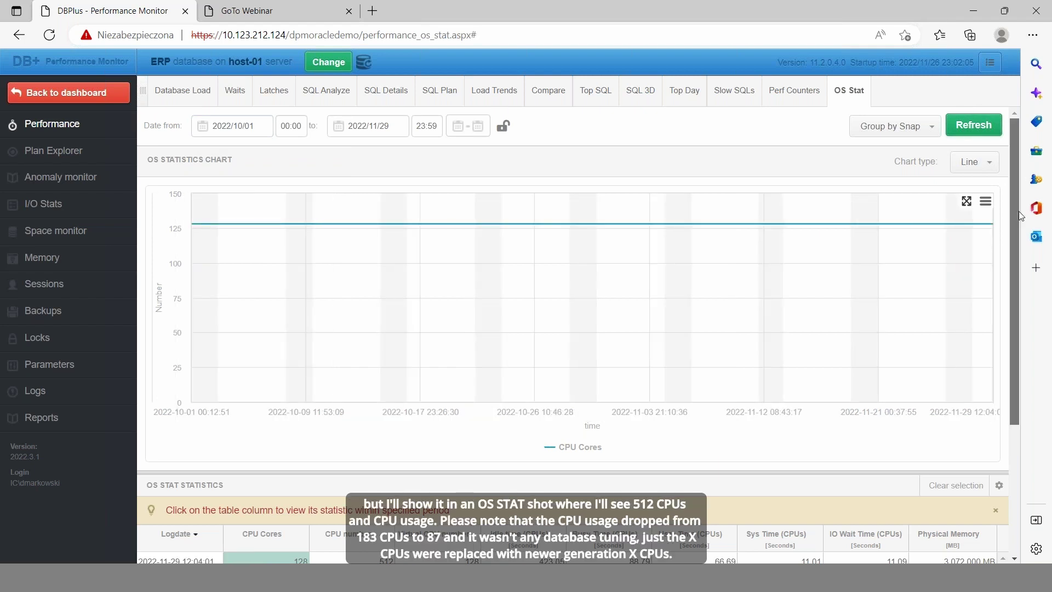
# Plot CPU number and Busy Time (CPUs) on the OS statistics chart instead of CPU Cores.
pyautogui.scroll(-3, 1018, 231)
pyautogui.click(345, 437)
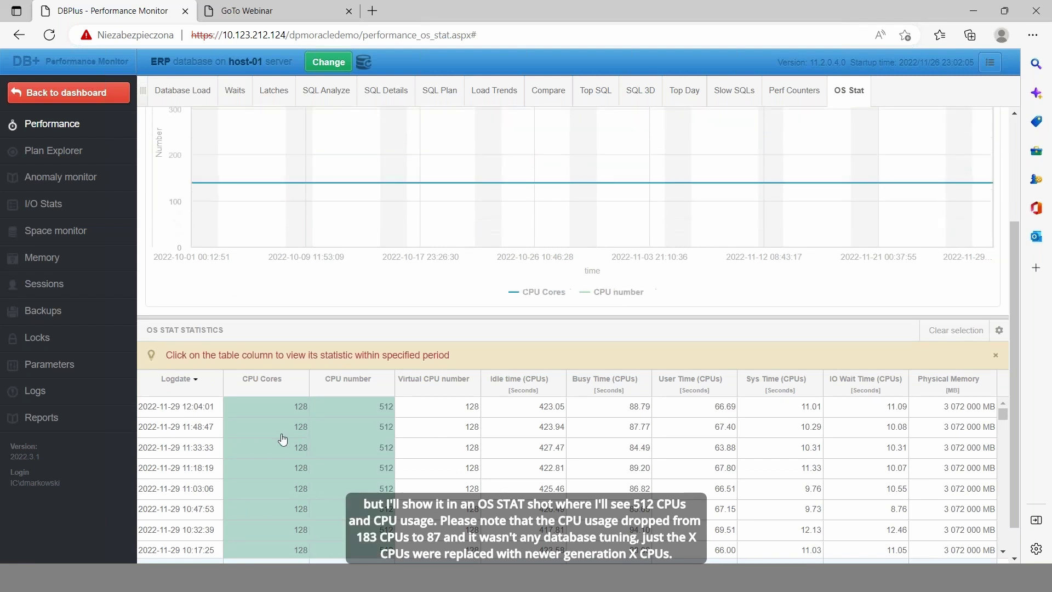
pyautogui.click(282, 436)
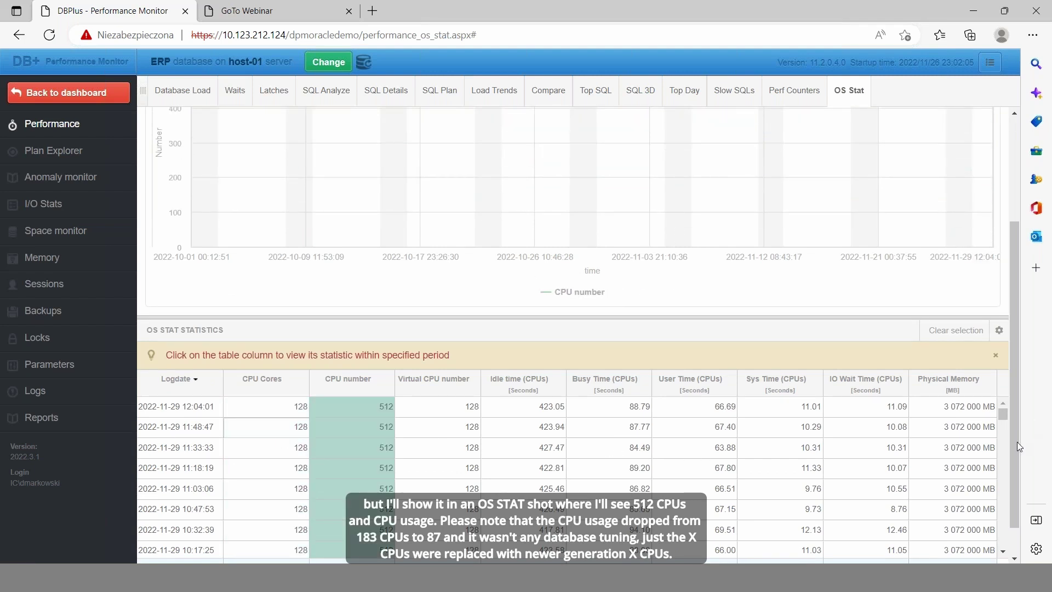
pyautogui.scroll(1, 1016, 432)
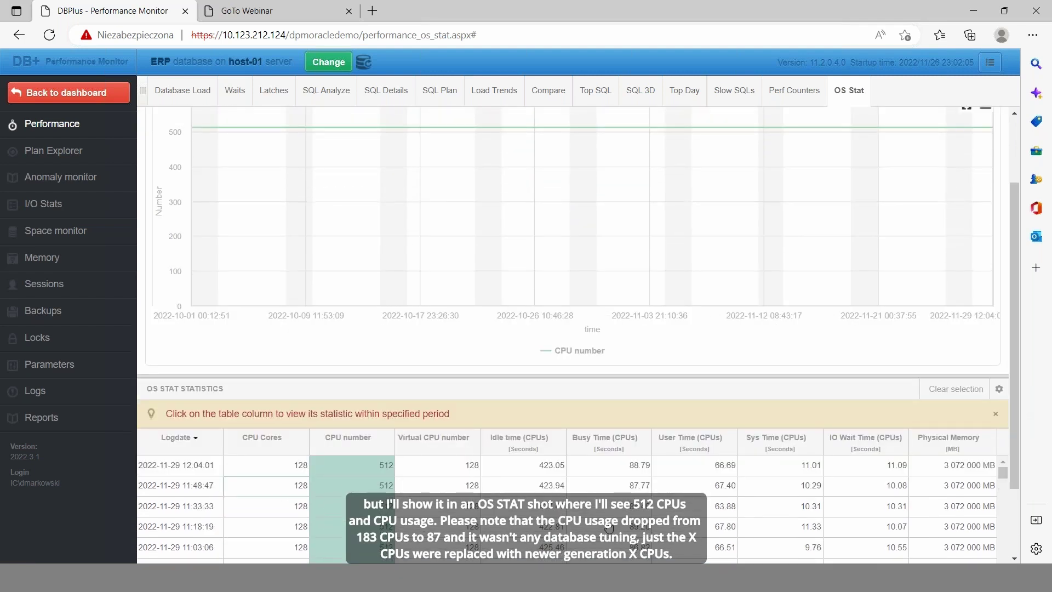
pyautogui.click(609, 528)
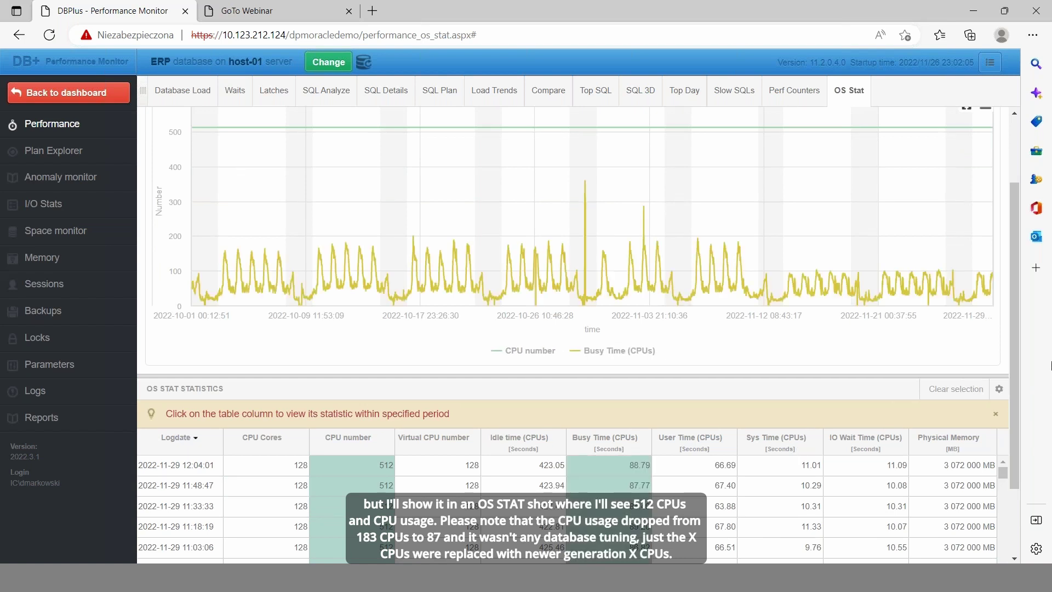
pyautogui.moveTo(1011, 419); pyautogui.dragTo(1012, 342)
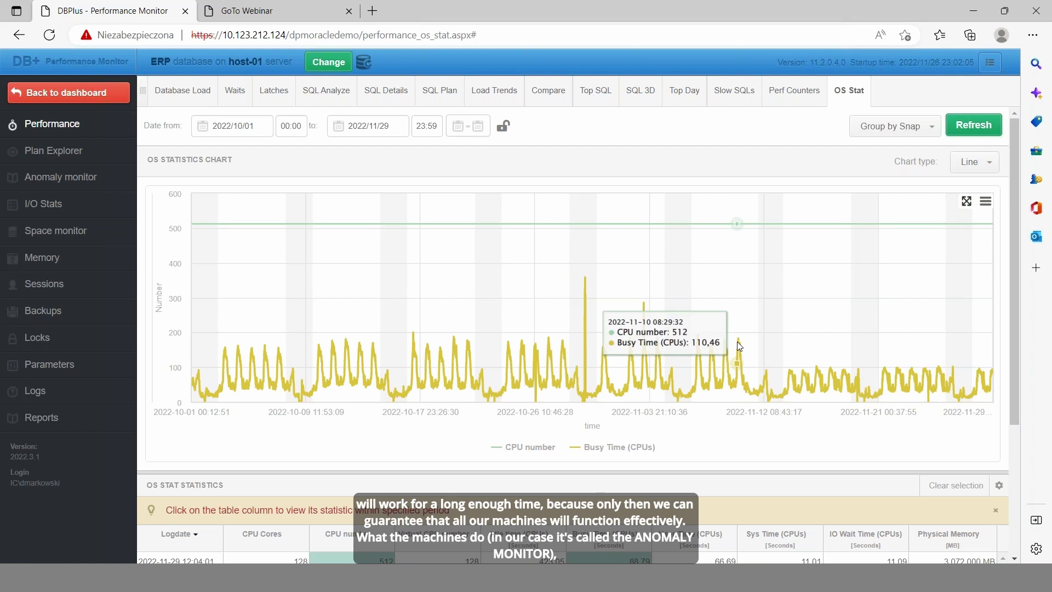
# Open the anomaly monitor and drill down into 2022-11-21 to list the queries in the Change Plan class.
pyautogui.click(97, 178)
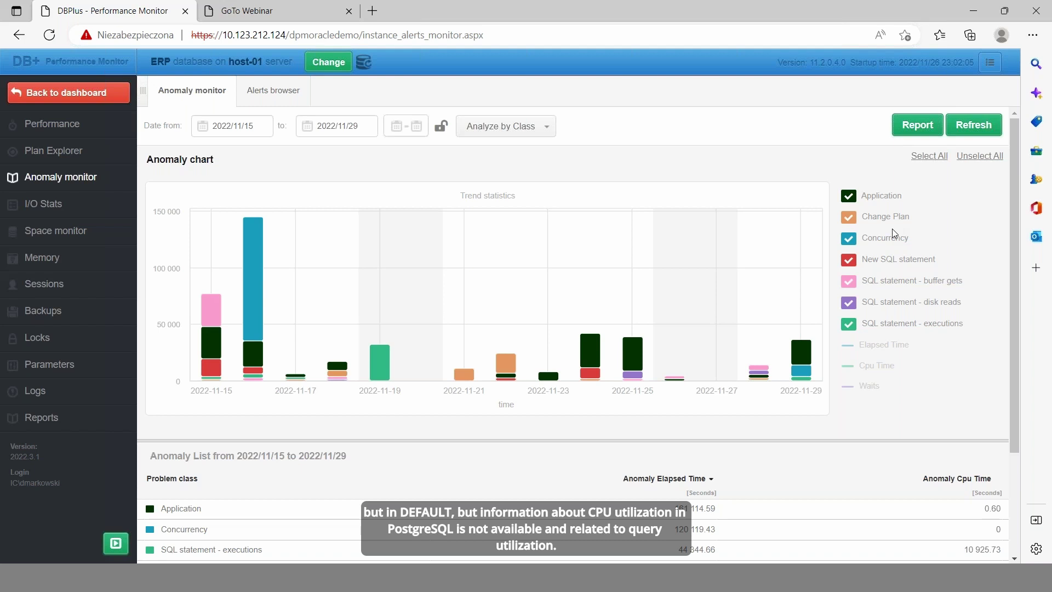
pyautogui.moveTo(569, 256)
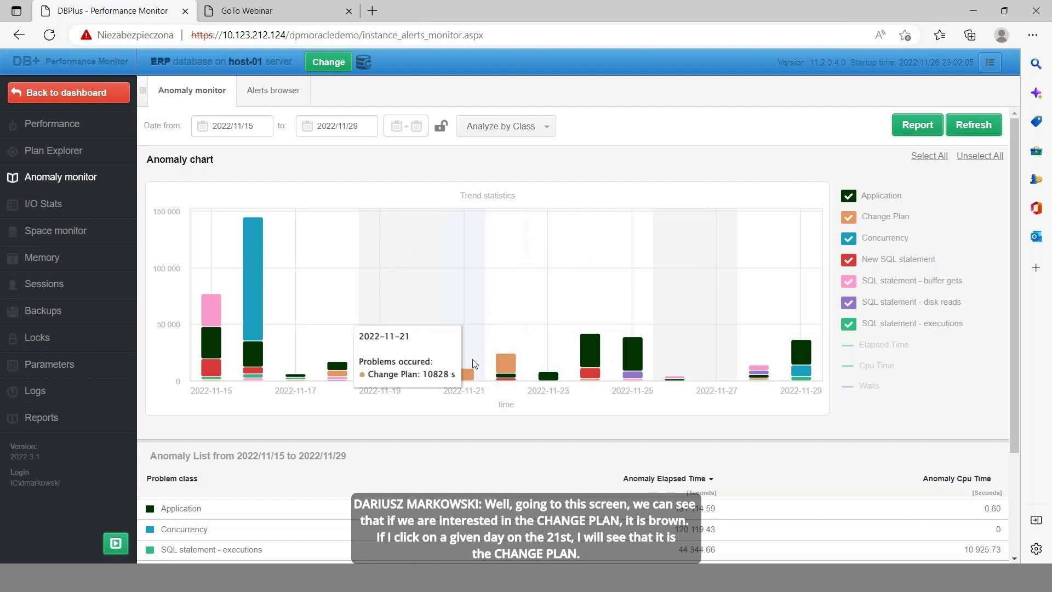
pyautogui.click(465, 377)
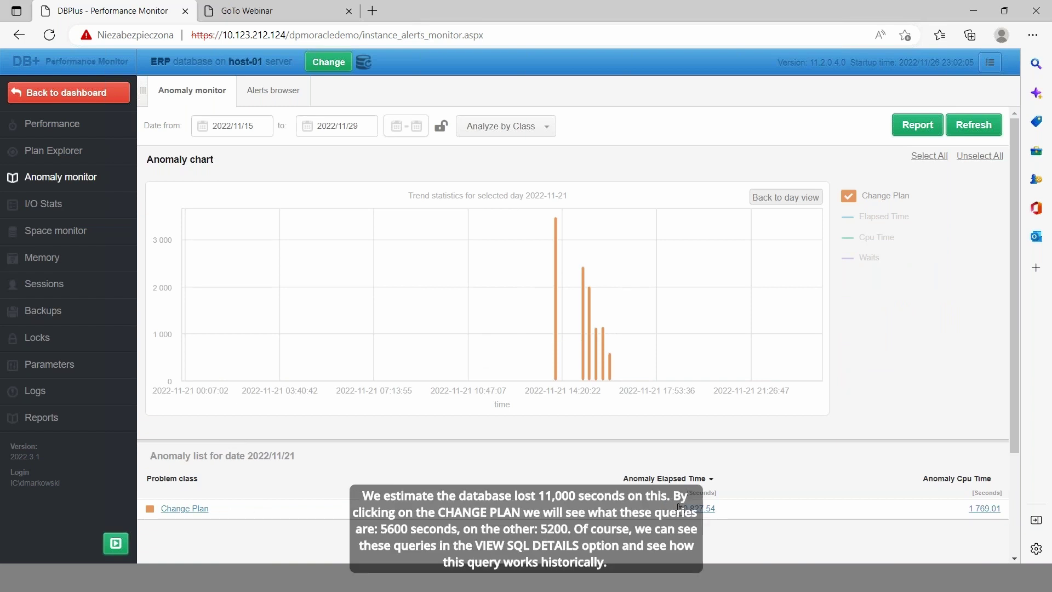
pyautogui.click(197, 510)
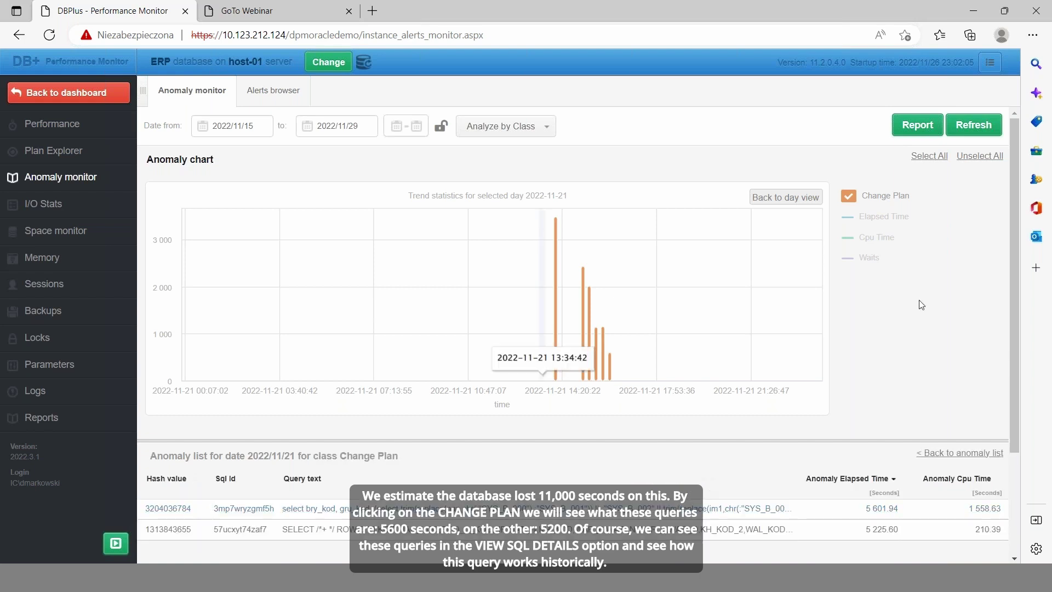
pyautogui.scroll(-2, 505, 388)
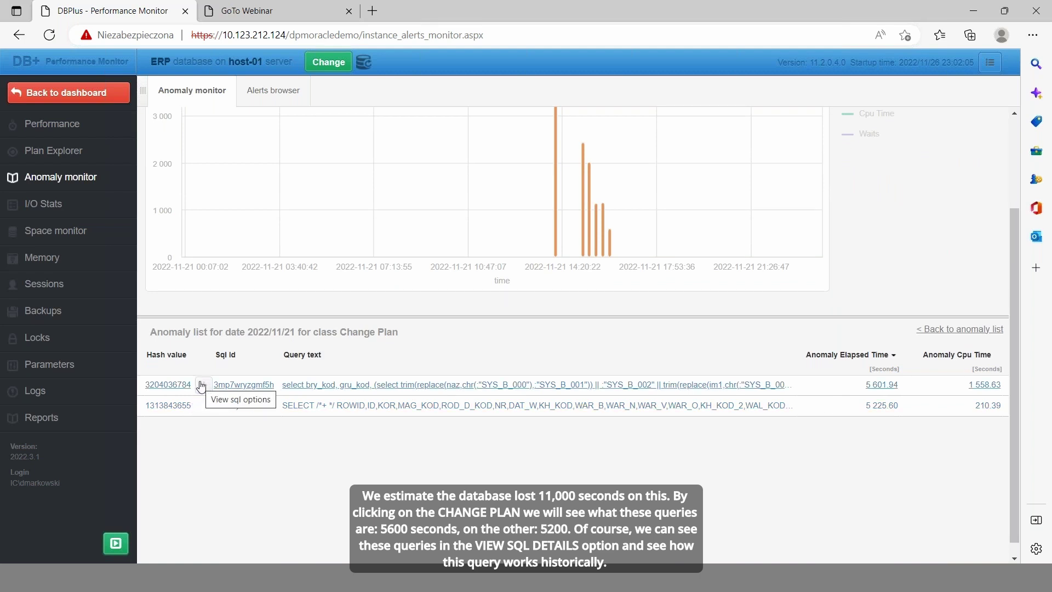
pyautogui.click(203, 389)
pyautogui.click(242, 425)
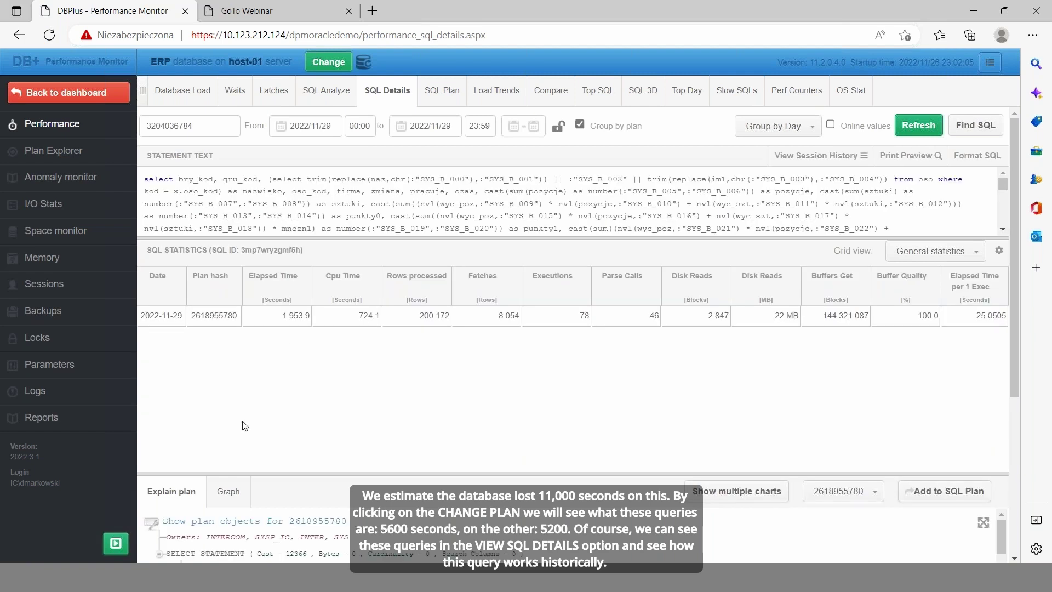
# Load the query's statistics from 2022/11/14 with no group by period, and sort the plans by elapsed time per execution.
pyautogui.click(334, 126)
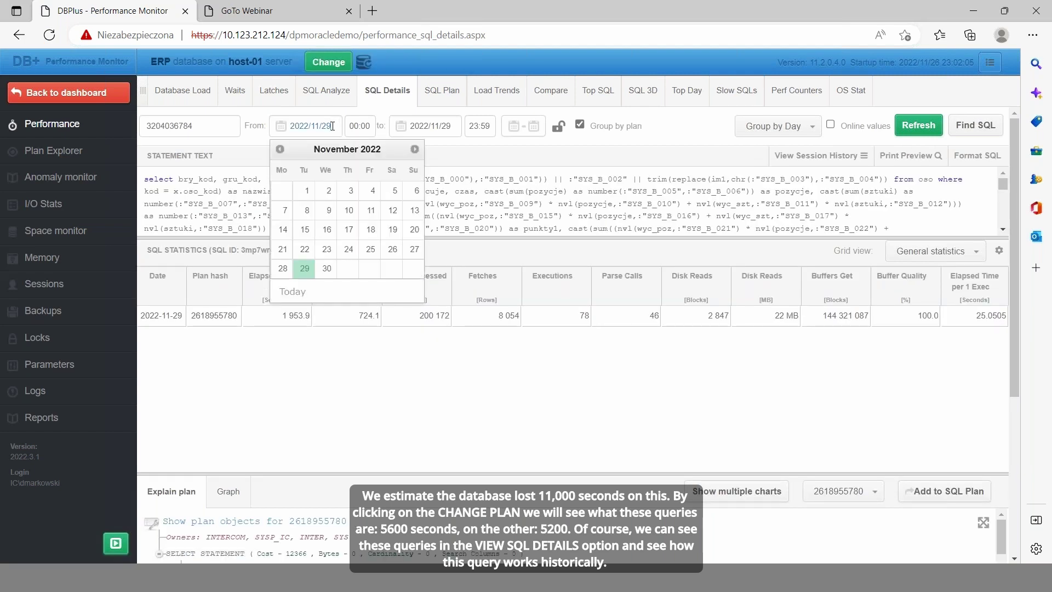
pyautogui.click(286, 237)
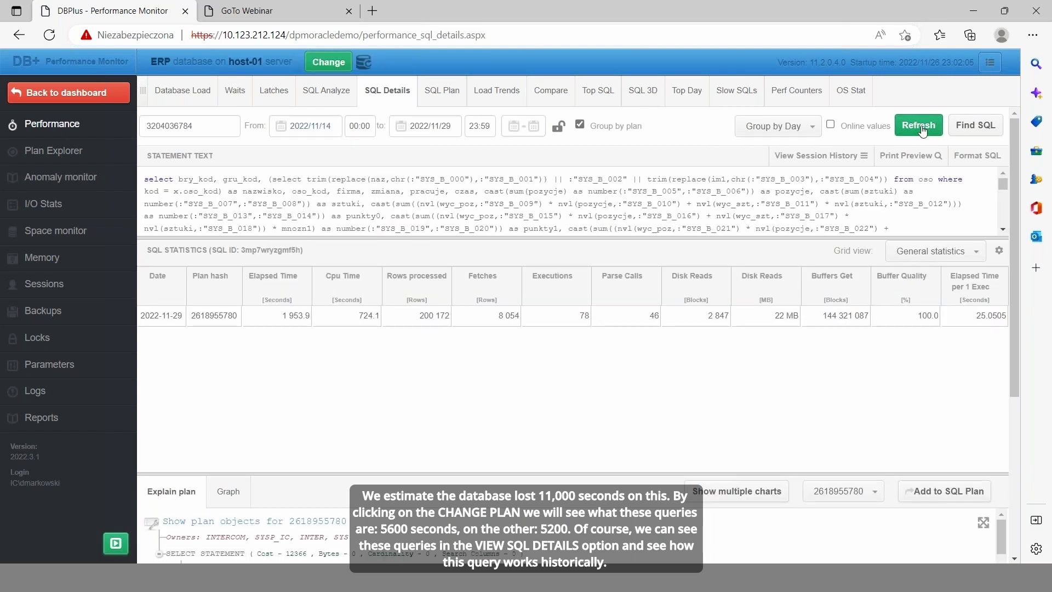
pyautogui.click(806, 126)
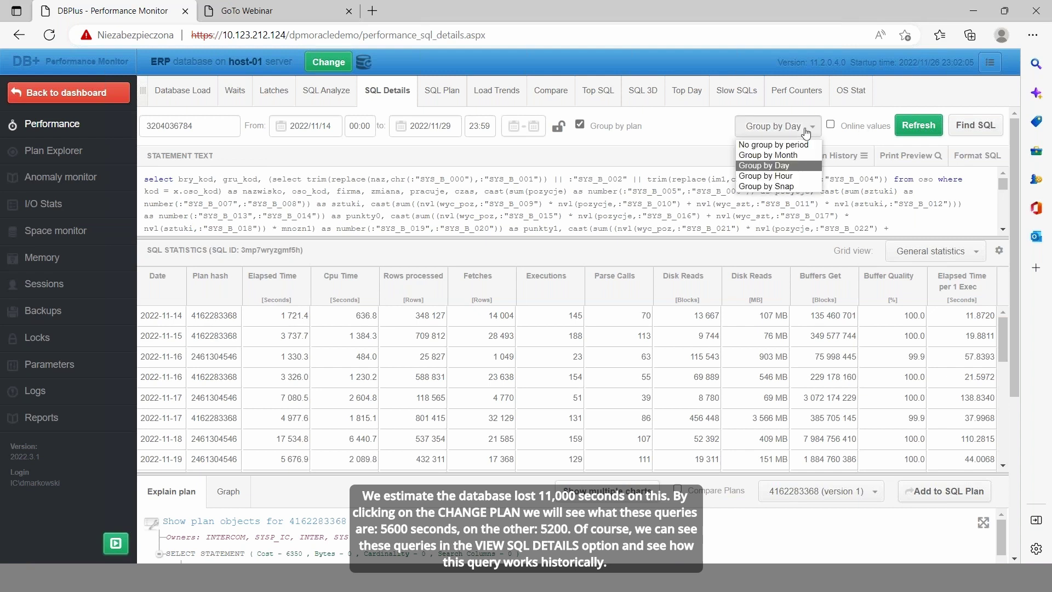
pyautogui.click(802, 146)
pyautogui.click(908, 130)
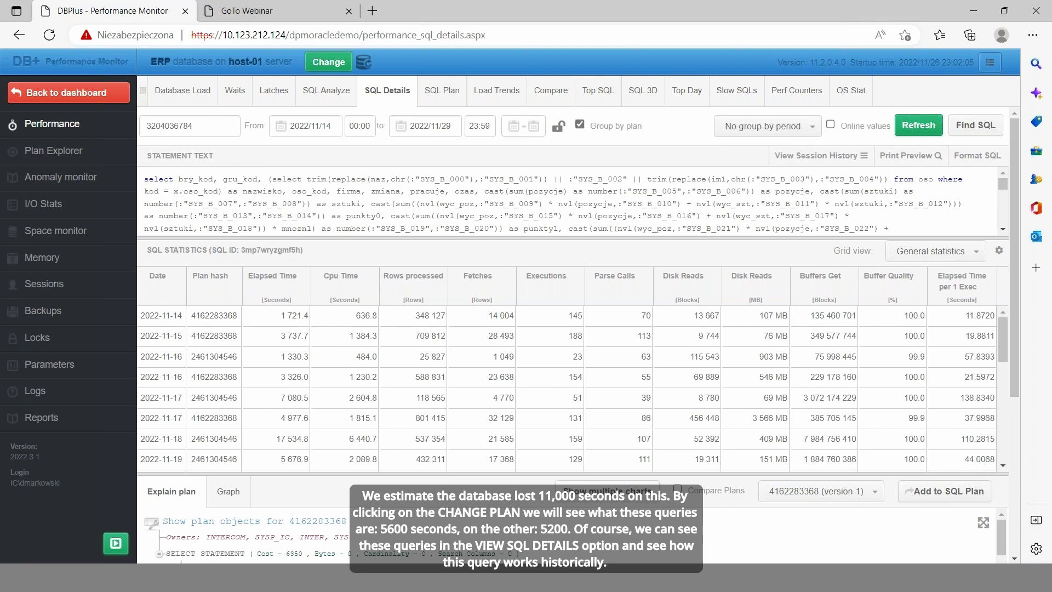
pyautogui.click(974, 288)
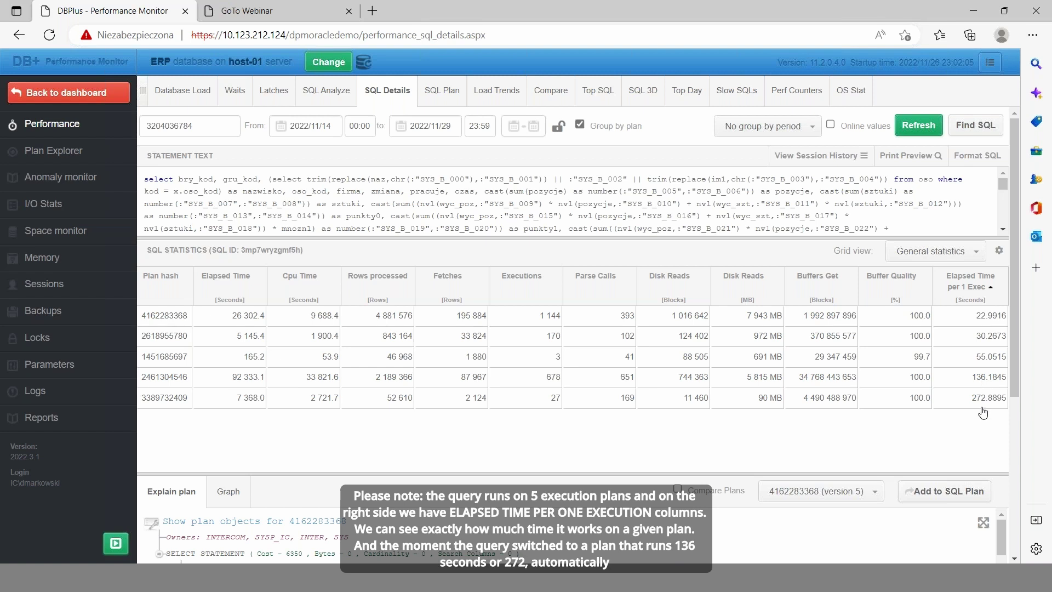
pyautogui.moveTo(1012, 343); pyautogui.dragTo(1017, 404)
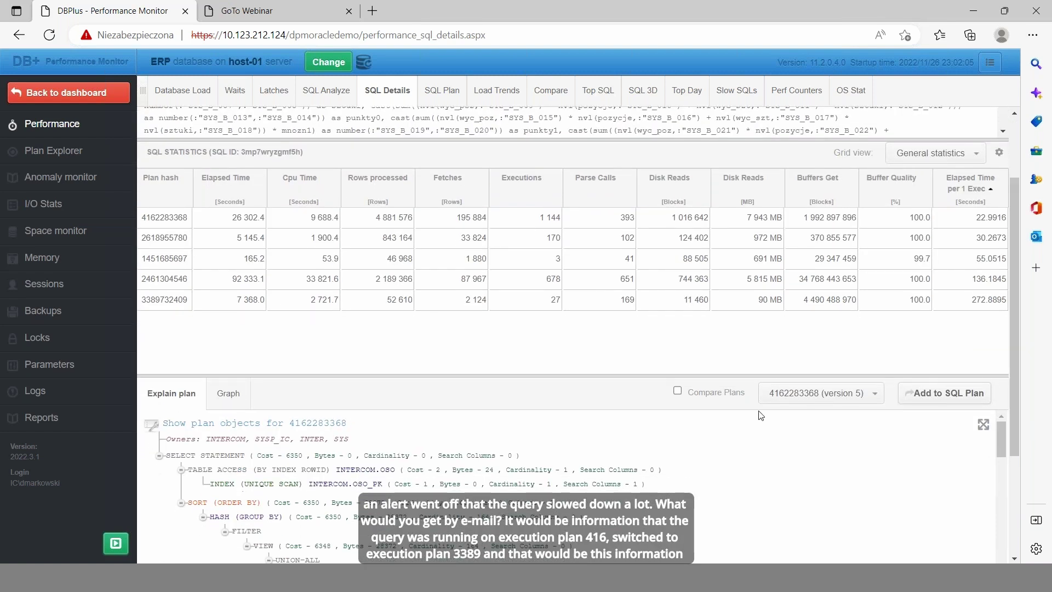
pyautogui.click(731, 399)
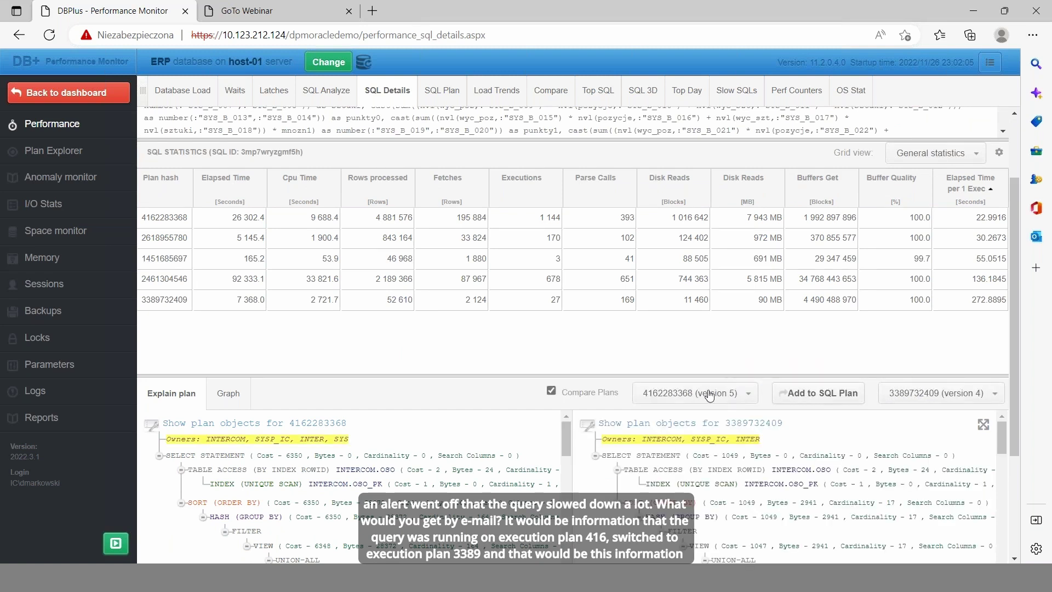
pyautogui.click(905, 403)
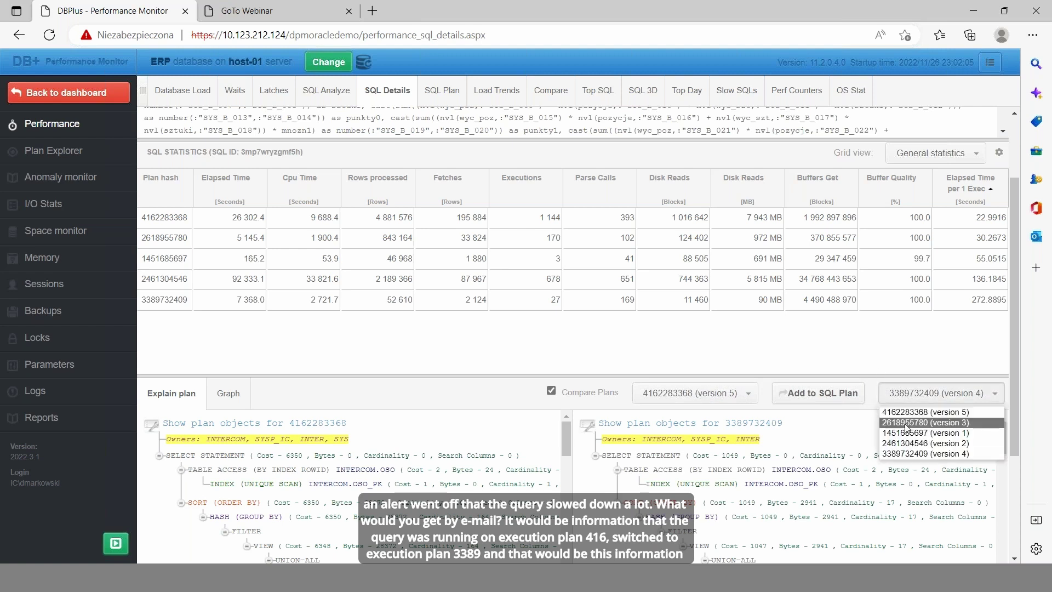
pyautogui.click(905, 452)
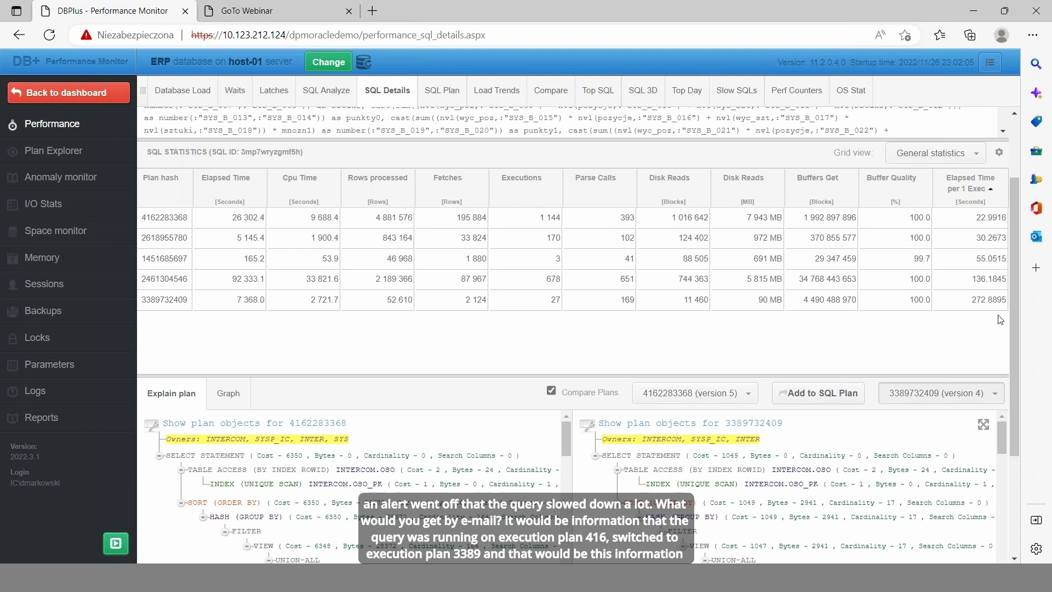
# Examine the highlighted differences between the two execution plans side by side.
pyautogui.scroll(-3, 1017, 329)
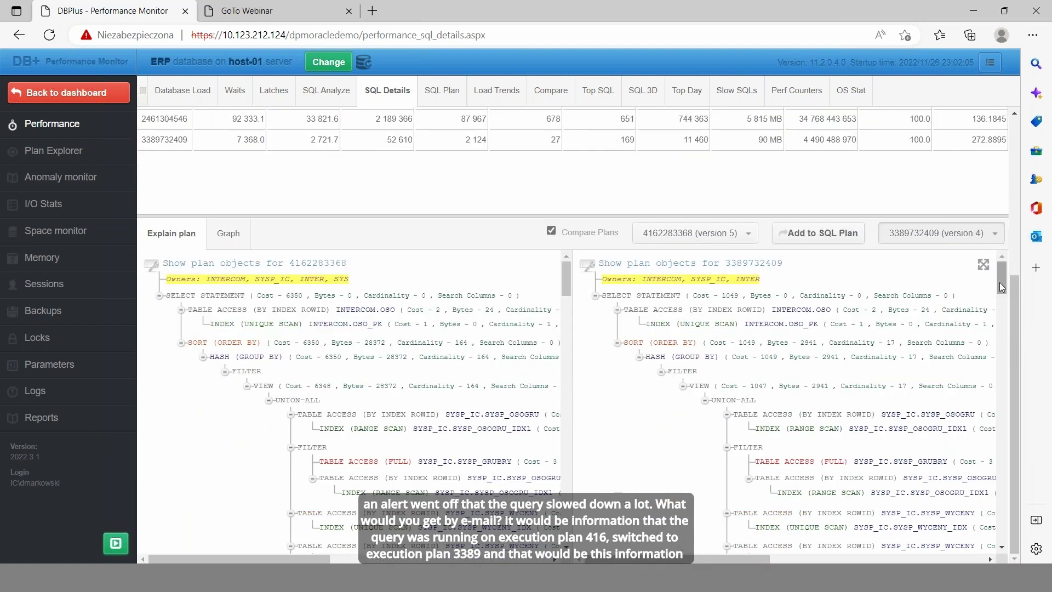
pyautogui.moveTo(1003, 285); pyautogui.dragTo(1003, 308)
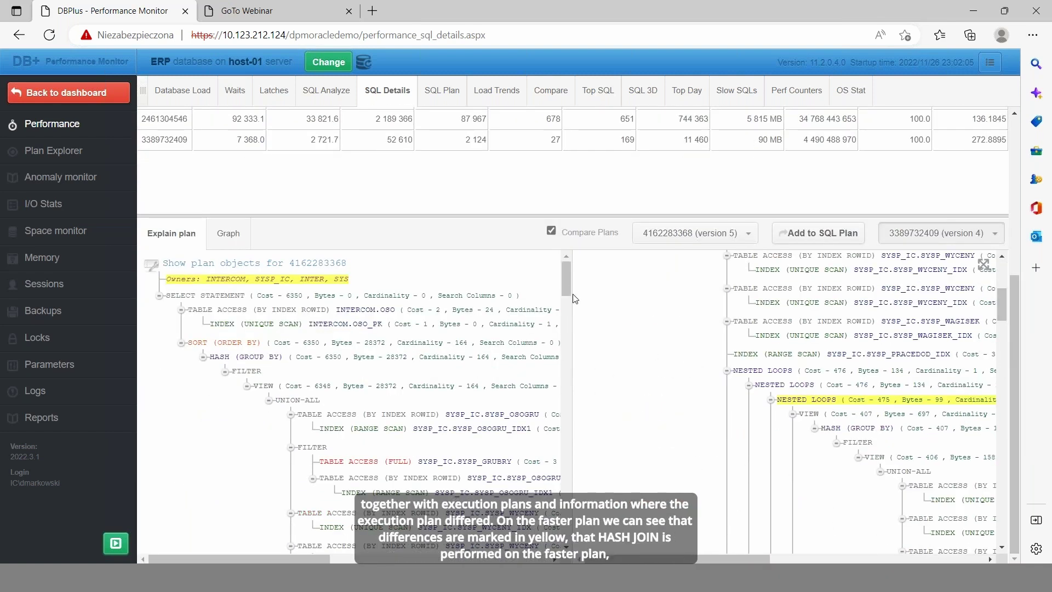
pyautogui.moveTo(567, 281); pyautogui.dragTo(575, 317)
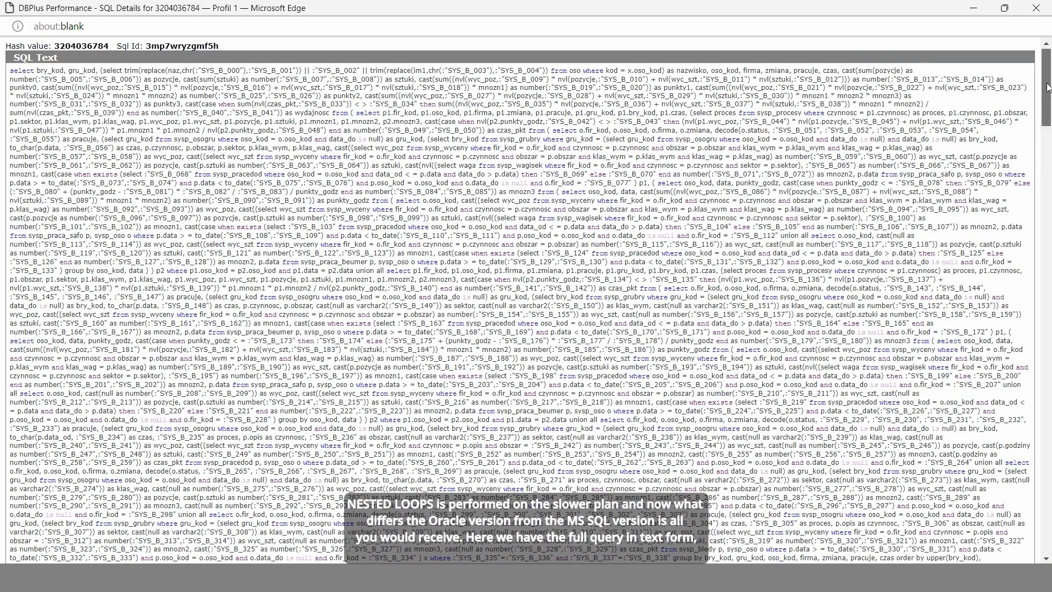
# Review the SQL text, plan statistics and execution plans in the query's print preview, and return to the plan comparison.
pyautogui.scroll(-2, 1047, 87)
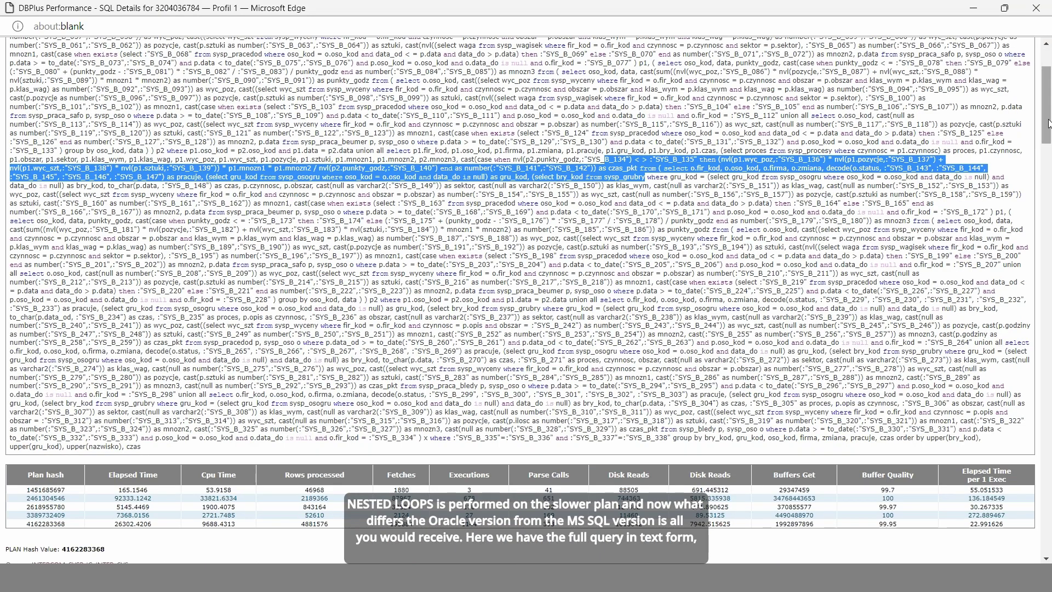
pyautogui.scroll(-7, 685, 134)
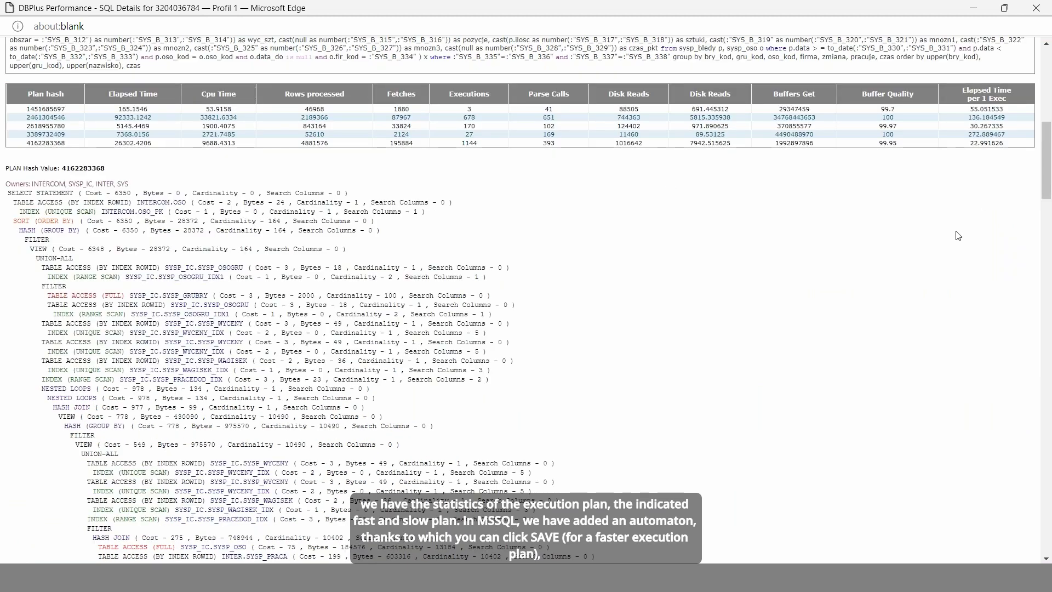
pyautogui.moveTo(1047, 154); pyautogui.dragTo(1050, 419)
pyautogui.hotkey('alt', 'Tab')
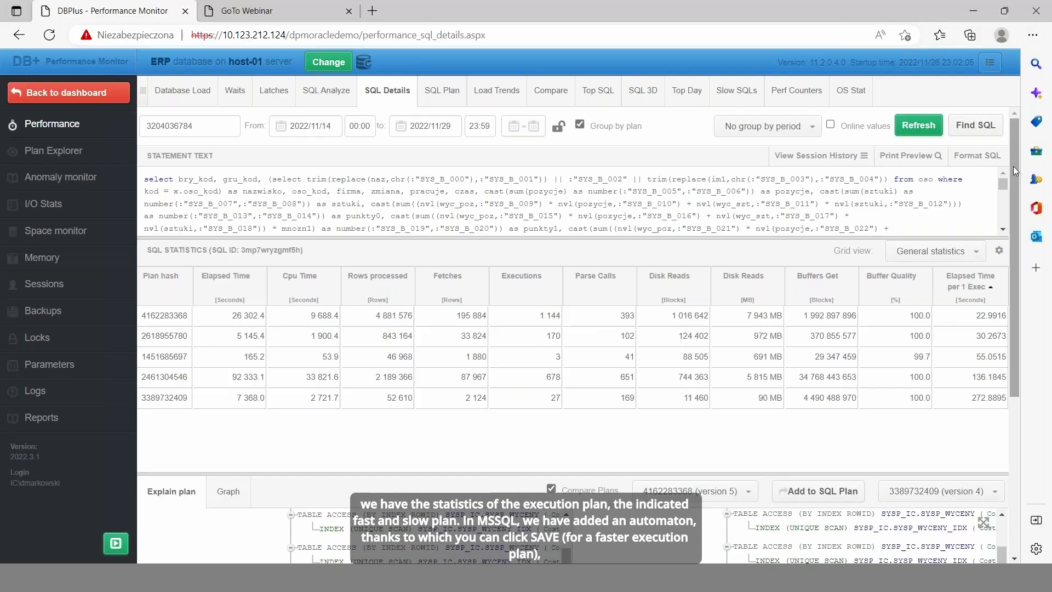
pyautogui.scroll(-3, 1008, 287)
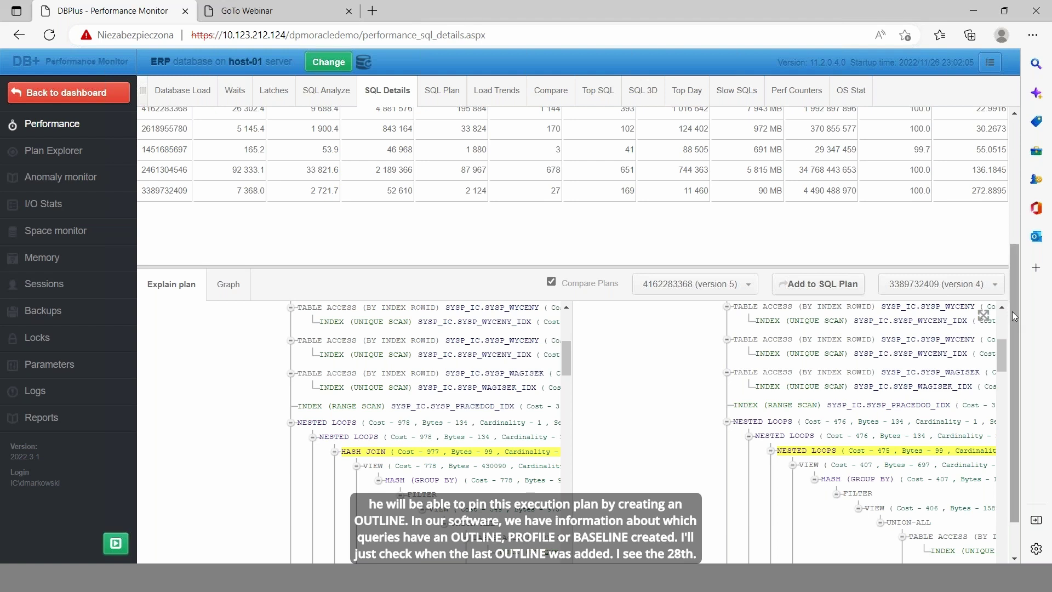
# Check the history of outline changes from 2022/11/22 to 2022/11/29 in Plan Explorer for the most recently added outline.
pyautogui.scroll(3, 285, 237)
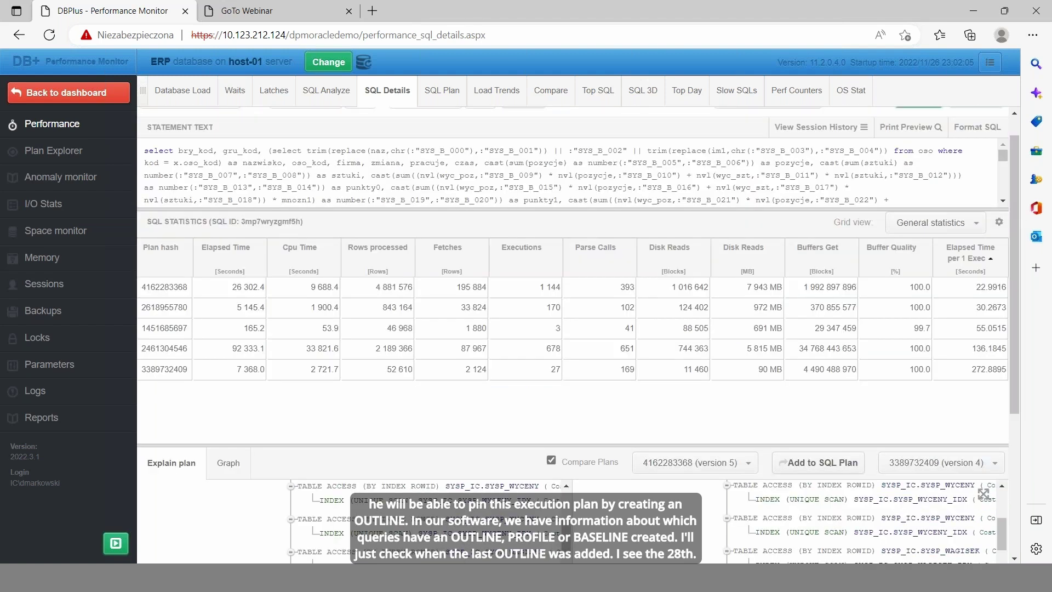
pyautogui.click(66, 152)
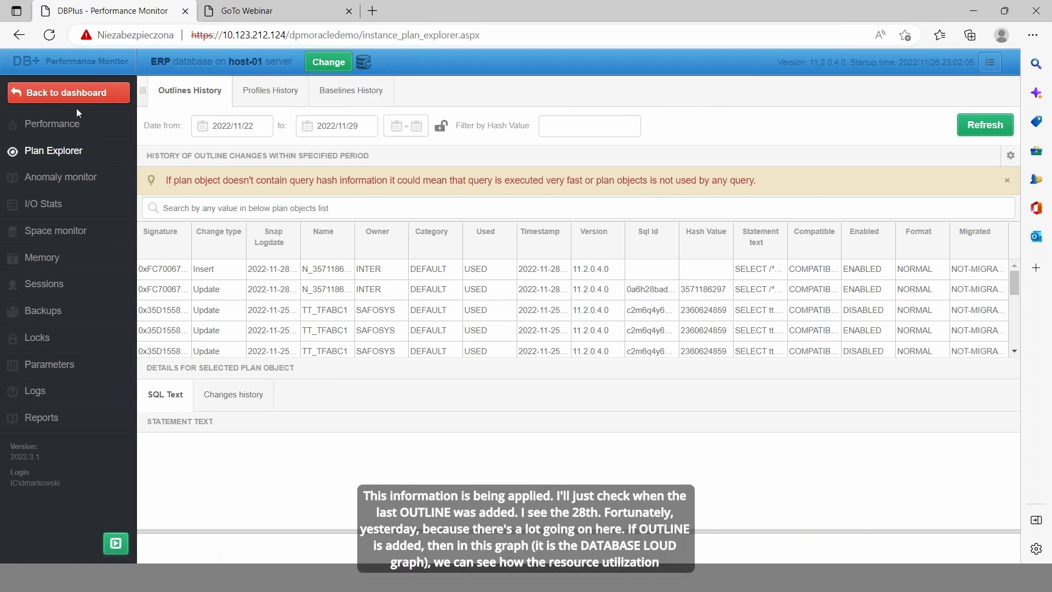
pyautogui.click(68, 127)
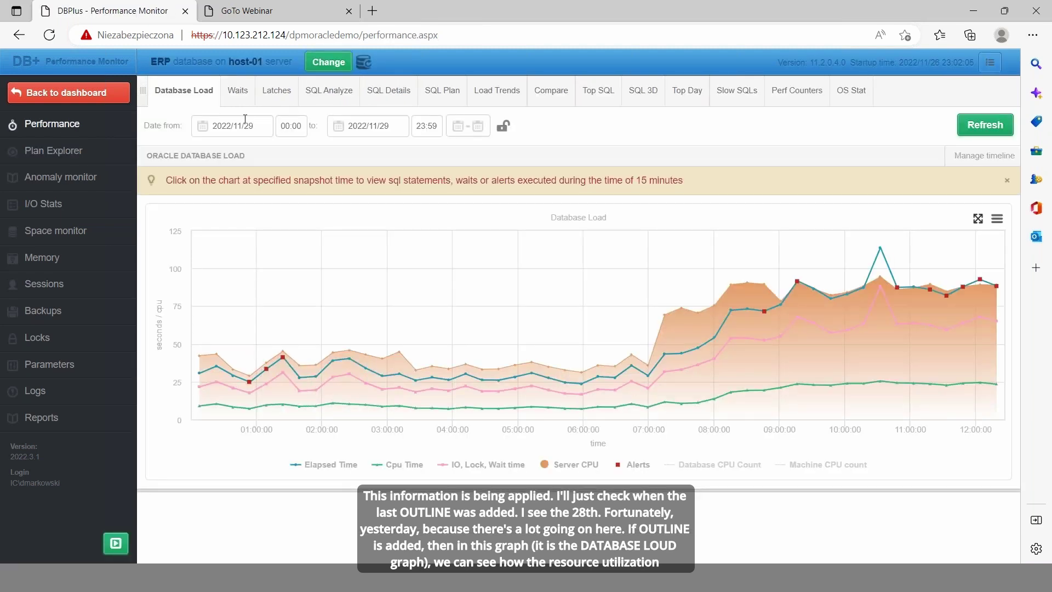
pyautogui.click(82, 154)
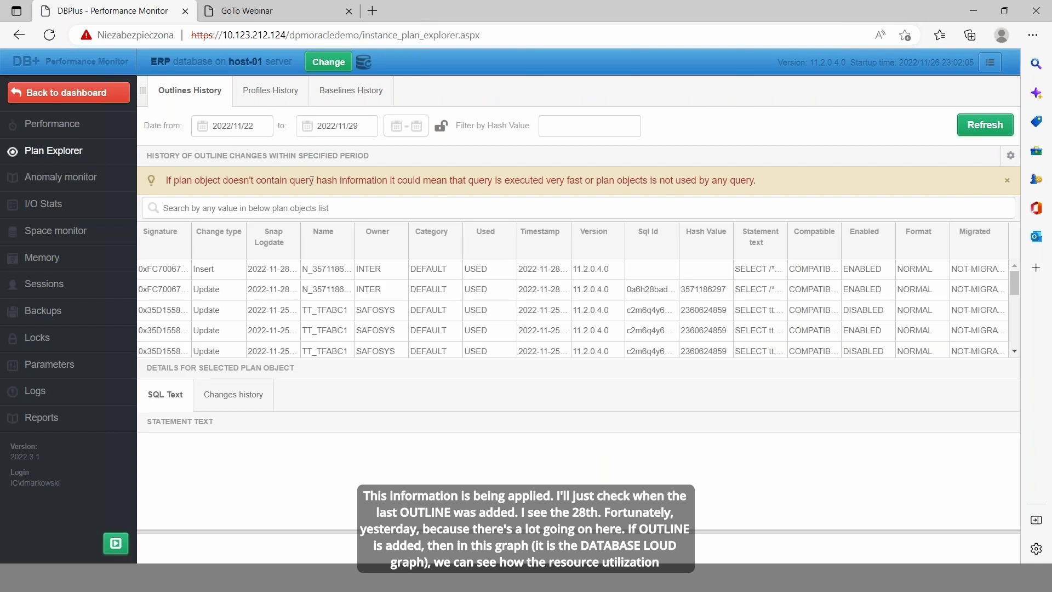
# Load the Performance module's database load chart for the single day 2022/11/28, from 00:00 to 23:59.
pyautogui.click(77, 125)
pyautogui.click(224, 126)
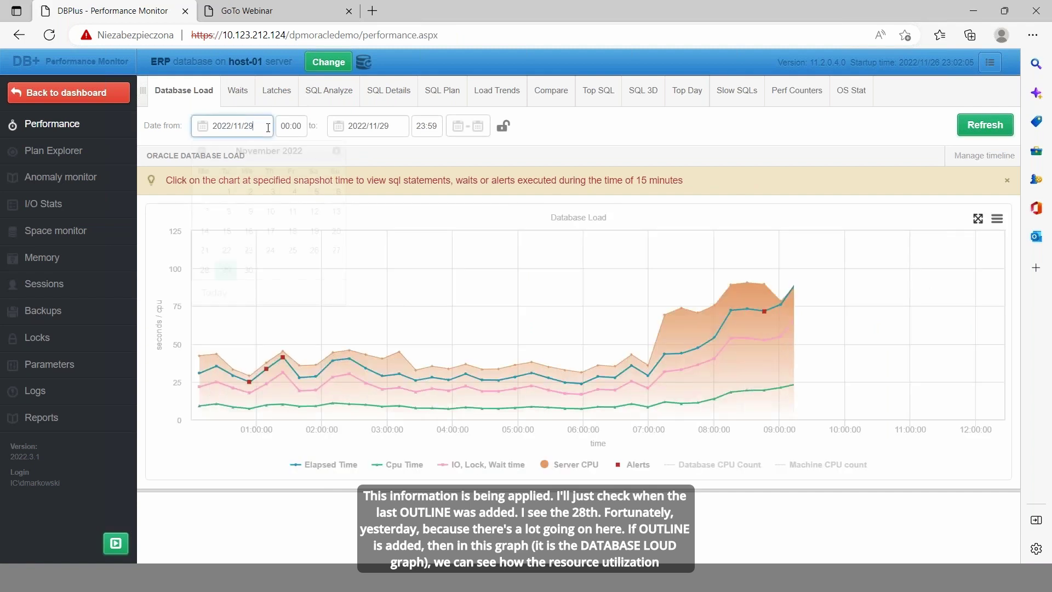
pyautogui.click(205, 270)
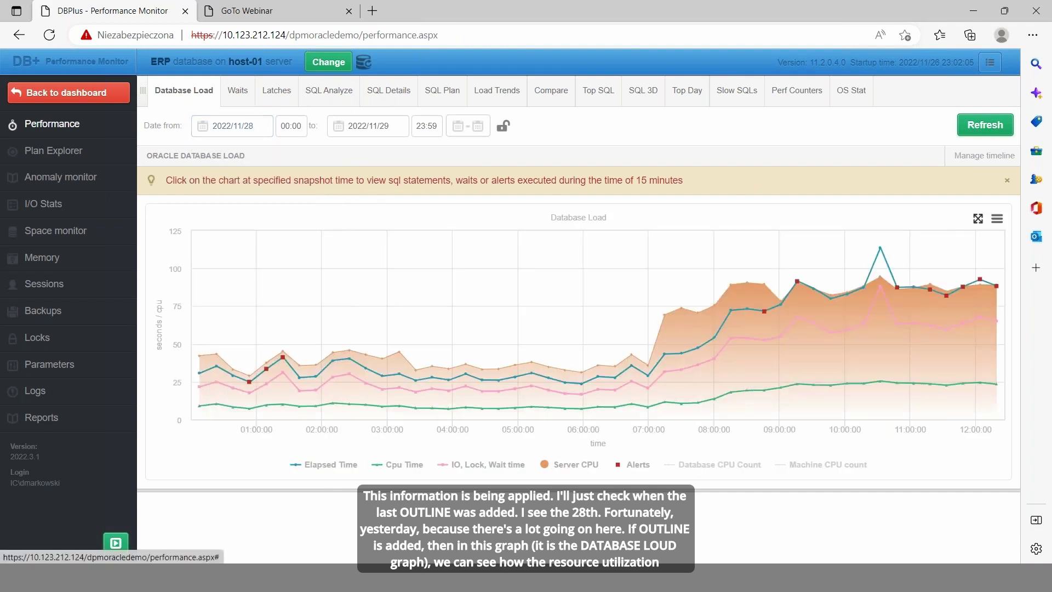
pyautogui.click(389, 130)
pyautogui.click(341, 270)
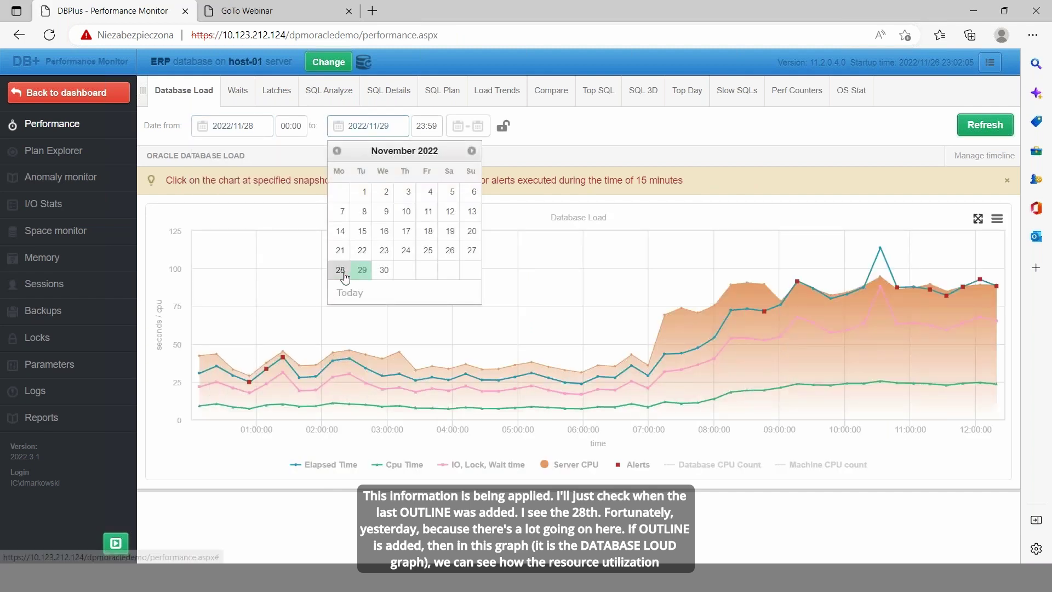
pyautogui.click(996, 135)
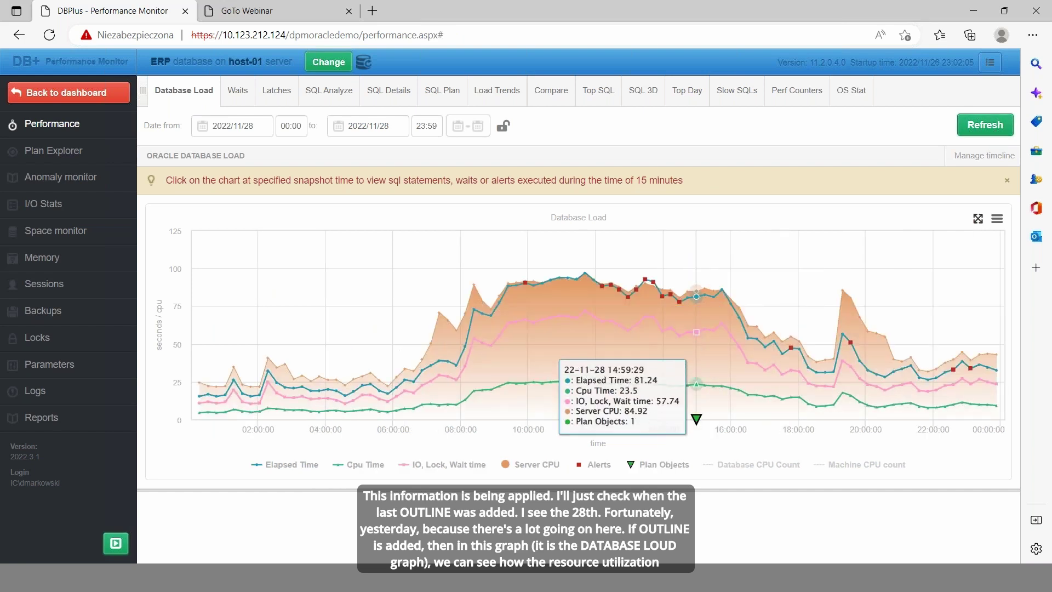
pyautogui.click(1008, 180)
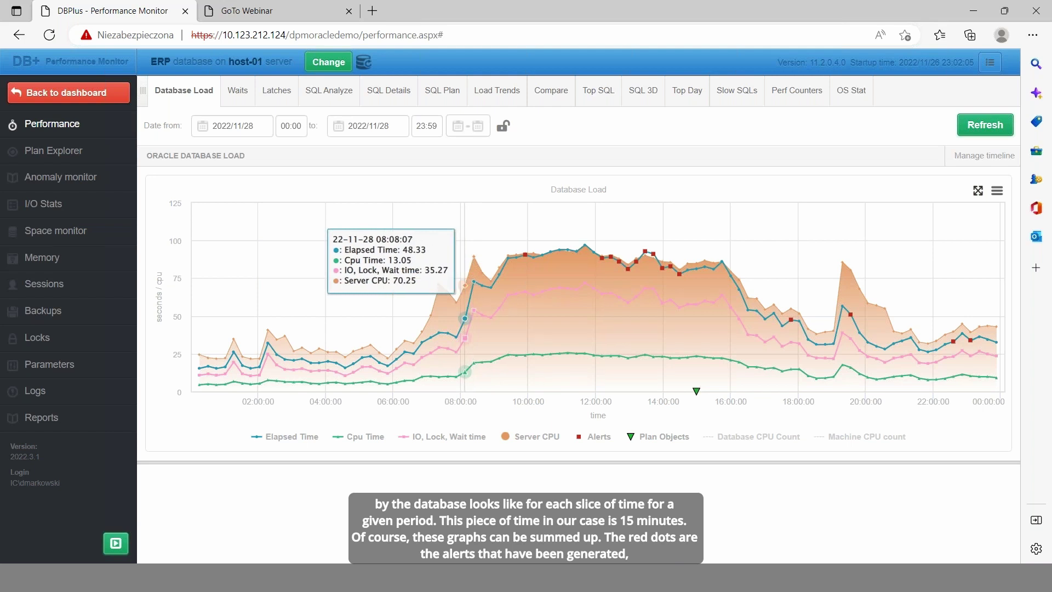
pyautogui.moveTo(467, 265); pyautogui.dragTo(552, 266)
pyautogui.click(969, 221)
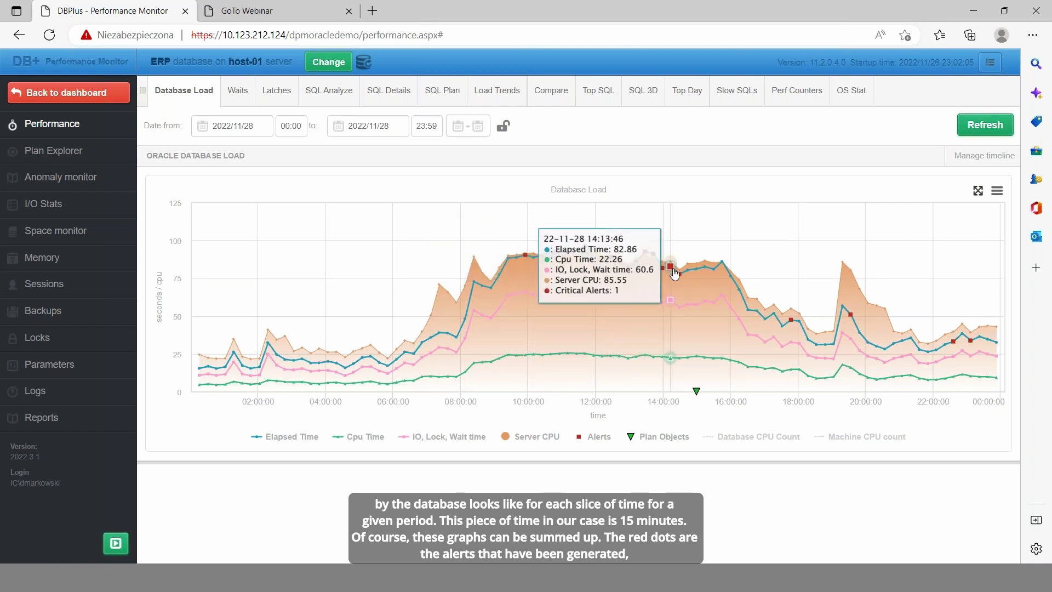
pyautogui.click(697, 390)
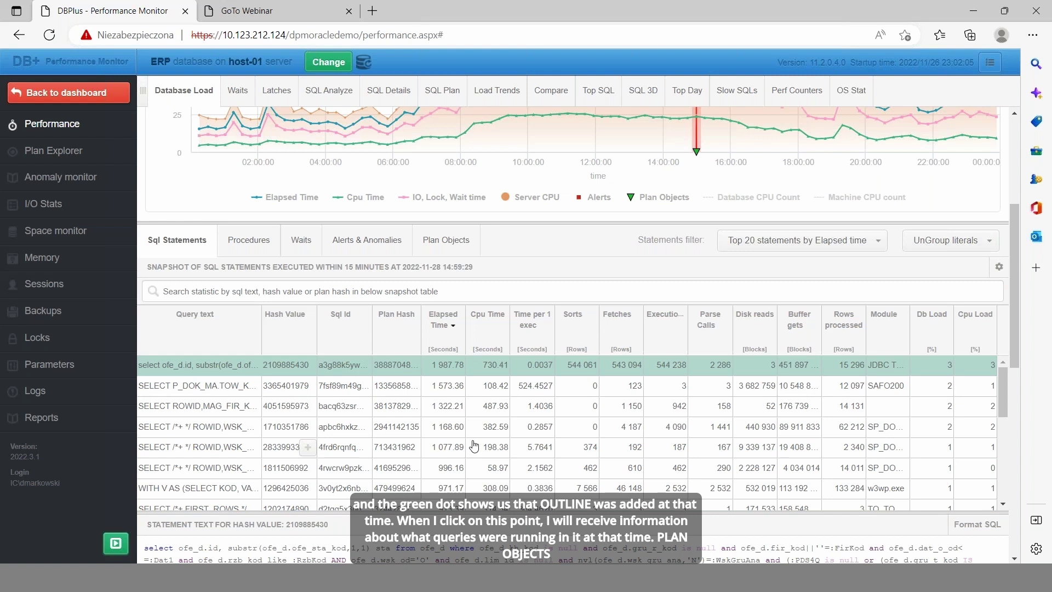
pyautogui.click(463, 243)
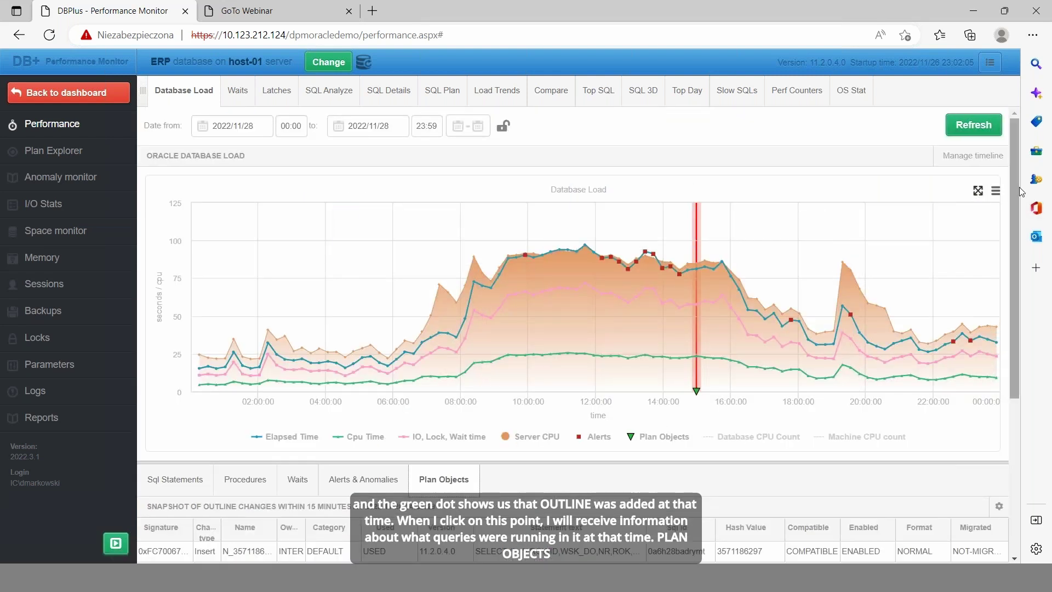
pyautogui.scroll(-2, 1018, 189)
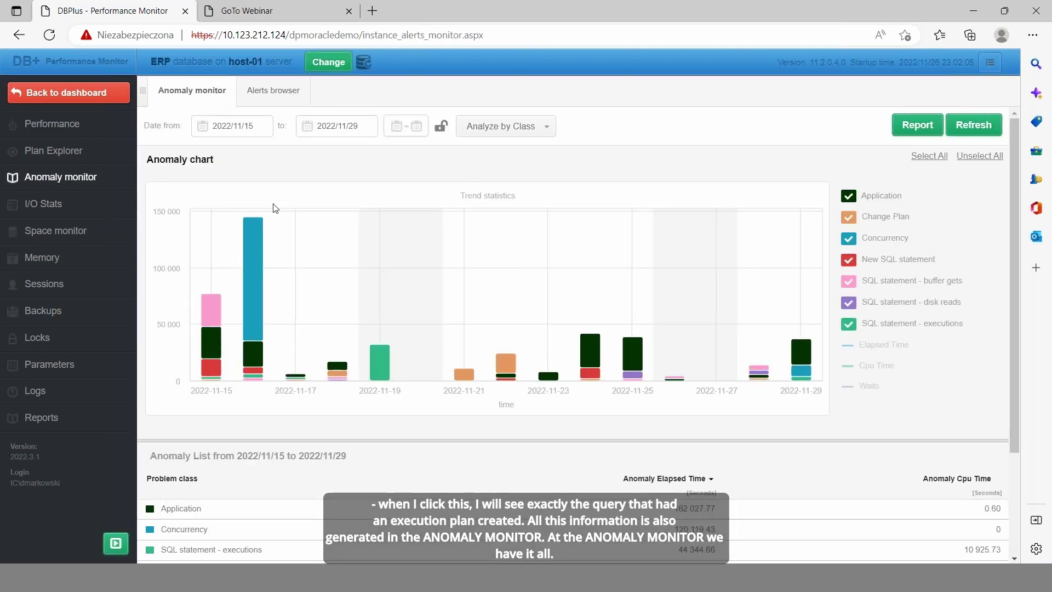
# Drill into 2022-11-16 on the anomaly chart and open the details of its Concurrency problem class.
pyautogui.moveTo(252, 242)
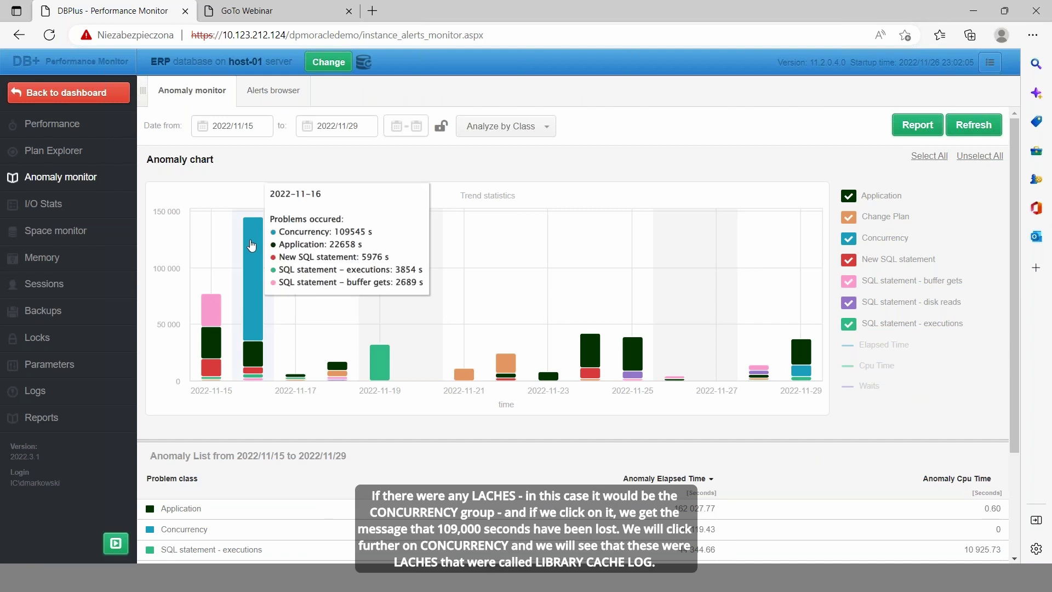
pyautogui.click(251, 245)
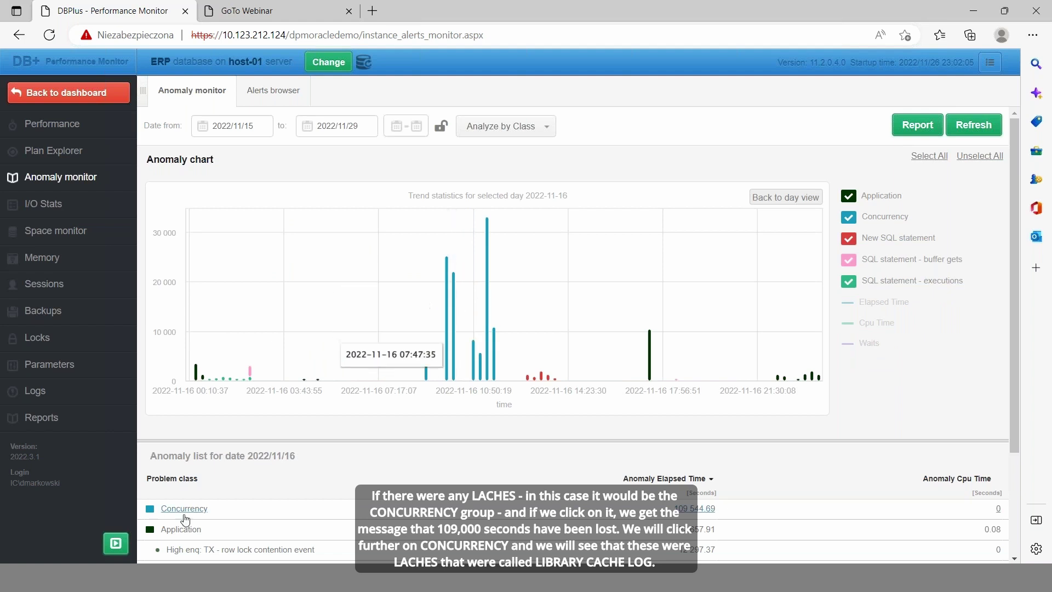
pyautogui.scroll(-2, 1018, 336)
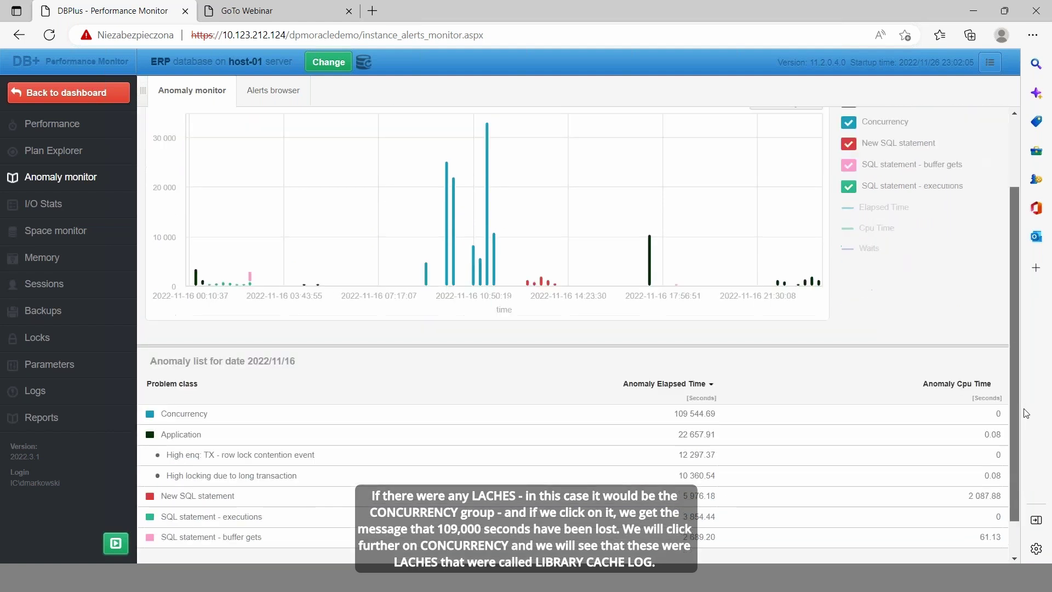
pyautogui.click(184, 411)
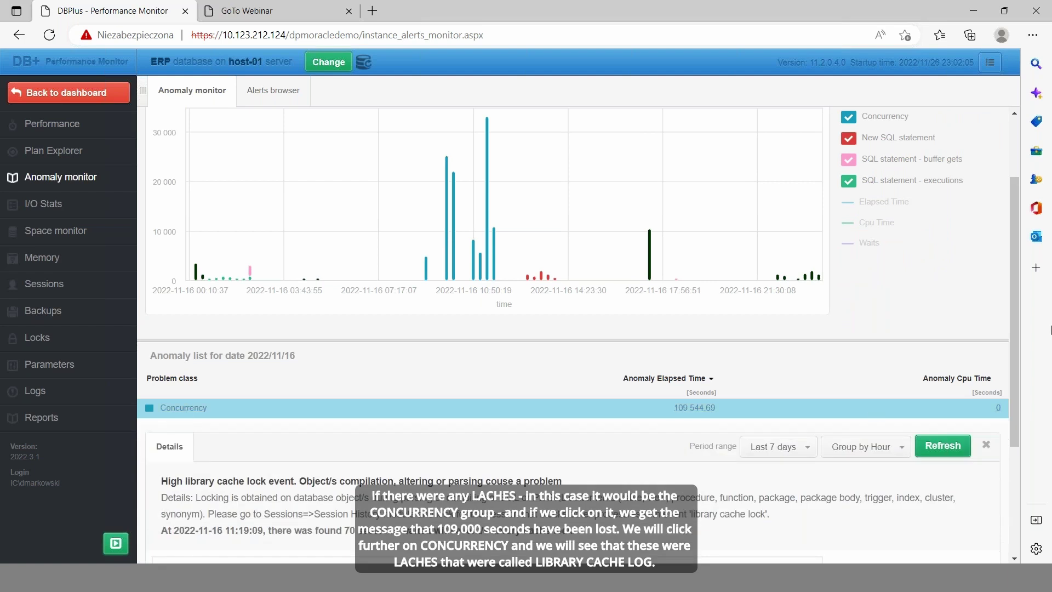
pyautogui.scroll(-3, 1017, 307)
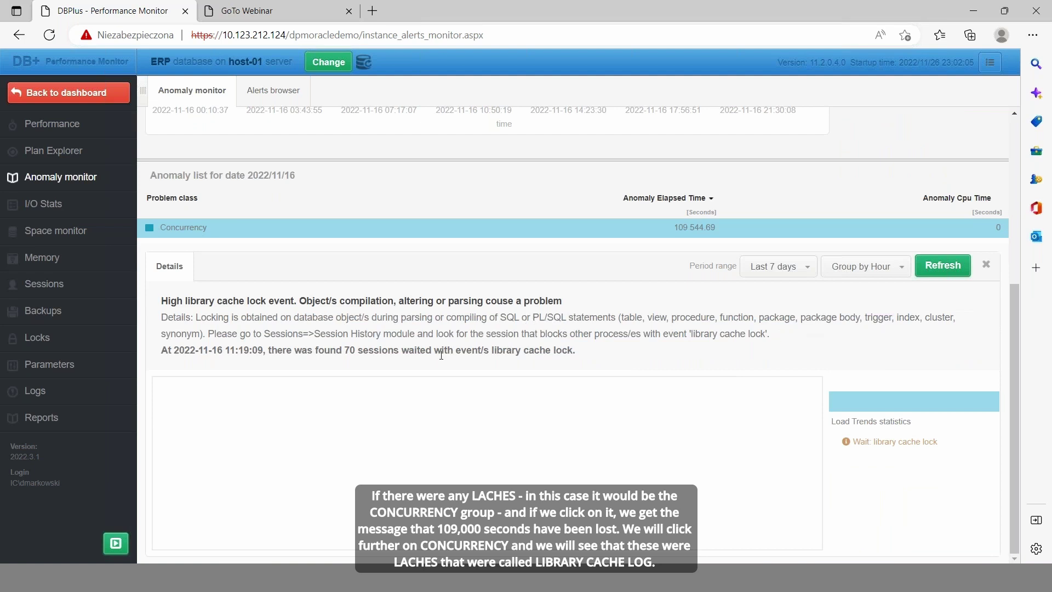
# Read the library cache lock explanation and waiting sessions in the Concurrency details, and return the anomaly chart to day view.
pyautogui.moveTo(336, 350); pyautogui.dragTo(369, 350)
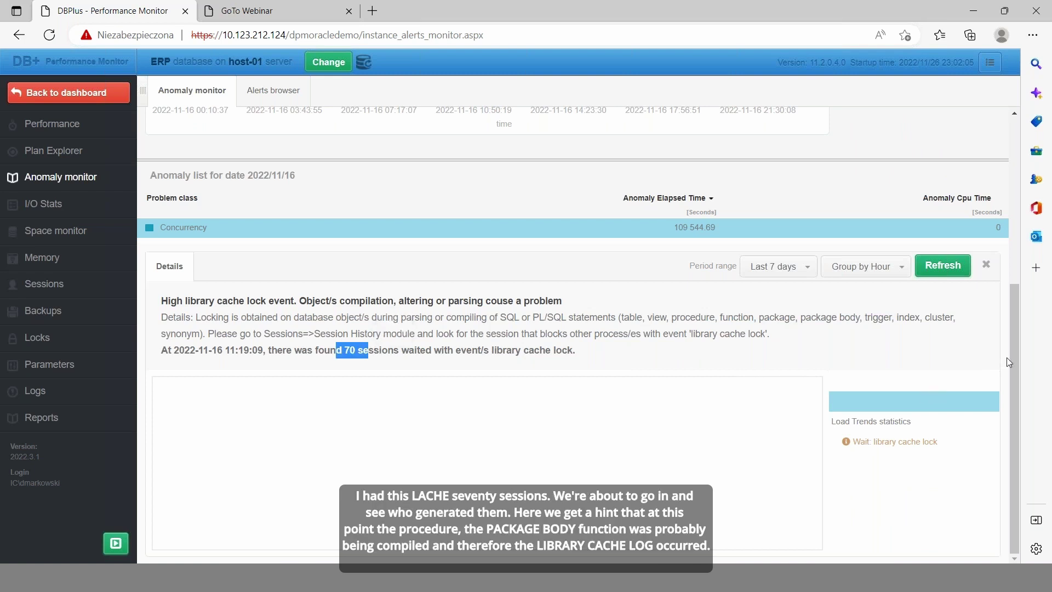
pyautogui.moveTo(1018, 376); pyautogui.dragTo(1023, 311)
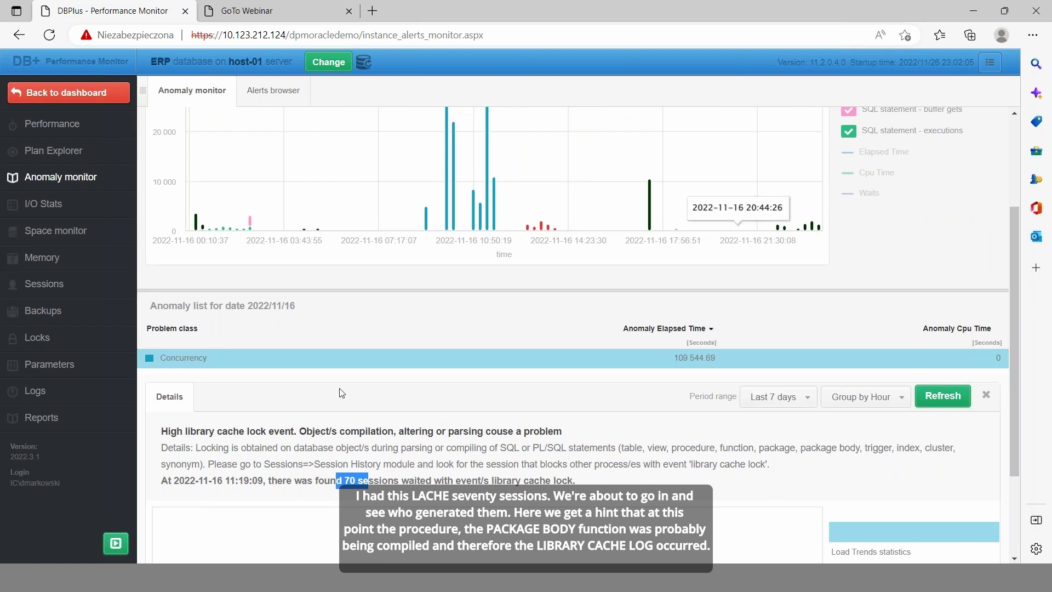
pyautogui.moveTo(208, 445); pyautogui.dragTo(660, 447)
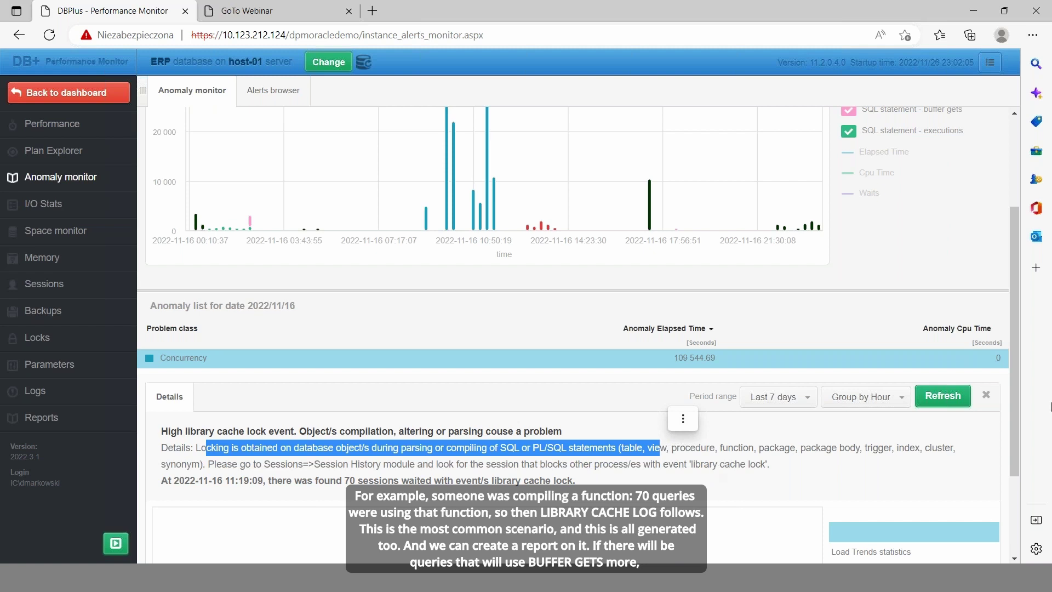
pyautogui.moveTo(1012, 382); pyautogui.dragTo(1028, 277)
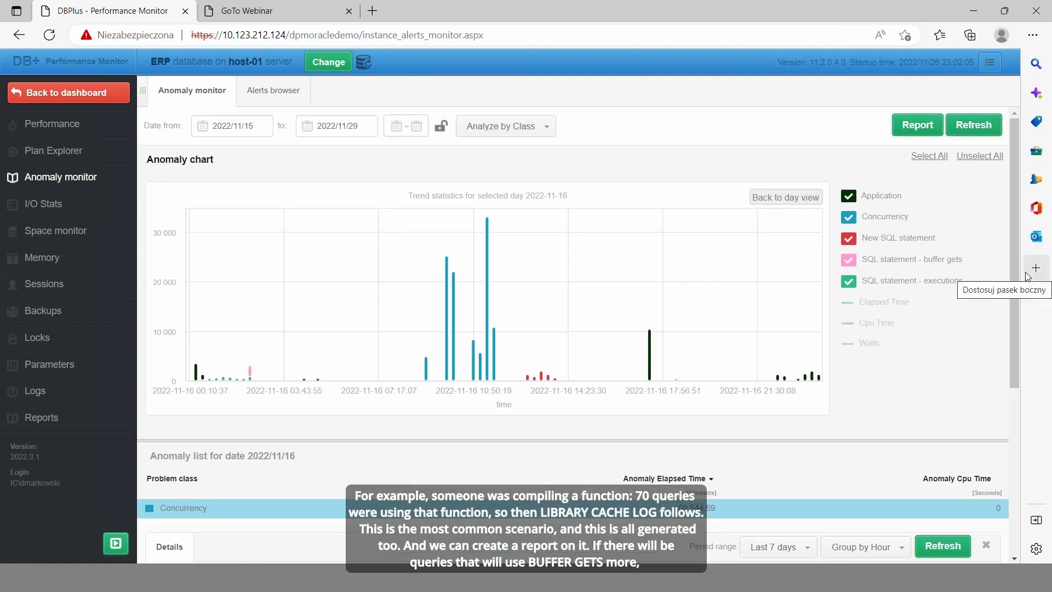
pyautogui.click(795, 201)
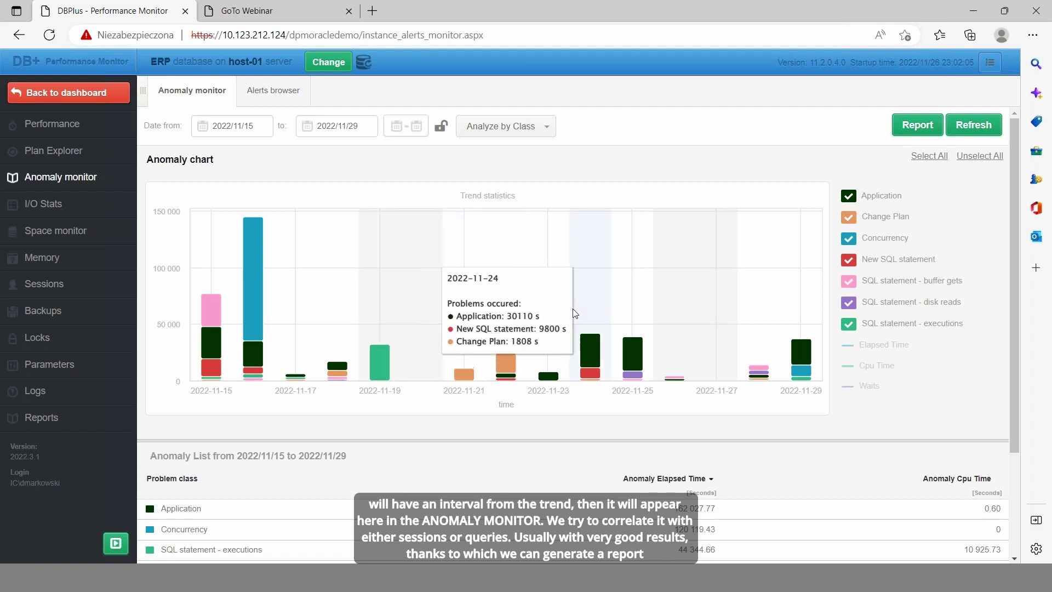
# Start an anomaly report definition, include the Load Trends, I/O Stats and OS Stats charts, and exclude Space Size.
pyautogui.click(928, 126)
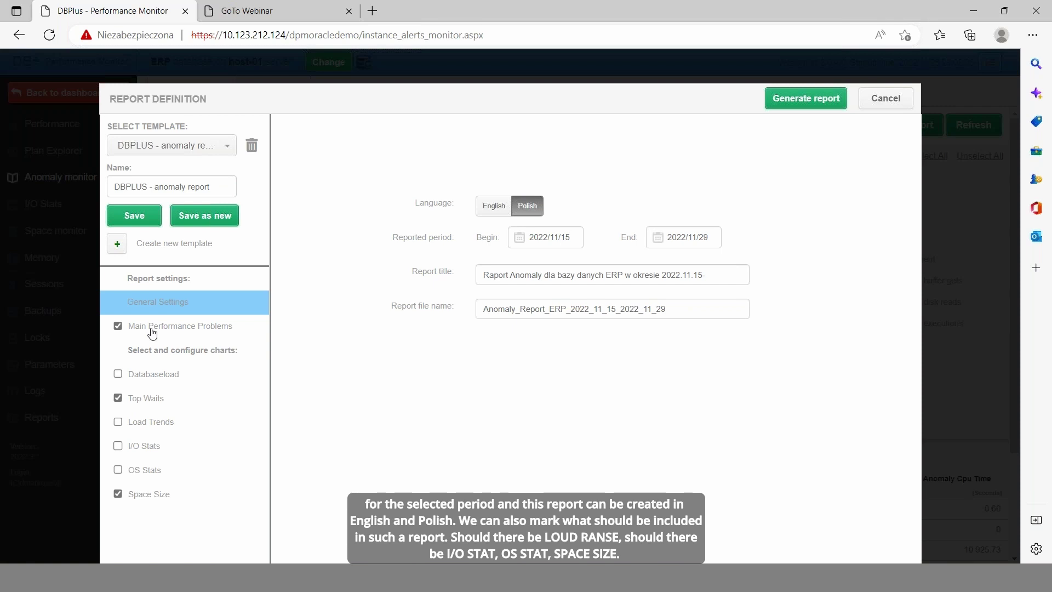
pyautogui.click(118, 425)
pyautogui.click(117, 448)
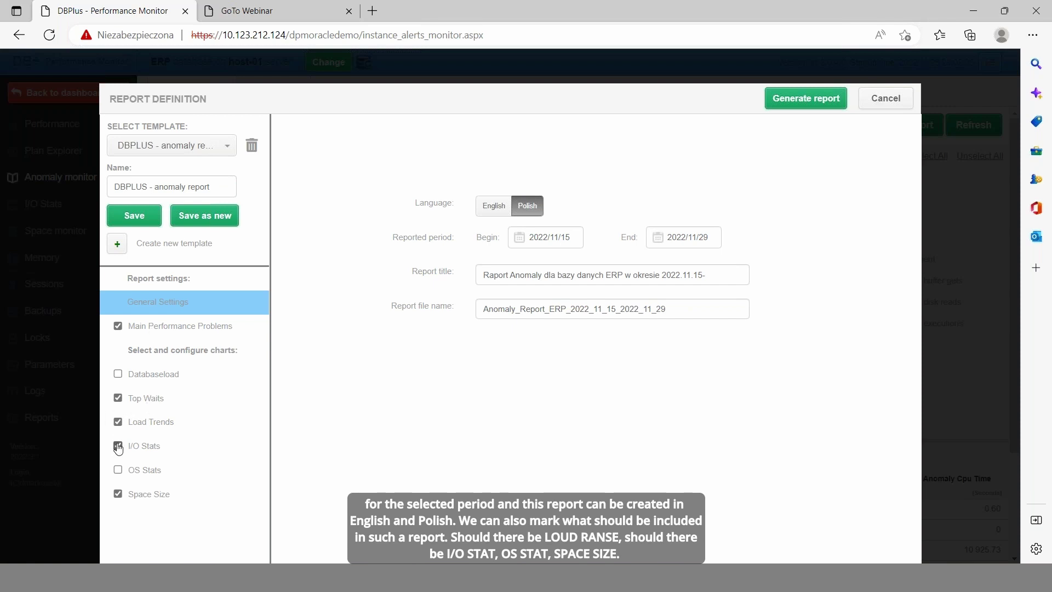
pyautogui.click(118, 472)
pyautogui.click(117, 493)
pyautogui.click(118, 472)
pyautogui.click(118, 447)
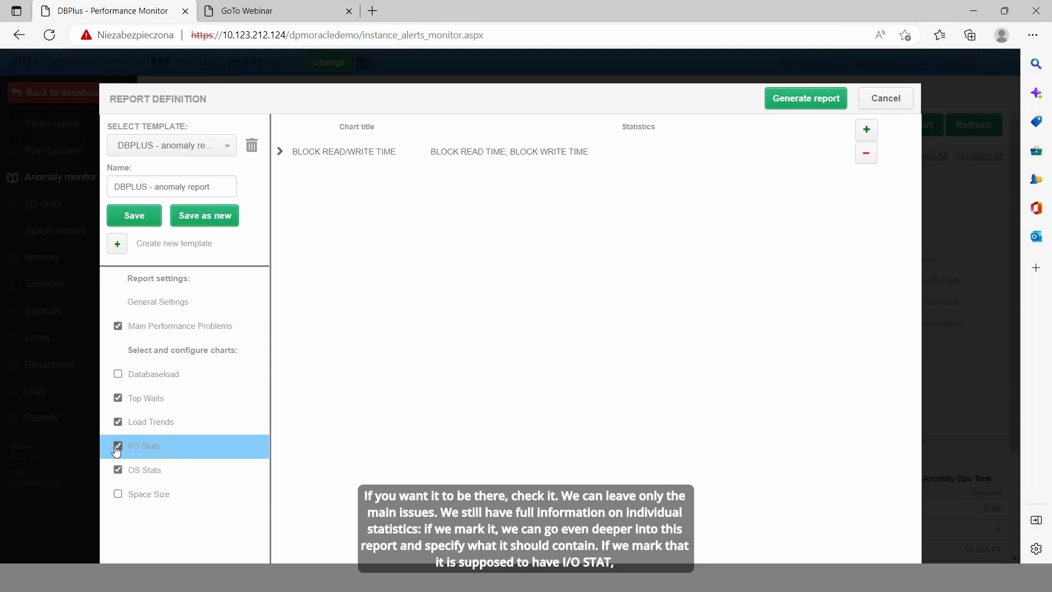
# Exclude OS Stats, I/O Stats, Load Trends and Top Waits, keeping only Main Performance Problems, and return to the general report settings.
pyautogui.click(118, 470)
pyautogui.click(118, 446)
pyautogui.click(117, 422)
pyautogui.click(118, 399)
pyautogui.click(160, 302)
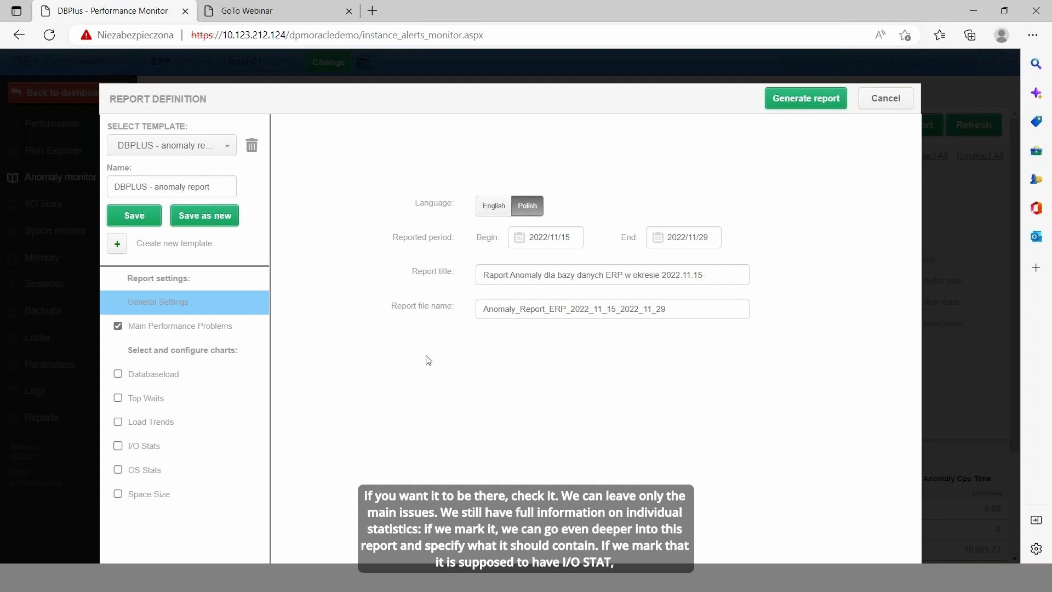
# Try including I/O Stats to view its BLOCK READ/WRITE TIME chart configuration, and exclude it again from the report.
pyautogui.click(118, 447)
pyautogui.click(145, 446)
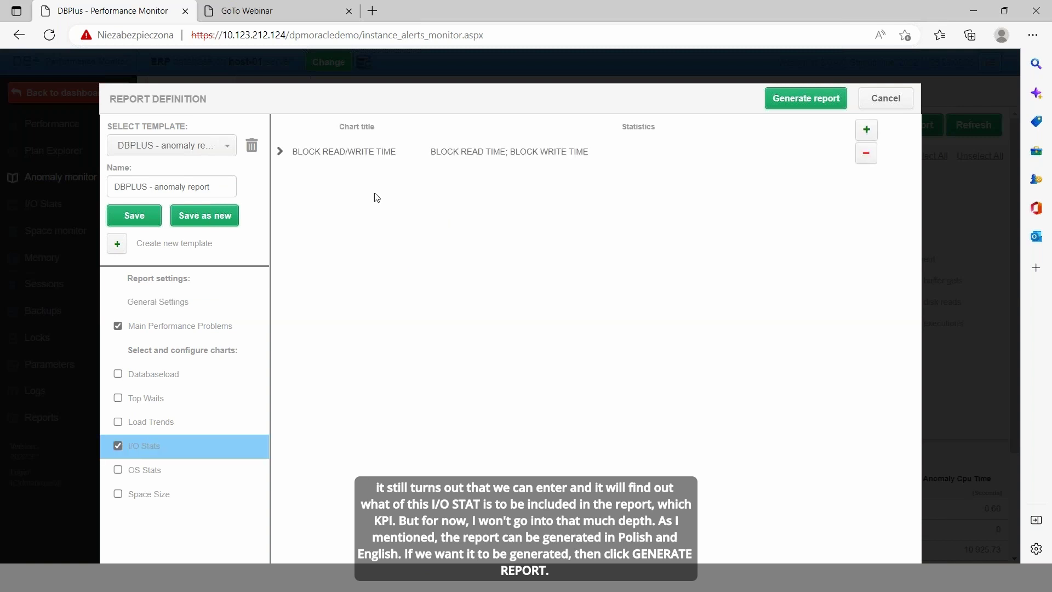
pyautogui.click(280, 151)
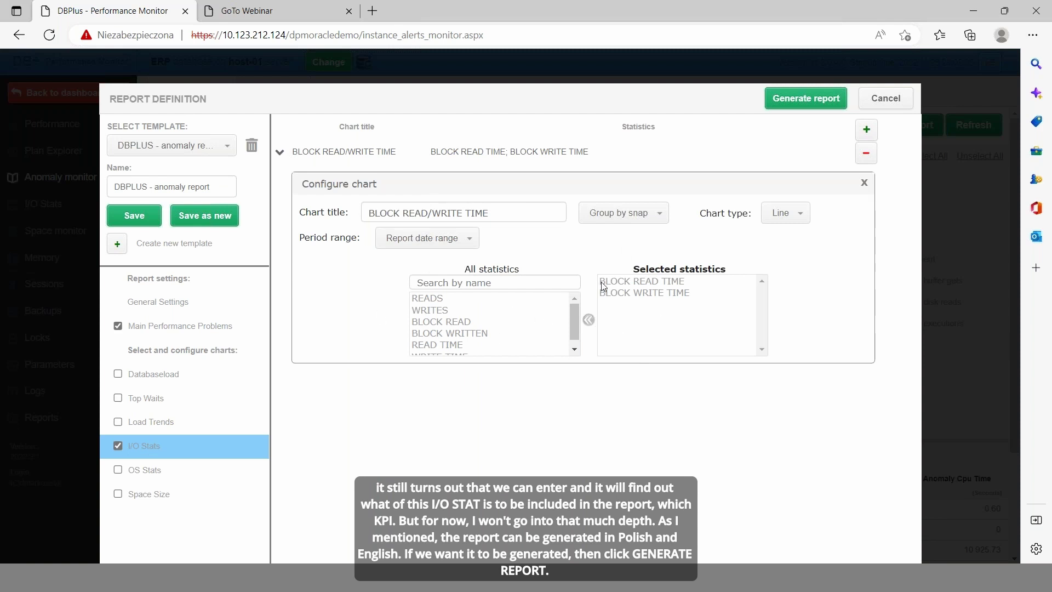
pyautogui.click(118, 445)
pyautogui.click(162, 302)
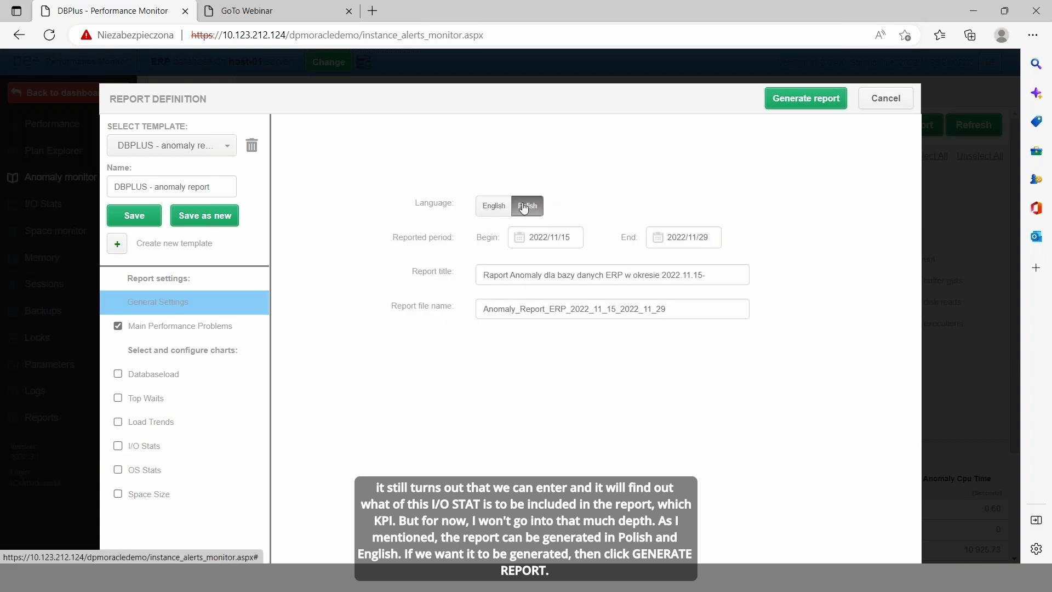
# Generate the anomaly report and open Anomaly_Report_ERP_2022_11_15_2022_11_29.docx from the downloads folder in Word.
pyautogui.click(812, 104)
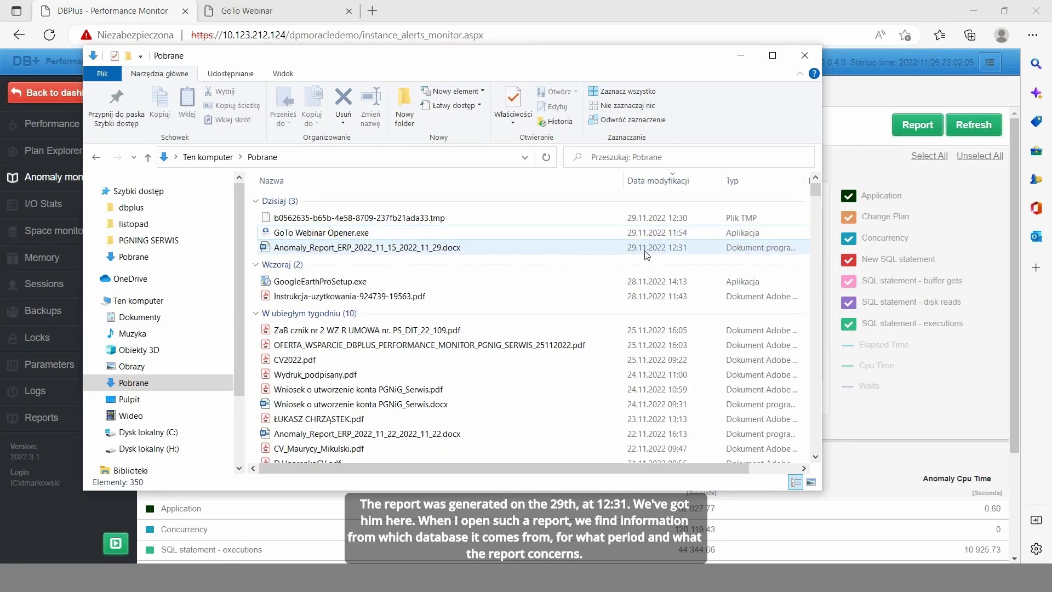
pyautogui.click(669, 178)
pyautogui.click(669, 178)
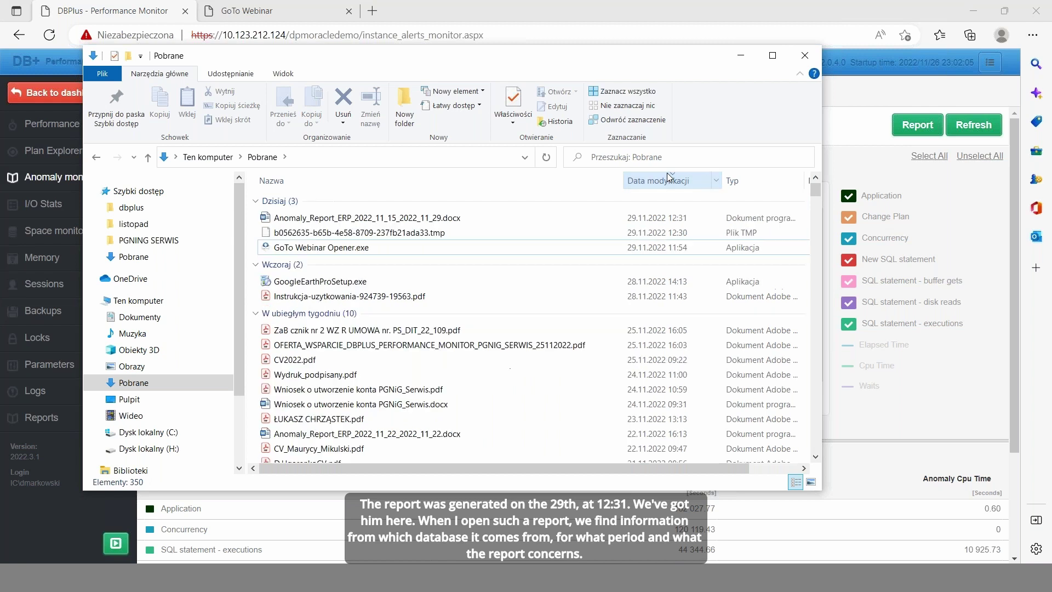
pyautogui.click(377, 220)
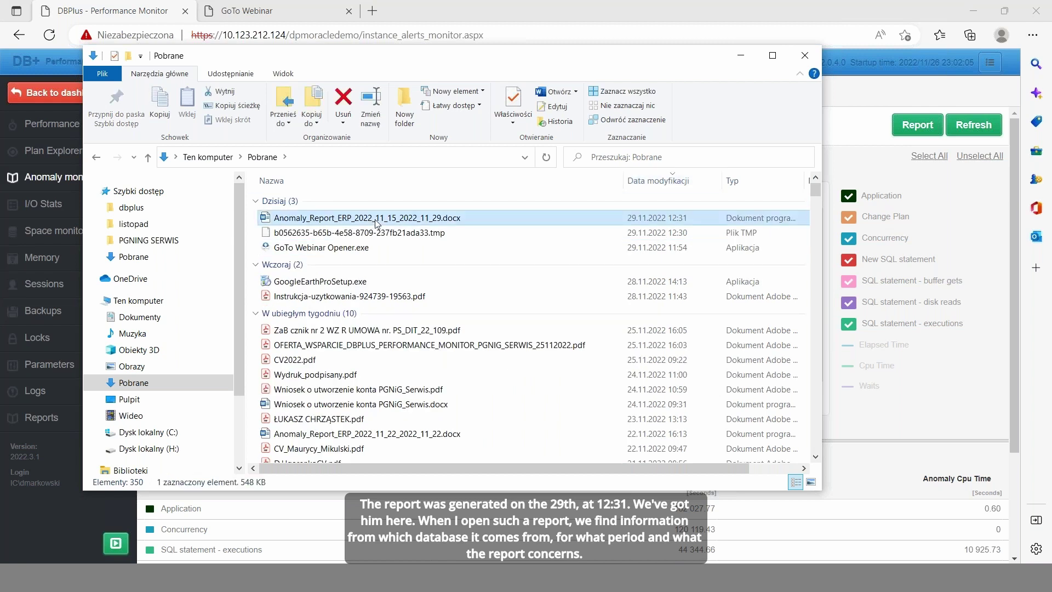
pyautogui.doubleClick(377, 219)
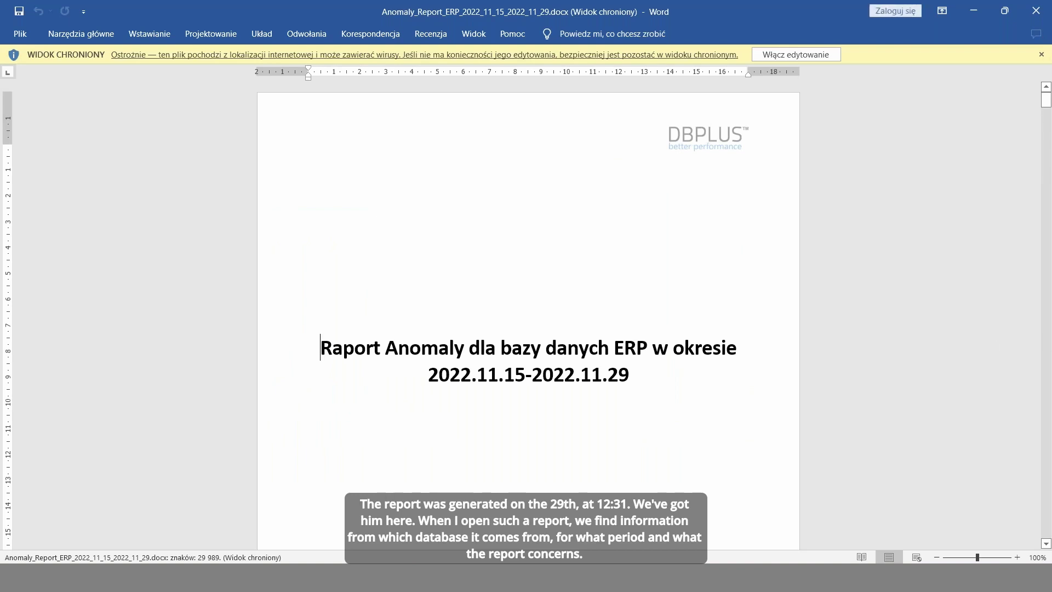
# Review the generated report from its title page to the main performance problems chart in section 3.
pyautogui.moveTo(1046, 100); pyautogui.dragTo(1044, 155)
pyautogui.moveTo(1043, 157); pyautogui.dragTo(1047, 235)
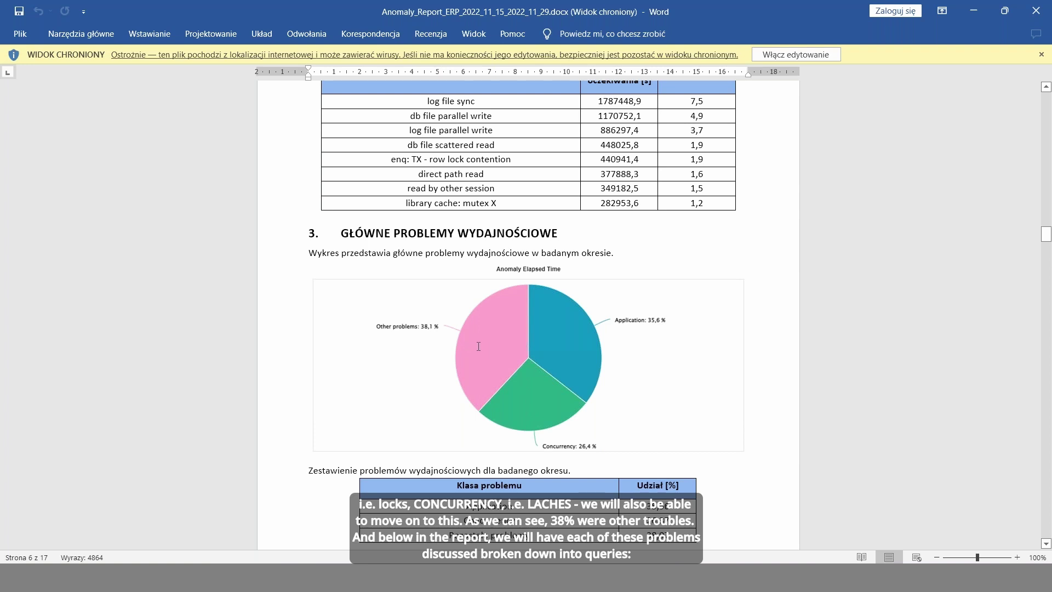
# Go through the report to section 4.1.5 and copy its hash value 87131678.
pyautogui.moveTo(1047, 237); pyautogui.dragTo(1037, 363)
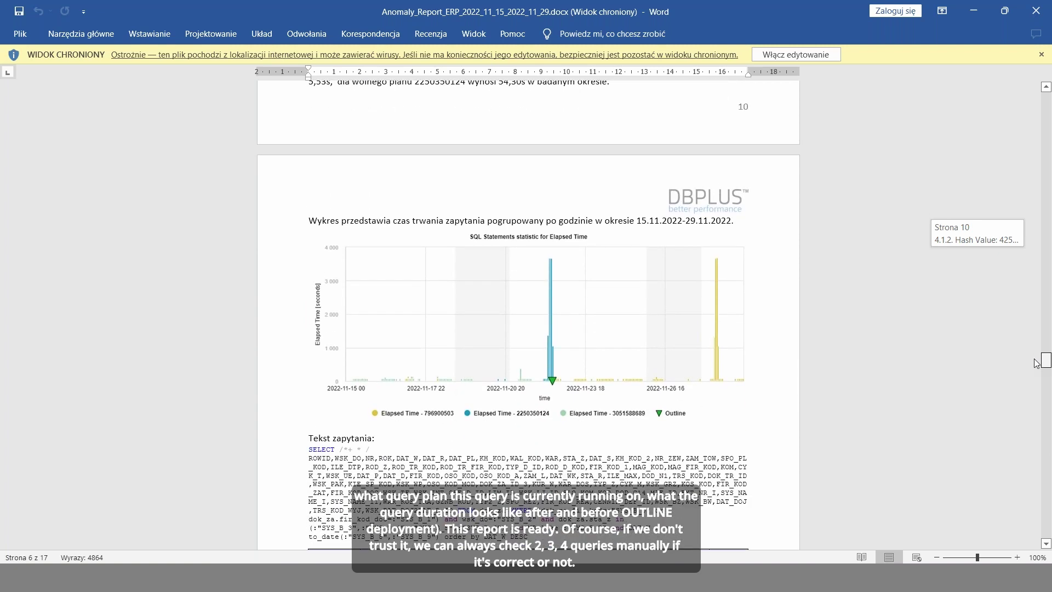
pyautogui.moveTo(1036, 364); pyautogui.dragTo(1011, 448)
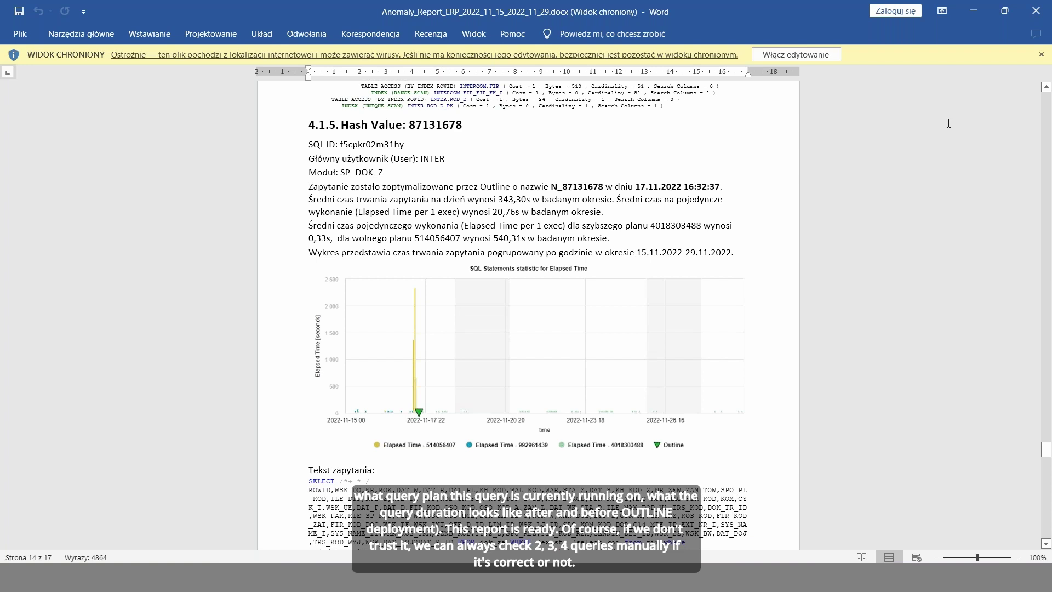
pyautogui.doubleClick(435, 125)
pyautogui.hotkey('ctrl', 'c')
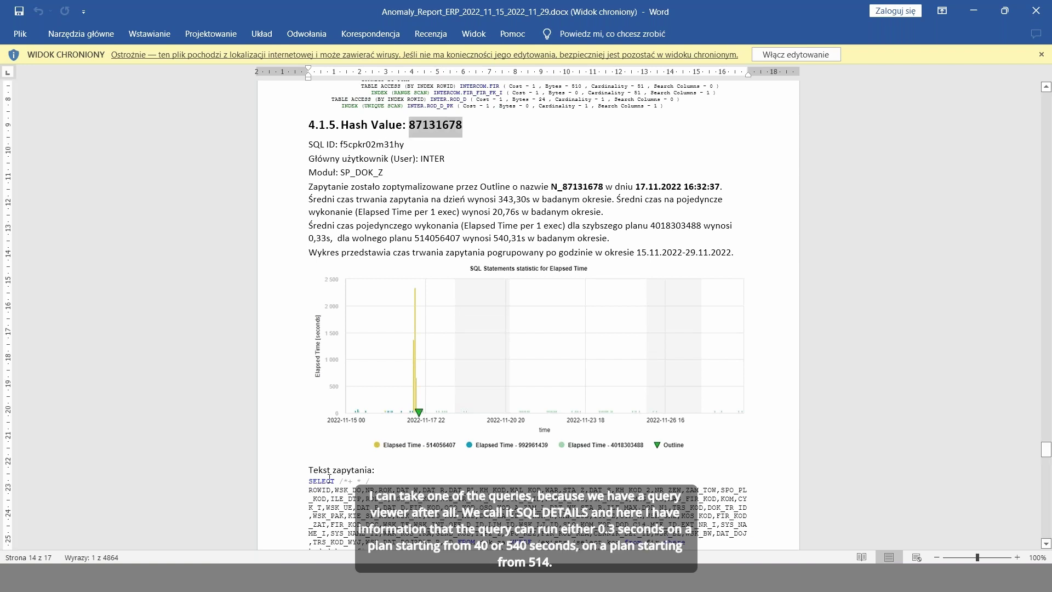
# Switch to DBPlus Performance Monitor in the browser and load the SQL Details for query hash 87131678.
pyautogui.hotkey('alt', 'Tab')
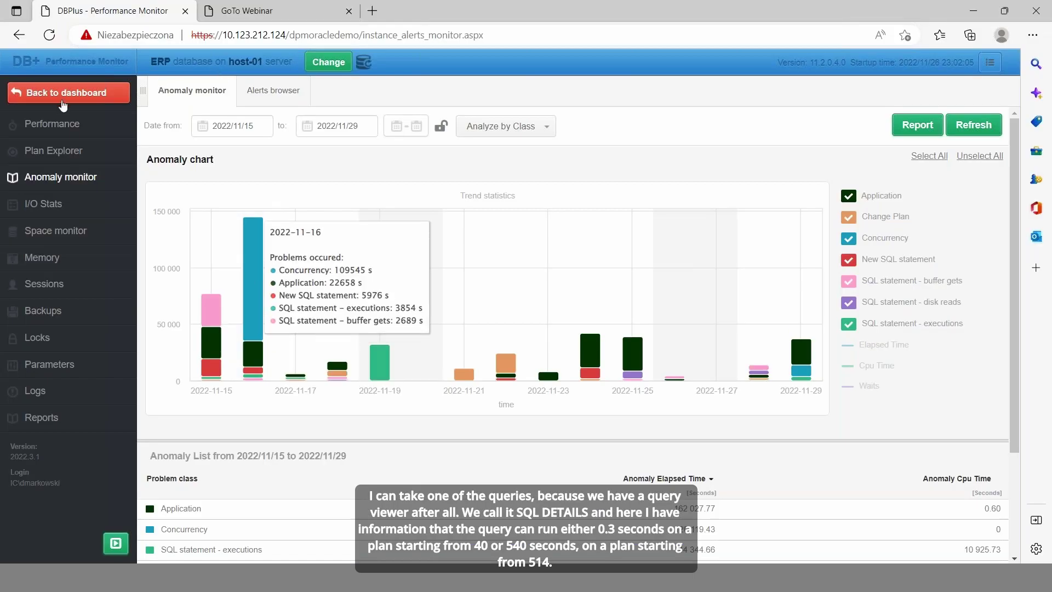
pyautogui.click(63, 127)
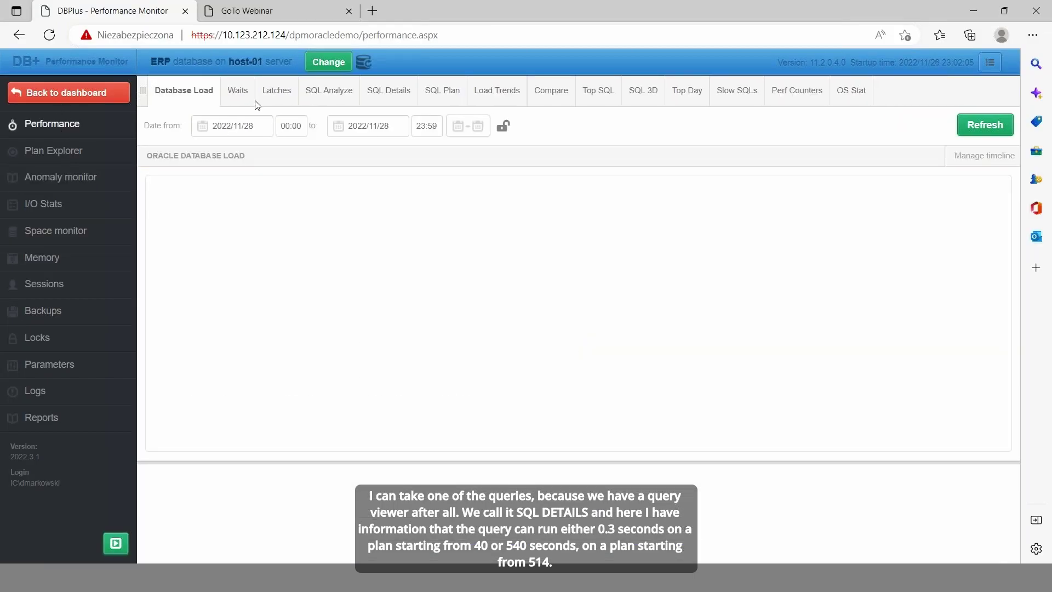
pyautogui.click(374, 94)
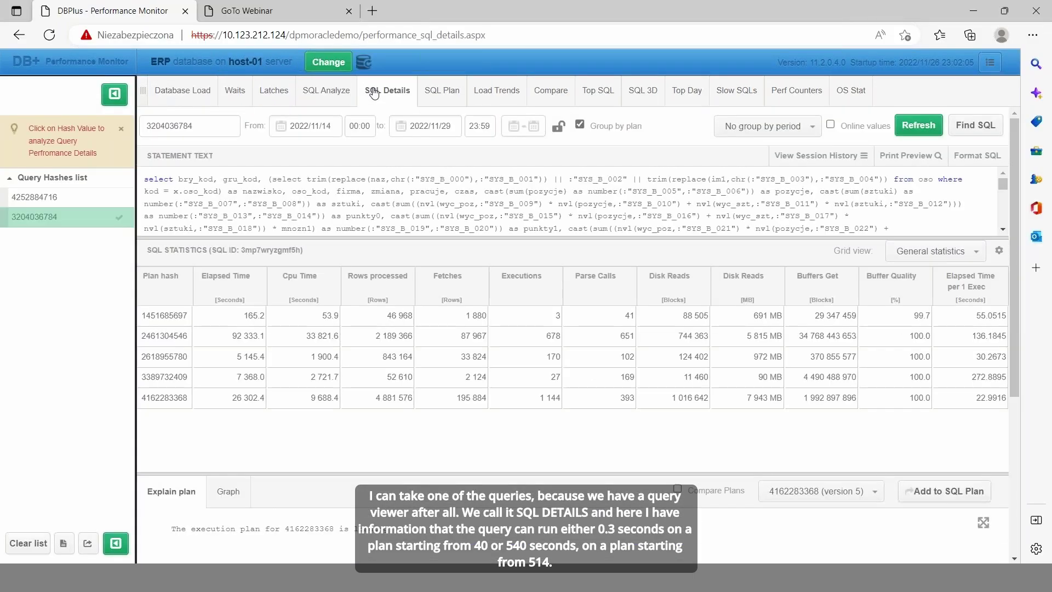
pyautogui.doubleClick(216, 124)
pyautogui.hotkey('ctrl', 'v')
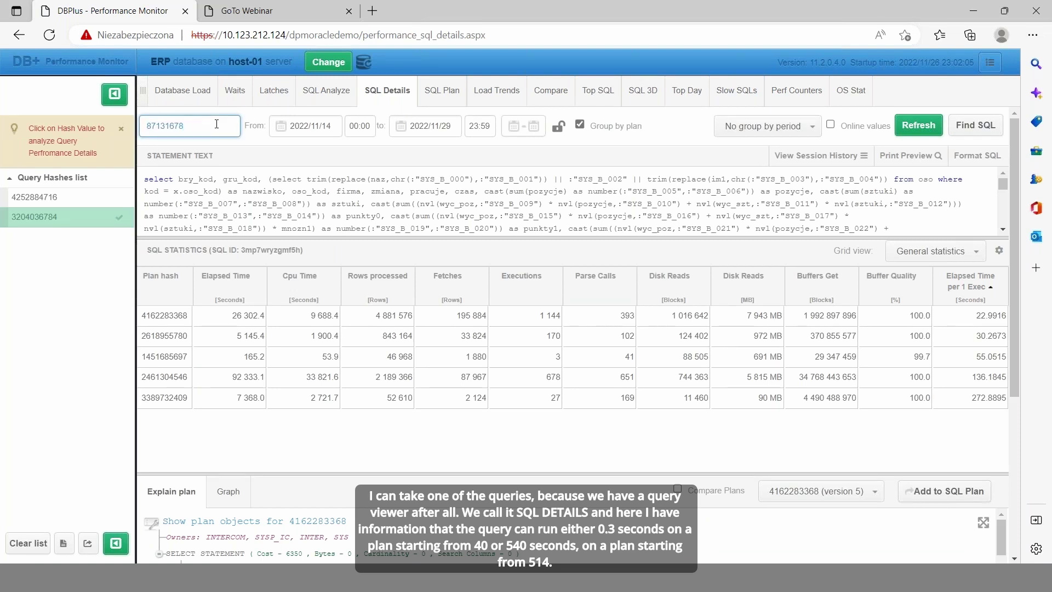
pyautogui.press('Return')
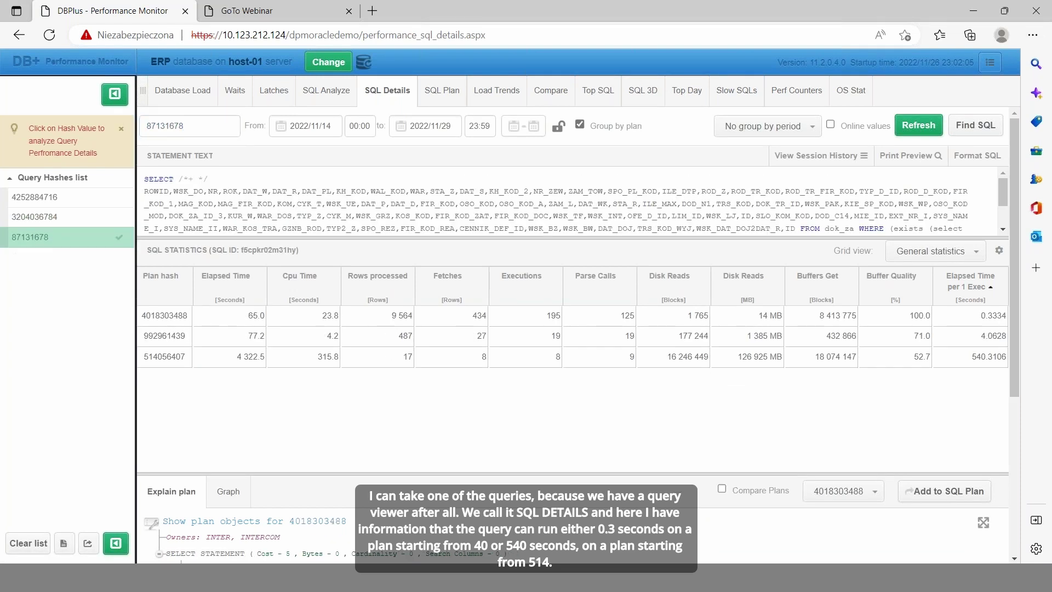
pyautogui.moveTo(1018, 275); pyautogui.dragTo(1019, 347)
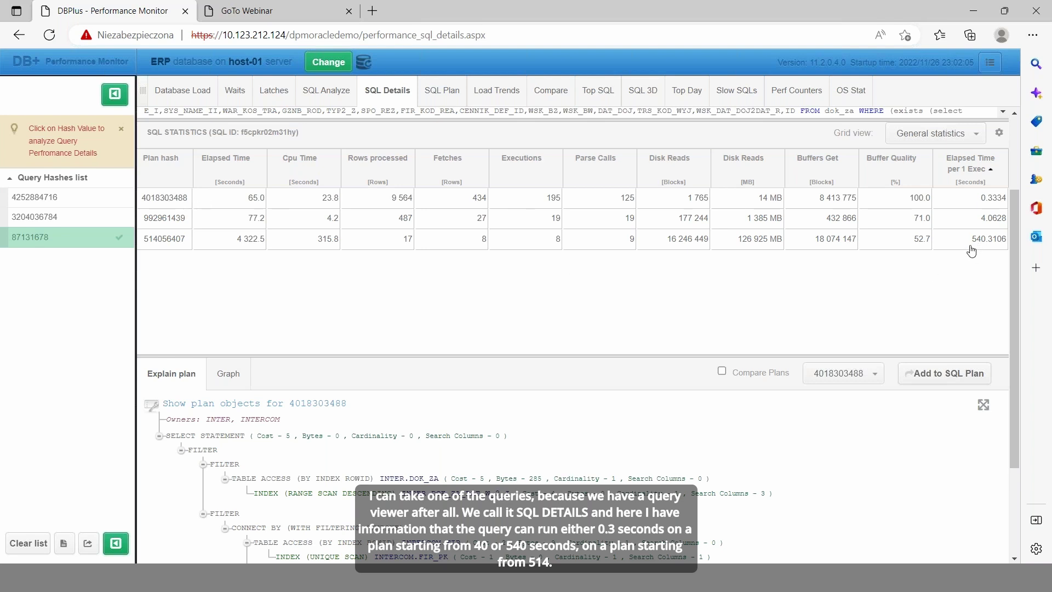
pyautogui.click(740, 378)
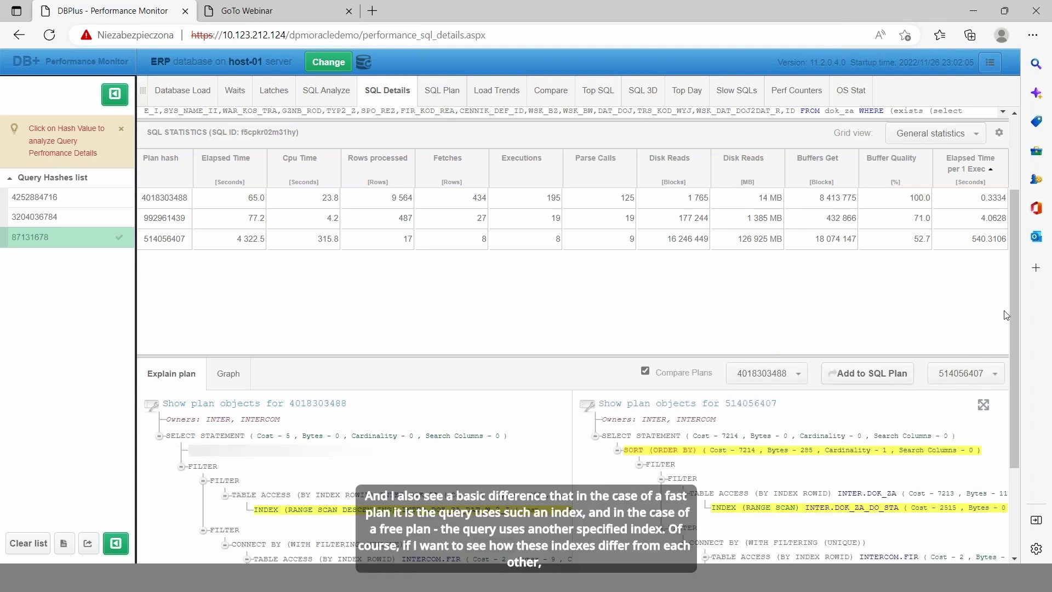
pyautogui.scroll(-2, 1015, 331)
pyautogui.moveTo(1015, 331); pyautogui.dragTo(1012, 424)
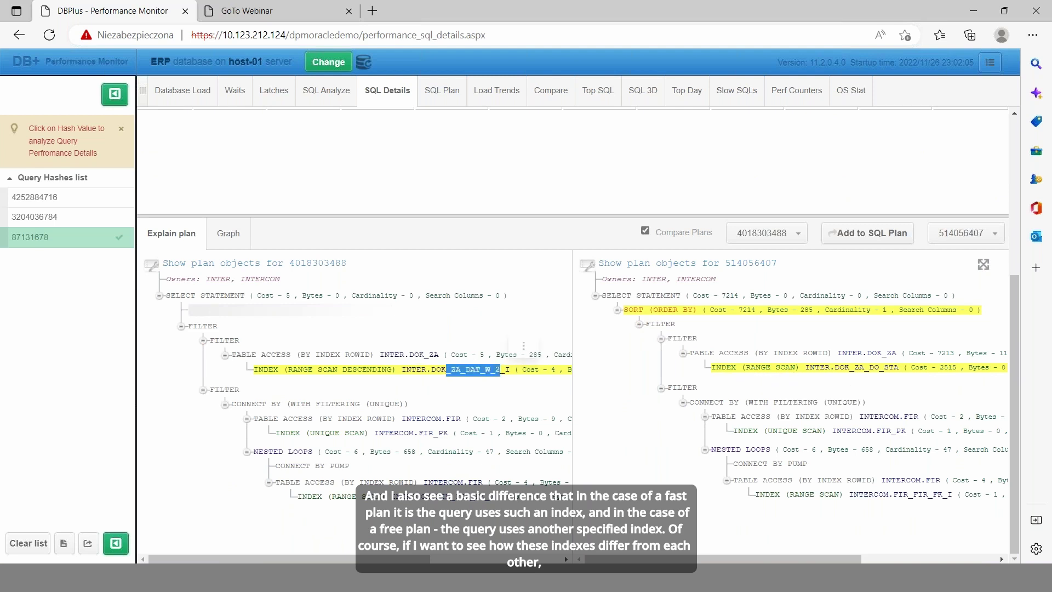
pyautogui.doubleClick(868, 362)
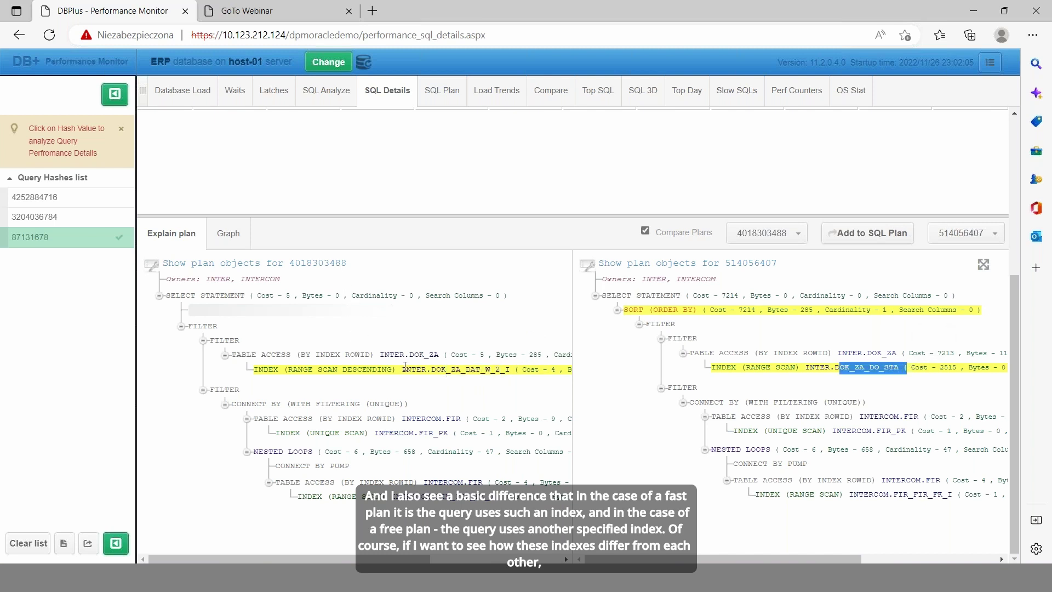
pyautogui.moveTo(414, 369); pyautogui.dragTo(496, 368)
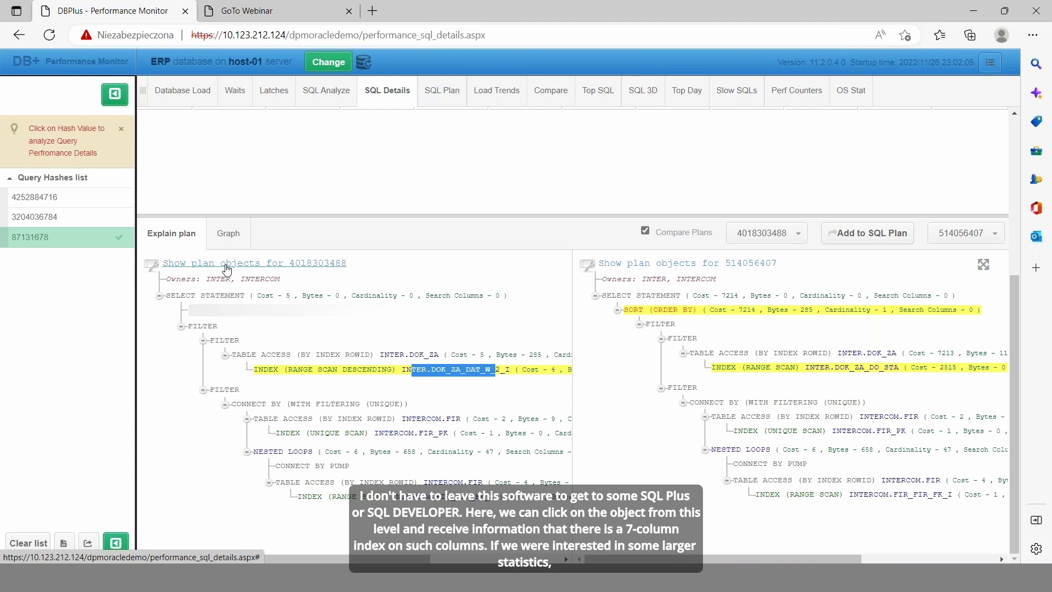
pyautogui.click(227, 264)
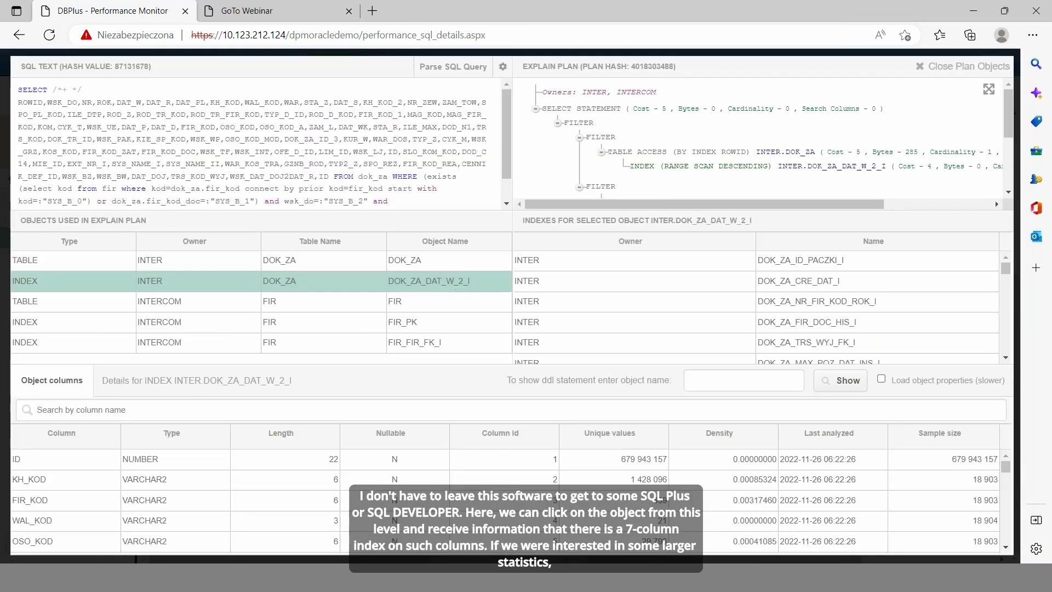
pyautogui.click(456, 283)
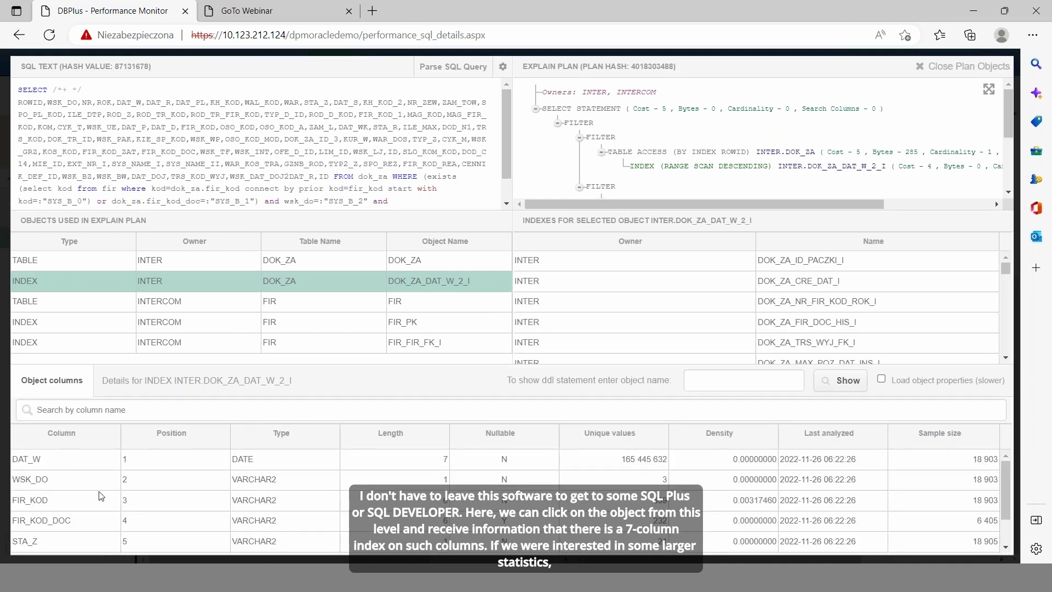
pyautogui.click(82, 462)
pyautogui.press('Down')
pyautogui.press('Down')
pyautogui.press('Down')
pyautogui.press('Down')
pyautogui.press('Down')
pyautogui.press('Down')
pyautogui.press('Up')
pyautogui.press('Up')
pyautogui.press('Up')
pyautogui.press('Up')
pyautogui.press('Up')
pyautogui.press('Up')
# Load the object properties and view the DDL and size of index DOK_ZA_DAT_W_2_I.
pyautogui.click(954, 384)
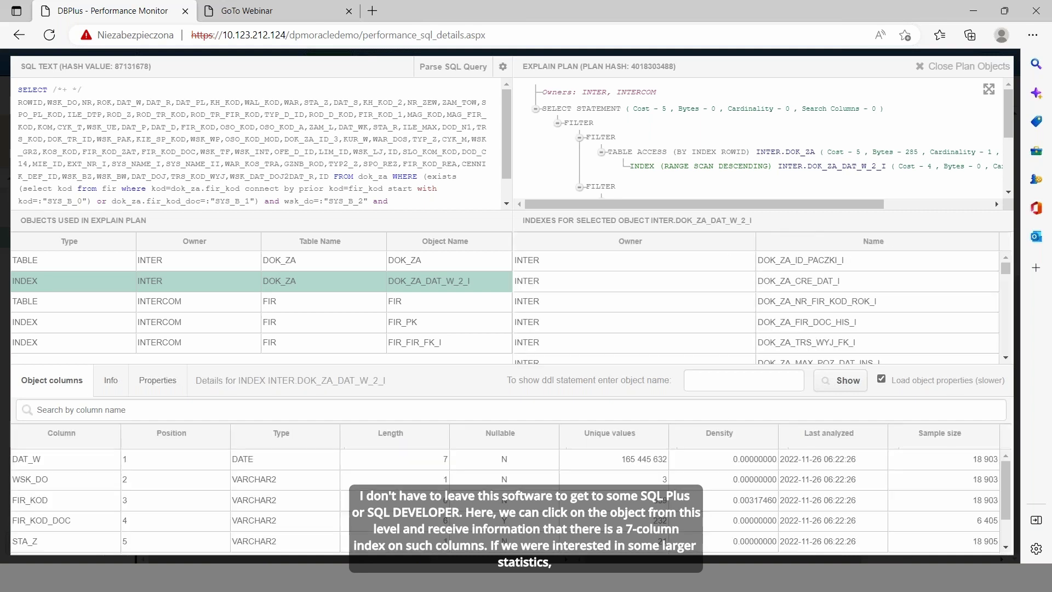
pyautogui.click(117, 380)
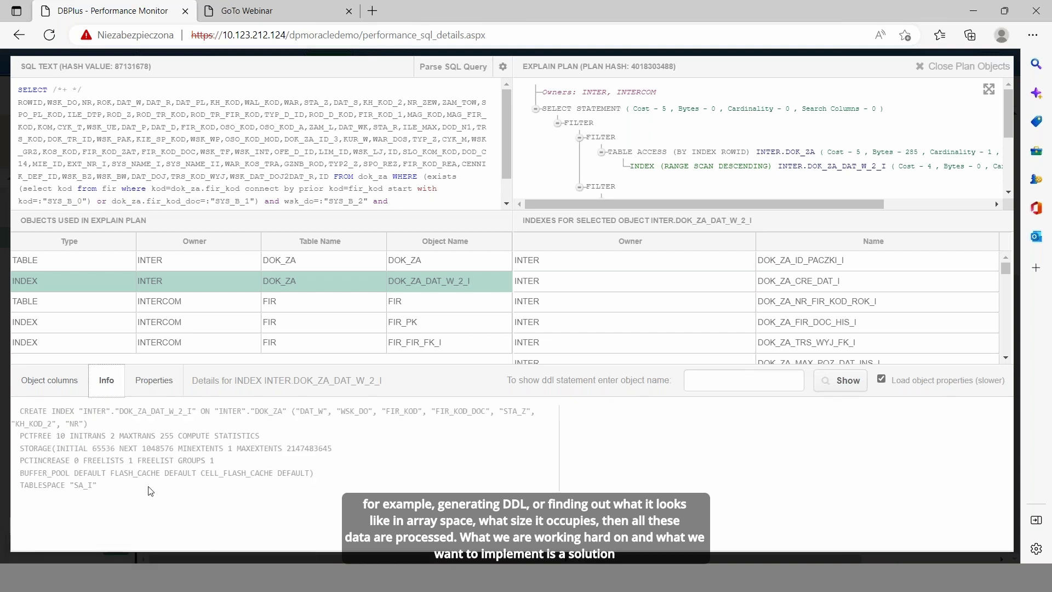
pyautogui.click(159, 383)
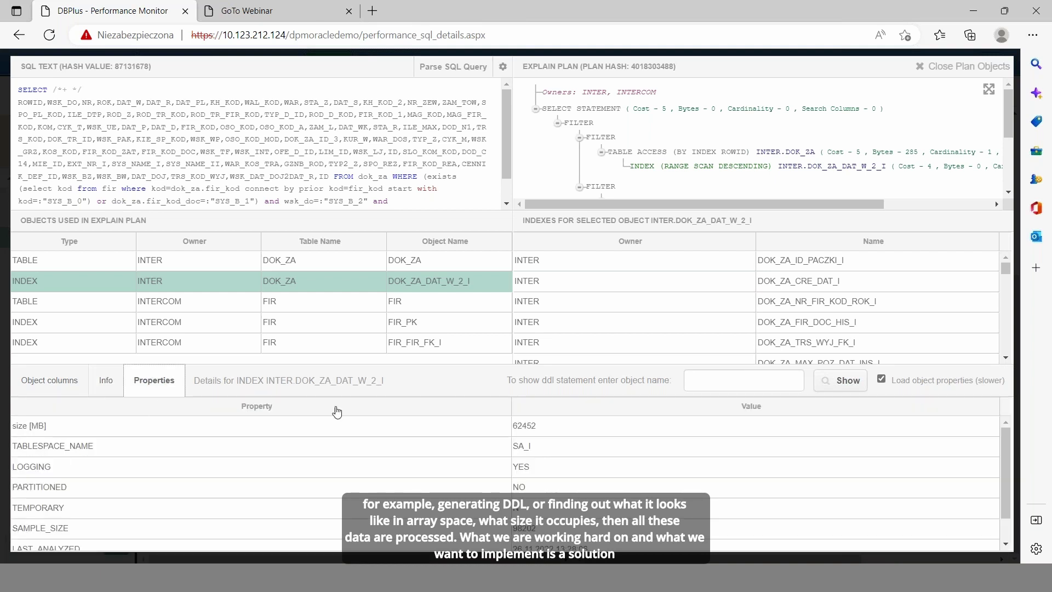
pyautogui.doubleClick(523, 427)
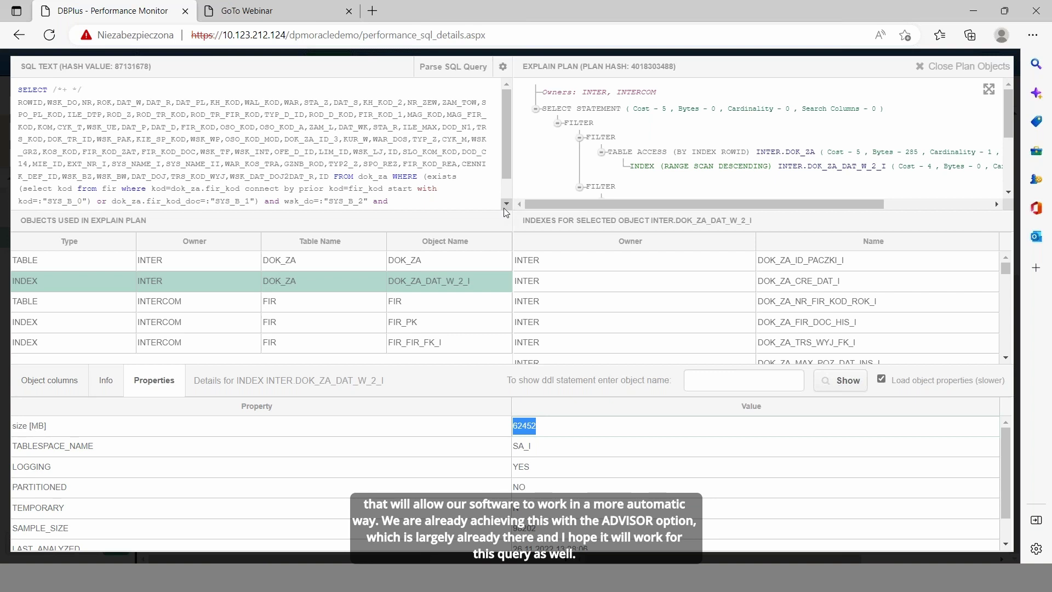
# Parse the SQL query and review the highlighted DOK_ZA columns in its filter conditions.
pyautogui.click(466, 73)
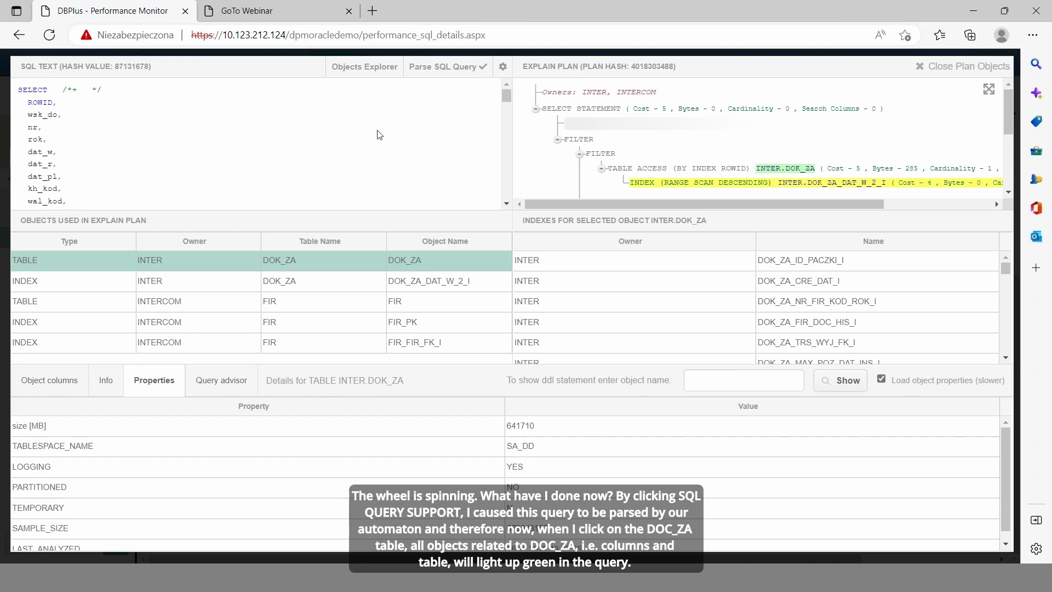
pyautogui.moveTo(508, 94); pyautogui.dragTo(515, 191)
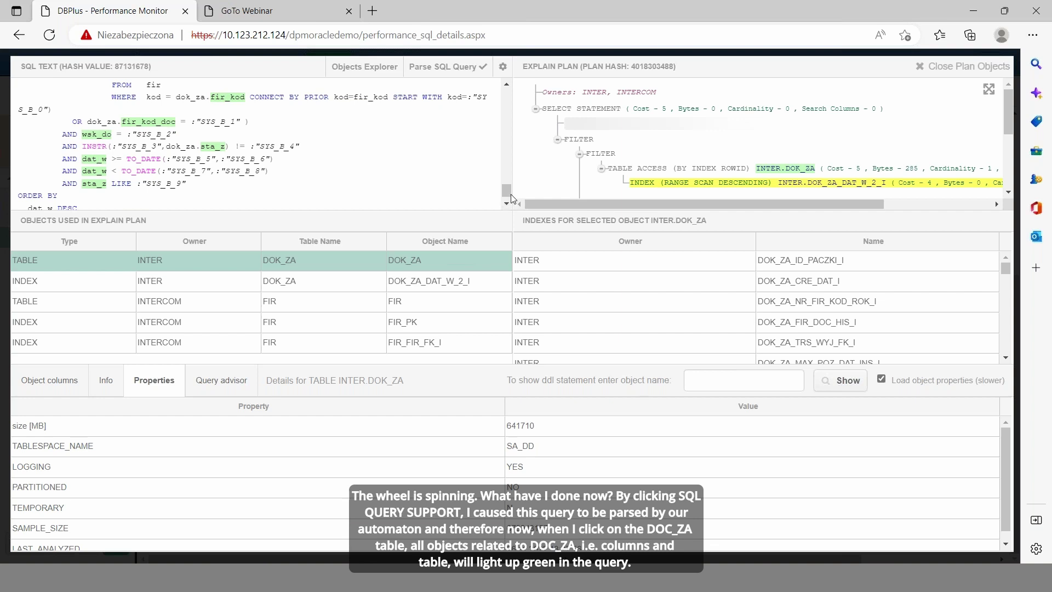
pyautogui.moveTo(515, 198); pyautogui.dragTo(516, 193)
pyautogui.moveTo(518, 191)
pyautogui.mouseDown()
pyautogui.moveTo(524, 94)
pyautogui.moveTo(522, 198)
pyautogui.mouseUp()
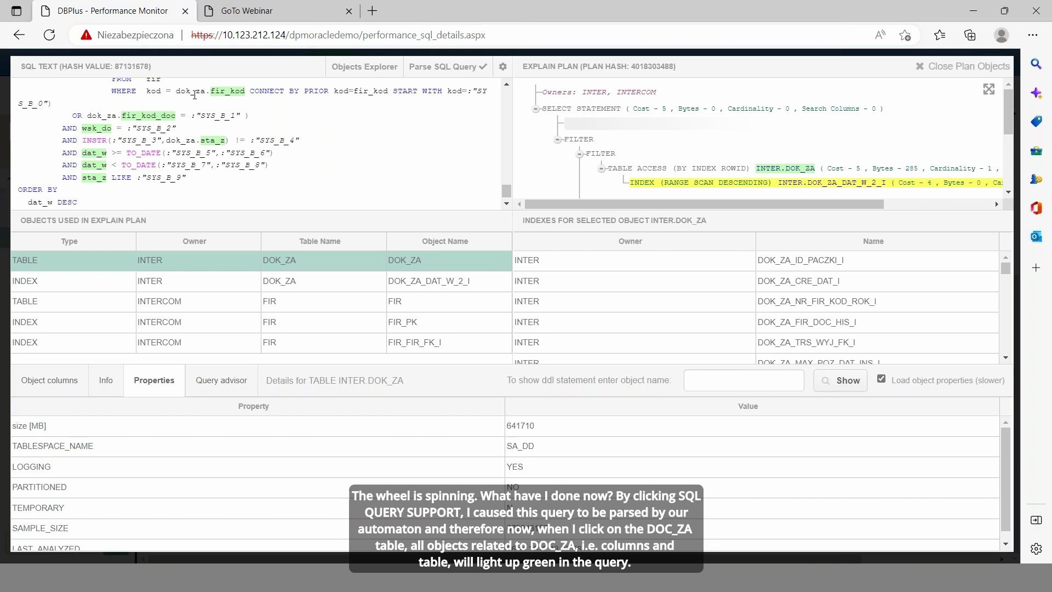
# Highlight the query columns of indexes DOK_ZA_DAT_W_2_I, FIR_PK and FIR_FIR_FK_I, check the Query advisor hints, and close the plan objects.
pyautogui.click(419, 284)
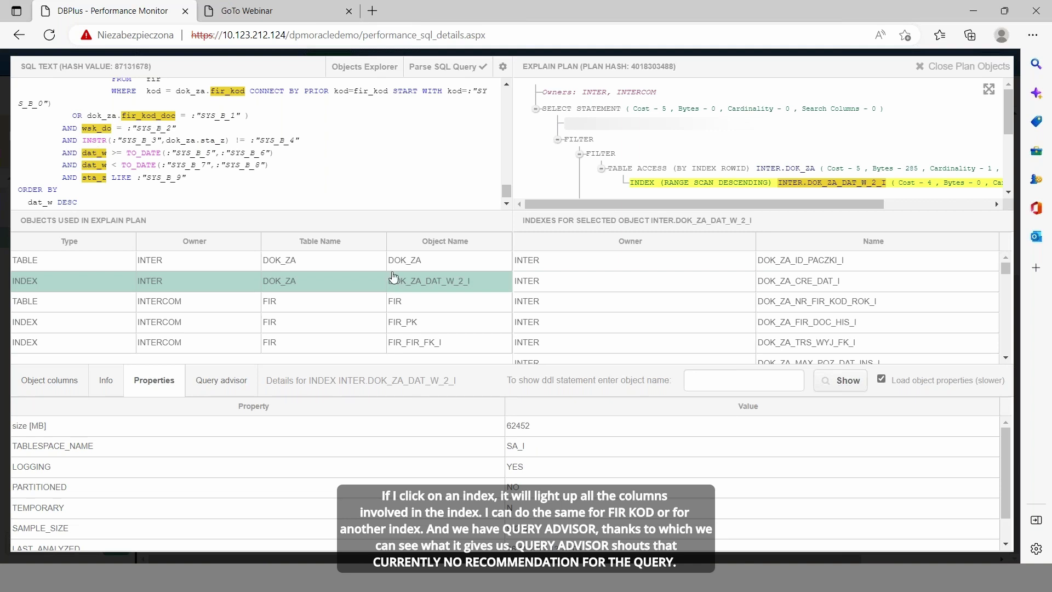
pyautogui.click(418, 325)
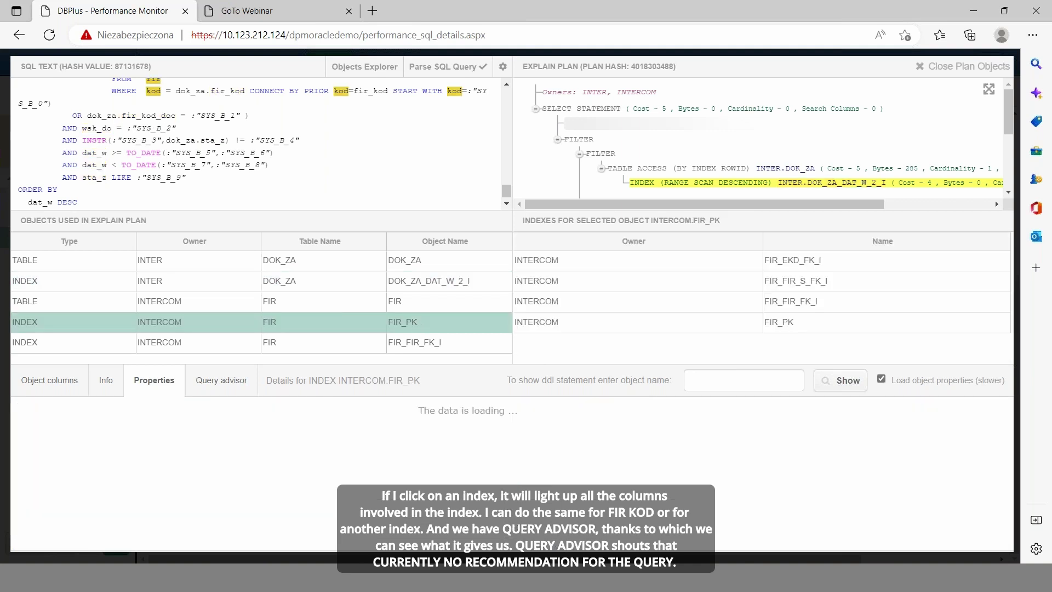
pyautogui.click(415, 342)
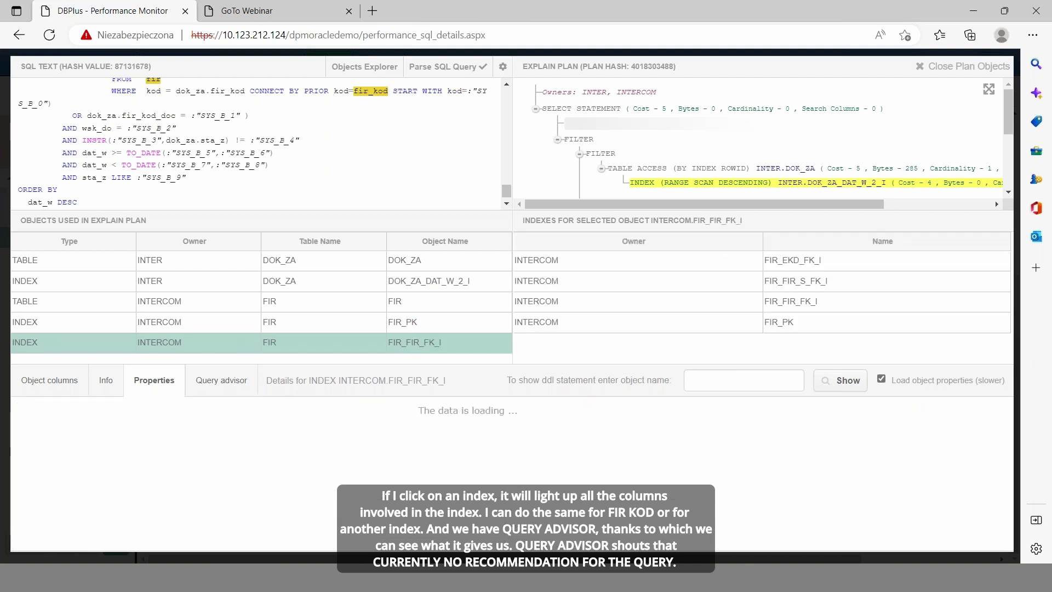
pyautogui.click(430, 323)
pyautogui.click(426, 344)
pyautogui.click(235, 386)
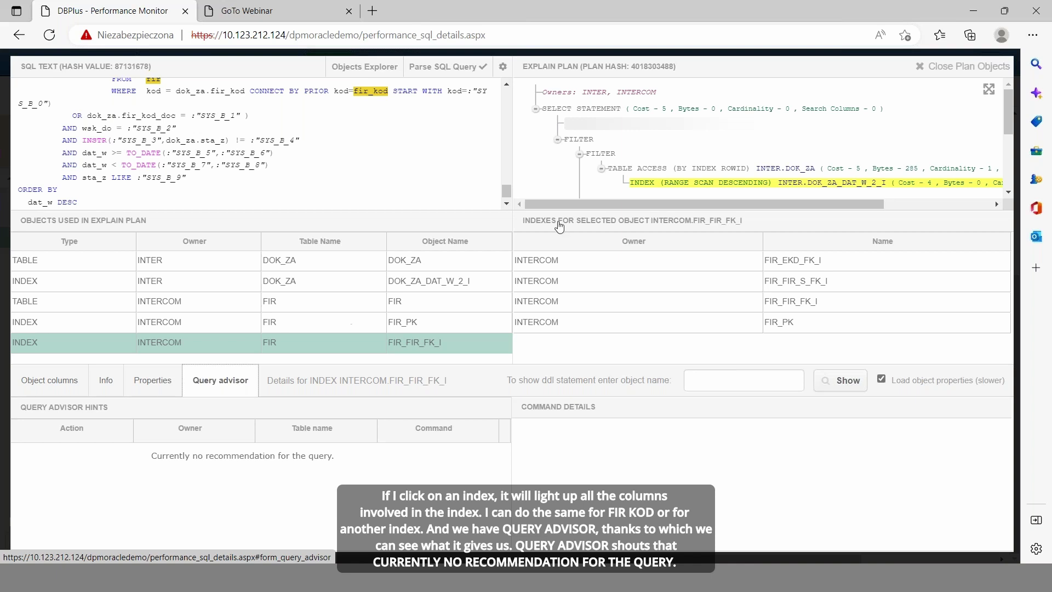
pyautogui.click(930, 68)
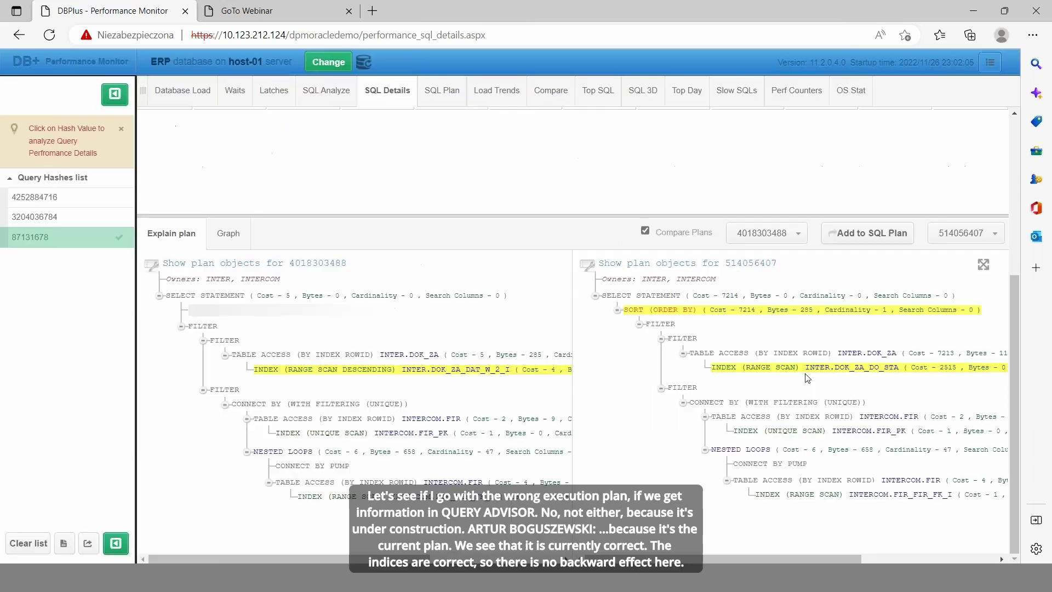
# Show the plan objects for 514056407, parse the query to check its Query advisor hints, and close the plan objects.
pyautogui.click(744, 265)
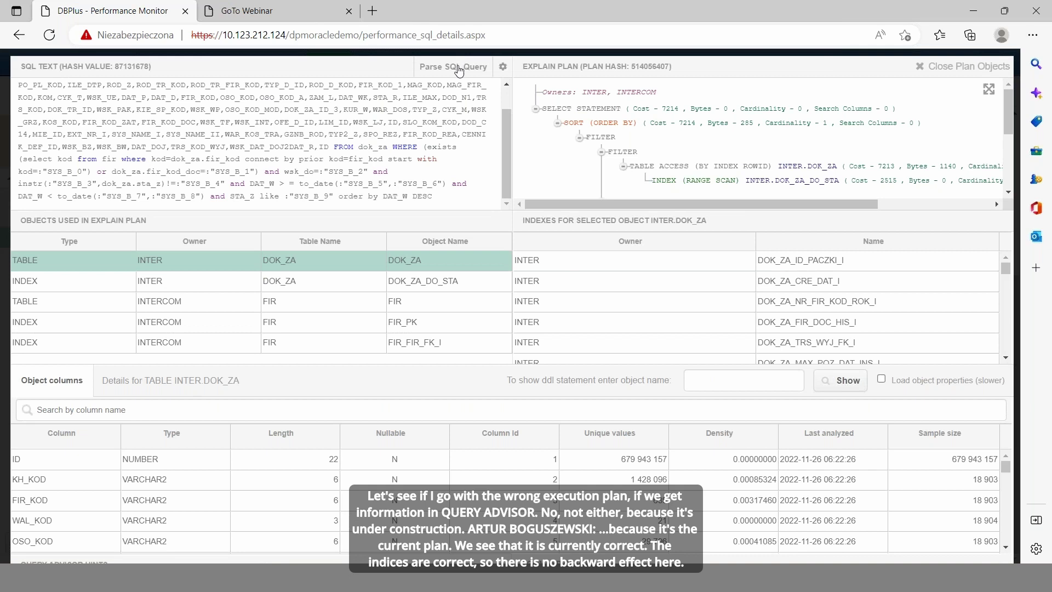
pyautogui.click(460, 68)
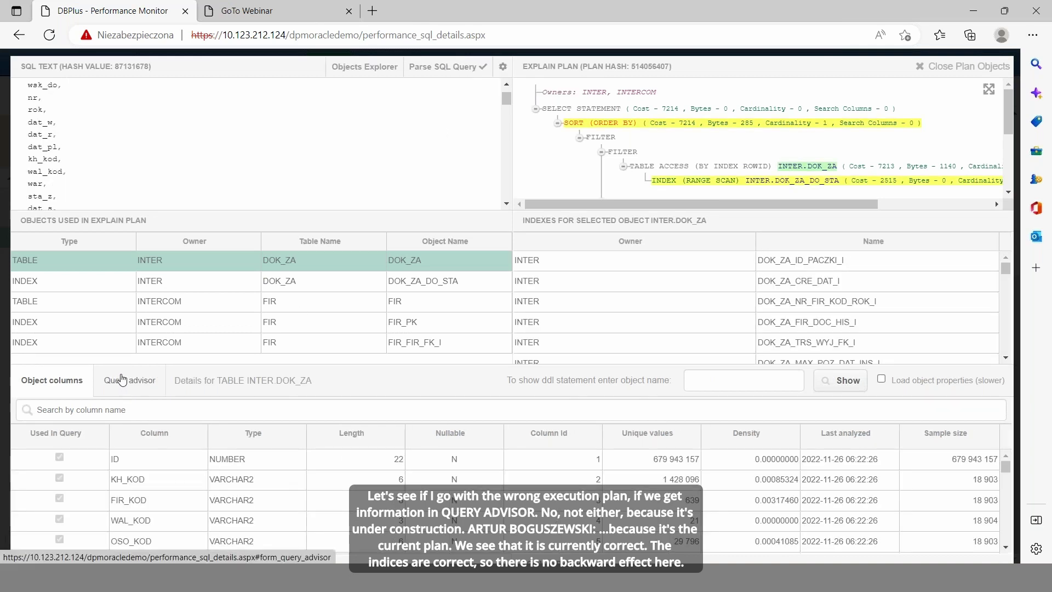
pyautogui.click(138, 384)
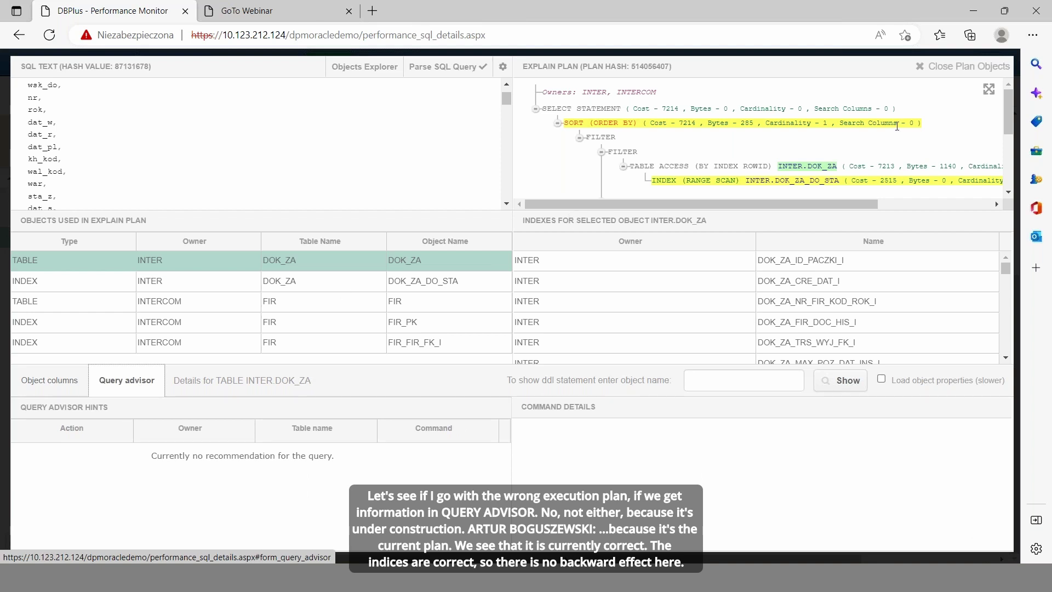
pyautogui.click(969, 69)
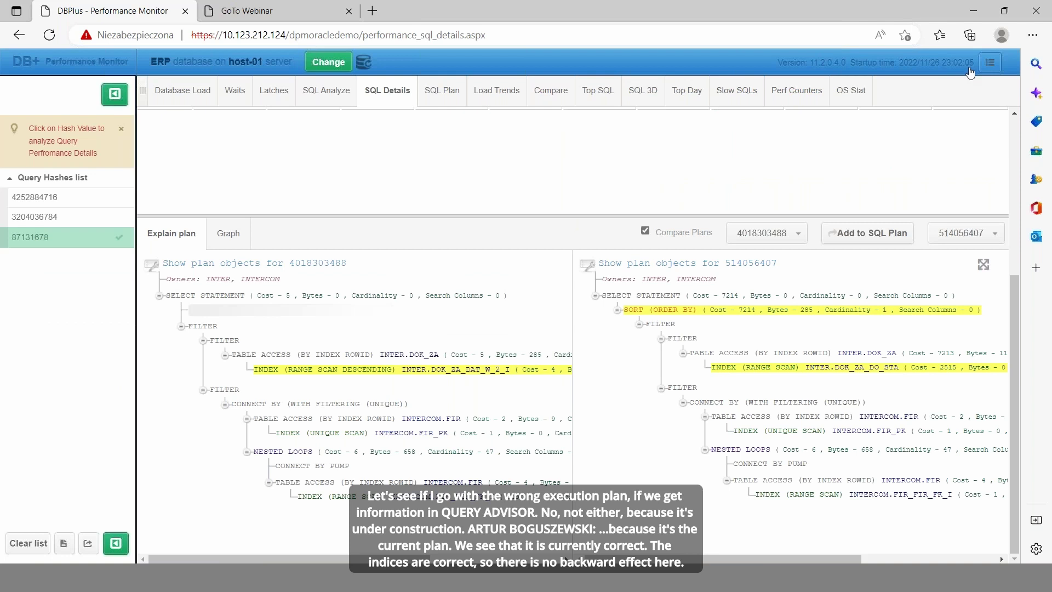
pyautogui.moveTo(1011, 379); pyautogui.dragTo(1028, 225)
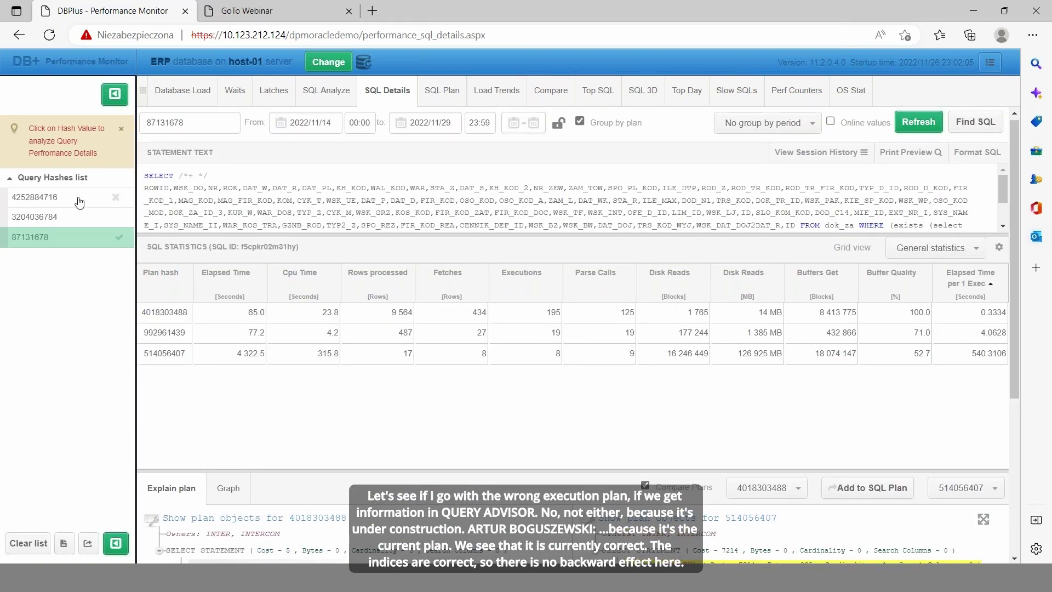
pyautogui.click(67, 217)
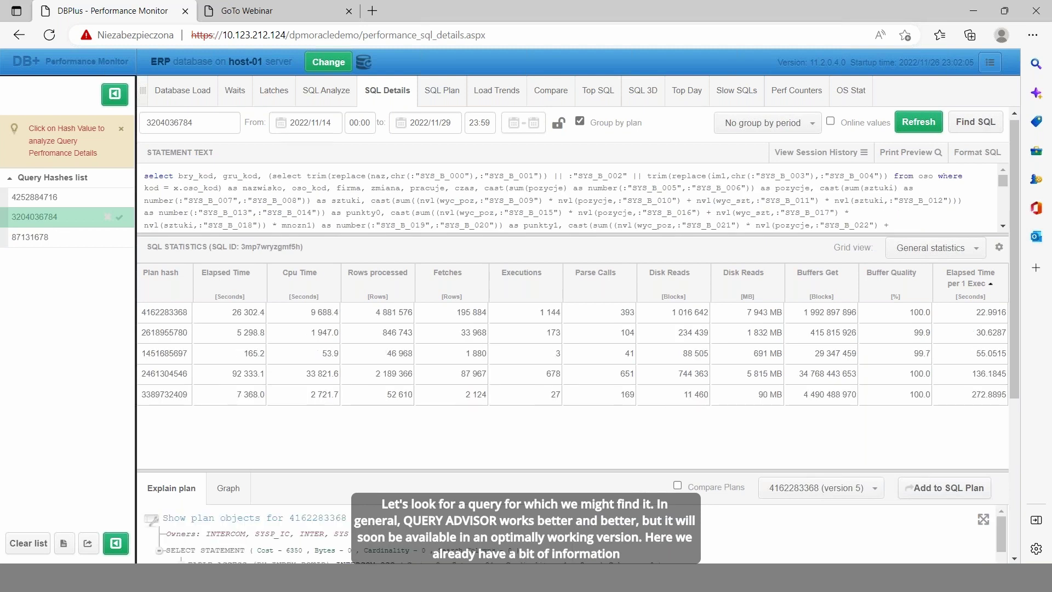
pyautogui.click(299, 394)
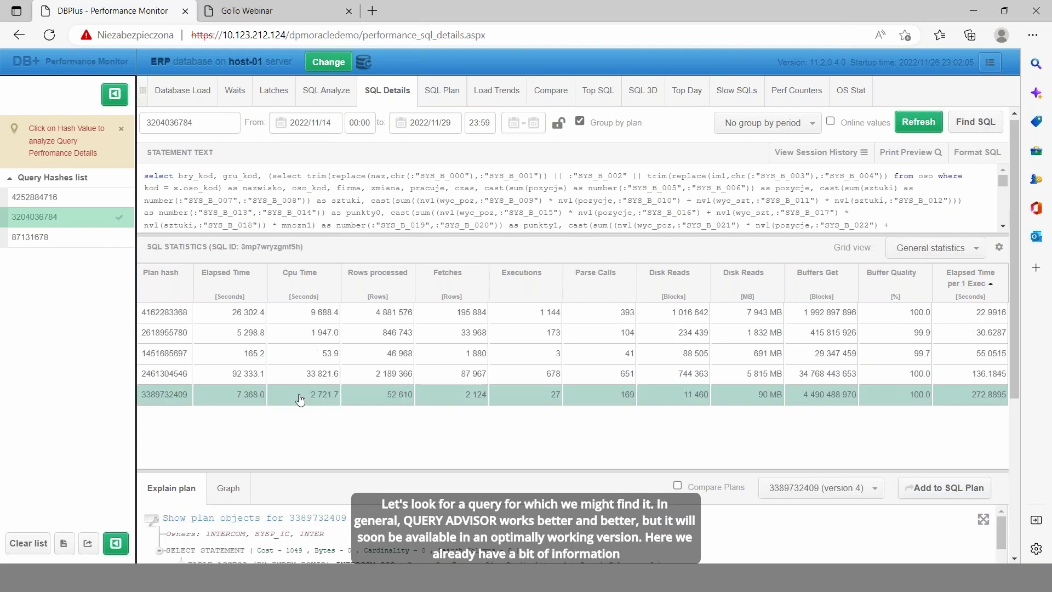
pyautogui.click(291, 519)
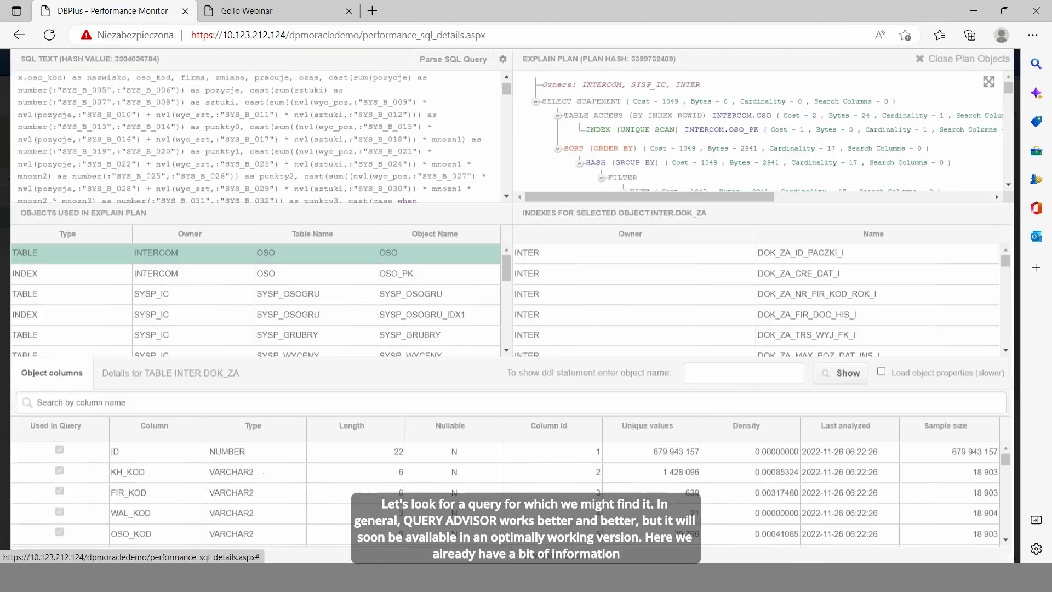
pyautogui.click(468, 65)
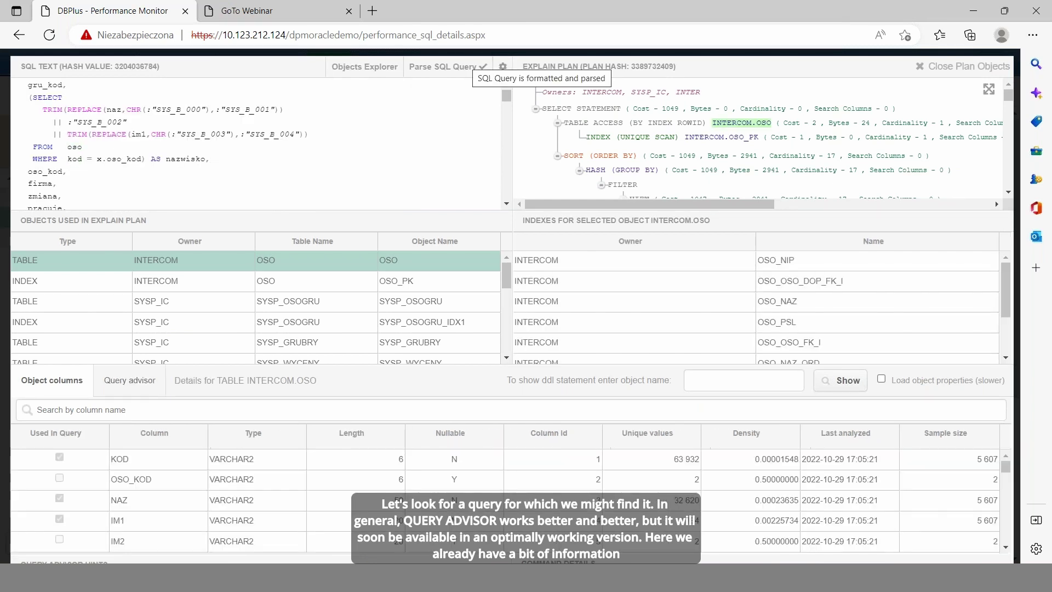
pyautogui.click(118, 384)
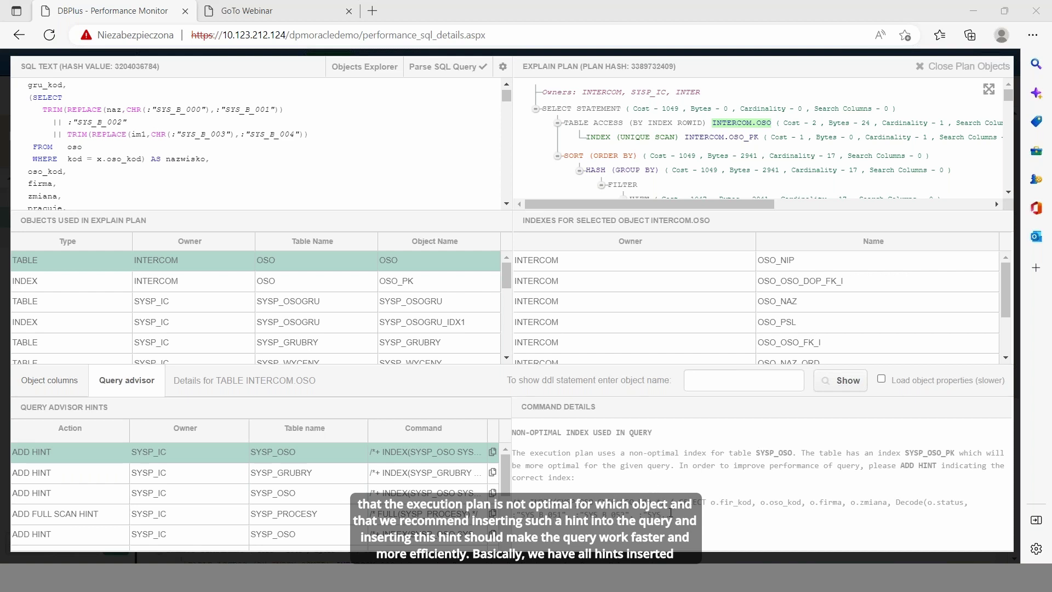
pyautogui.moveTo(671, 502); pyautogui.dragTo(511, 502)
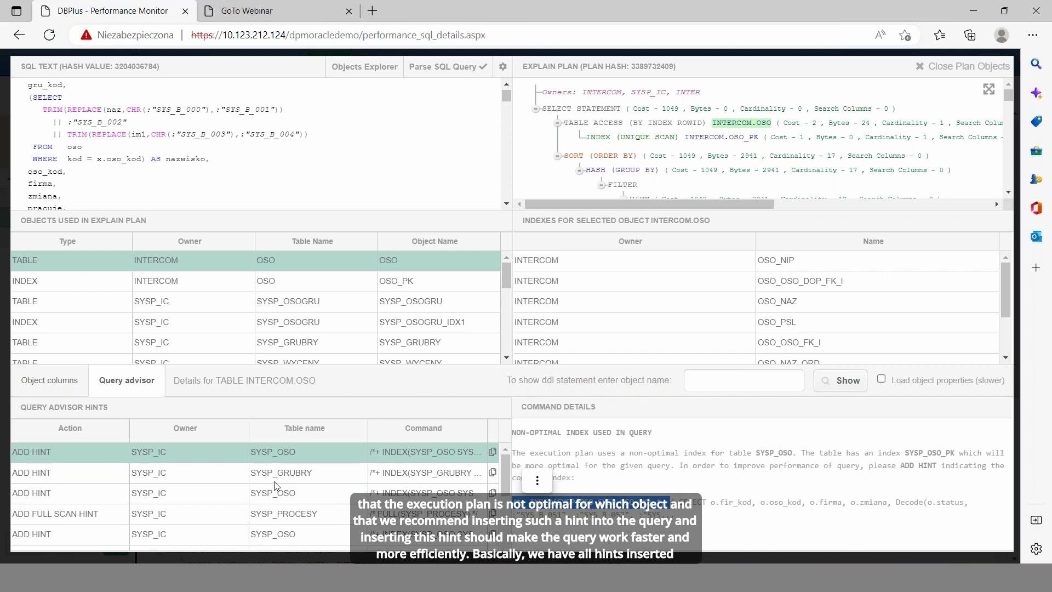
pyautogui.click(405, 476)
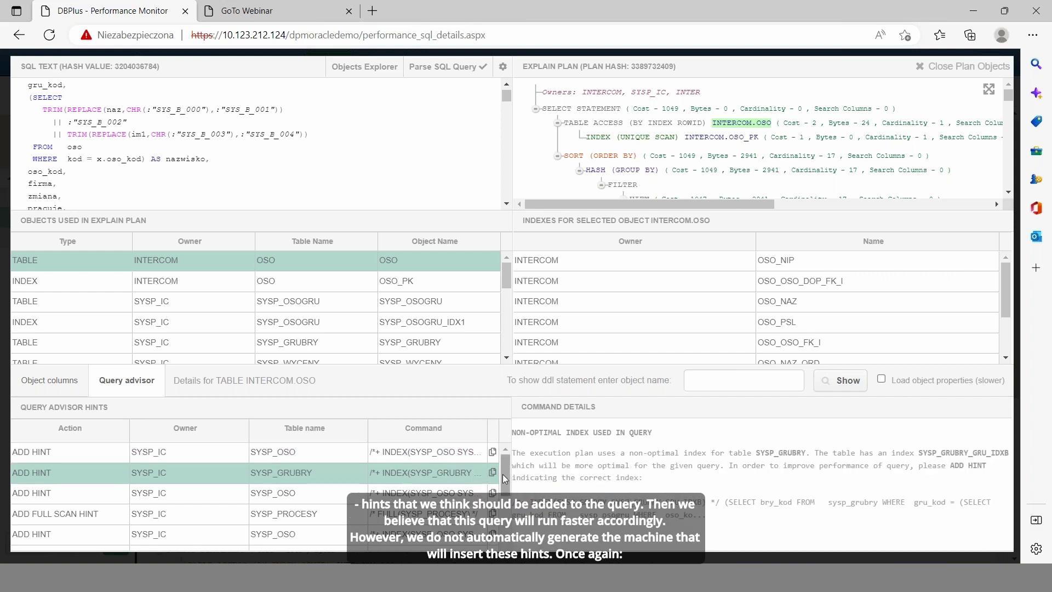
pyautogui.moveTo(506, 472); pyautogui.dragTo(504, 438)
pyautogui.click(964, 67)
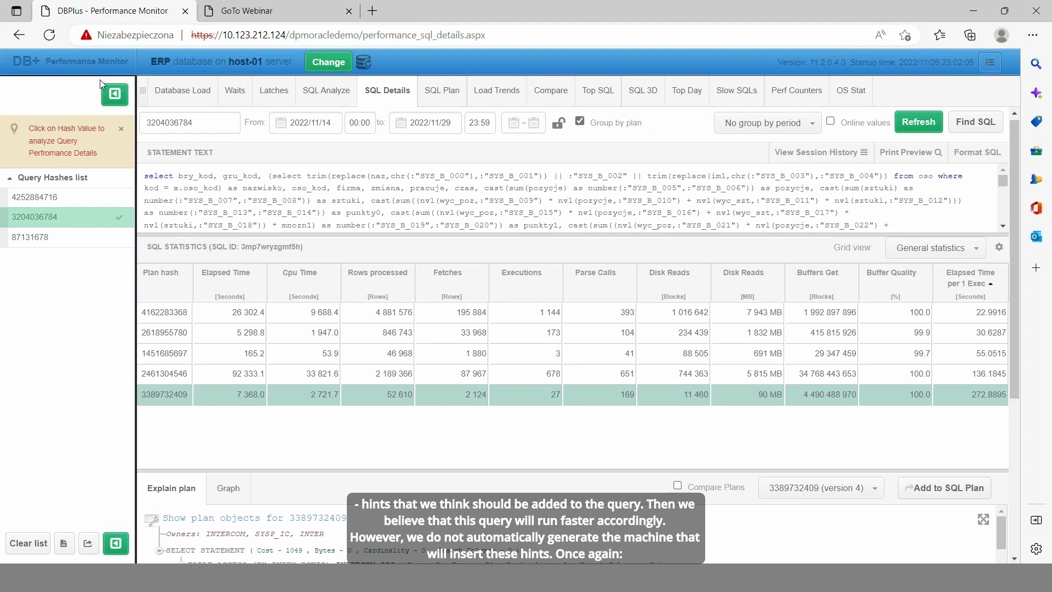
# Show the anomalies of 2022-11-25 in the Anomaly monitor and open the details of High locking due to sleeping session.
pyautogui.click(114, 97)
pyautogui.click(77, 178)
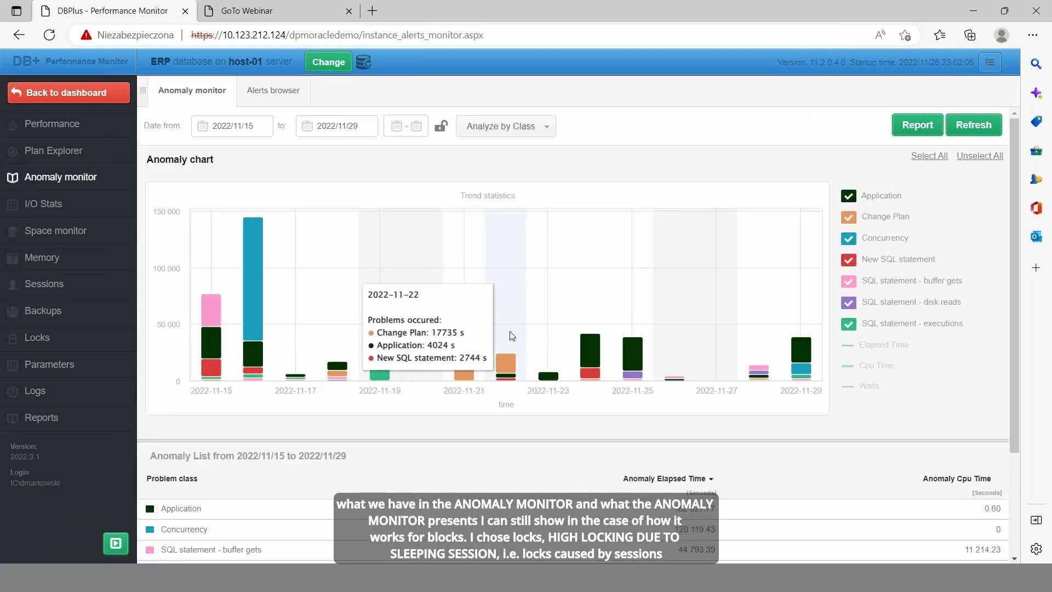
pyautogui.click(632, 355)
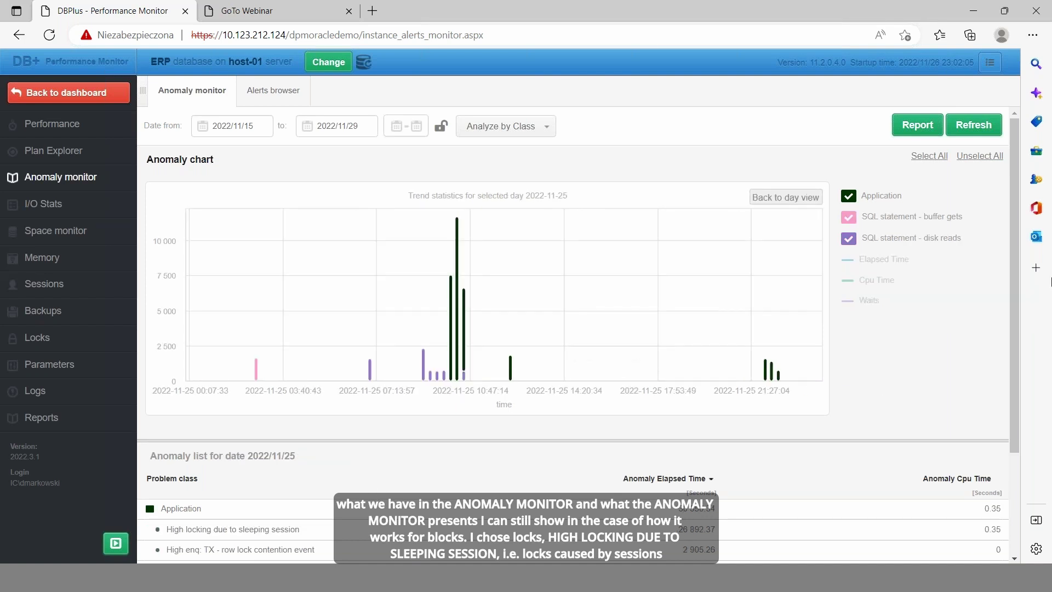
pyautogui.moveTo(1012, 248); pyautogui.dragTo(1020, 333)
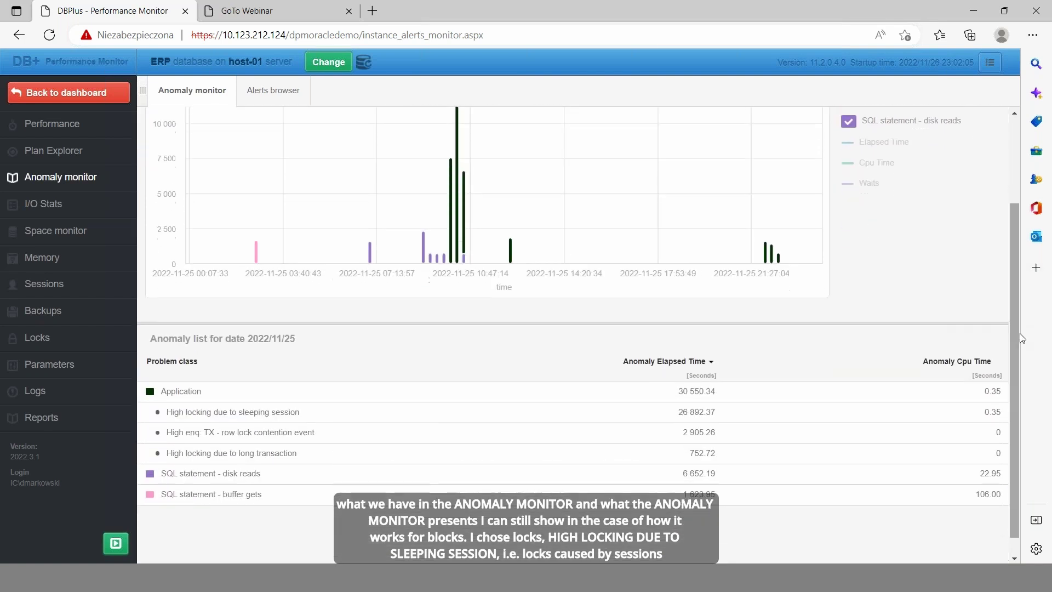
pyautogui.click(266, 415)
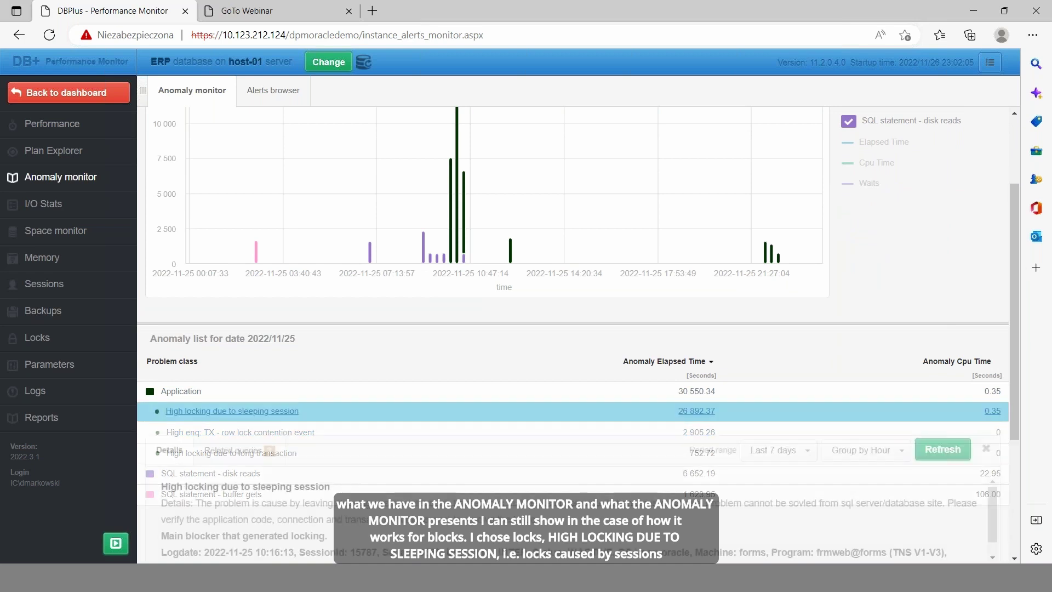
pyautogui.moveTo(1017, 278); pyautogui.dragTo(1007, 435)
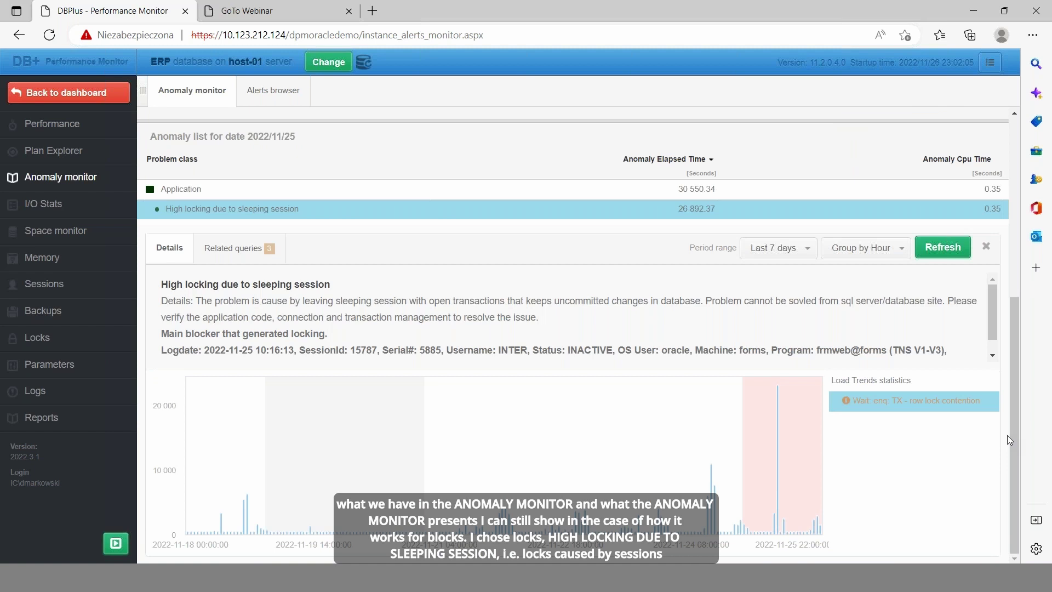
# Check the queries related to the sleeping session locking and highlight the main blocker's log date, session ID and serial number.
pyautogui.click(269, 252)
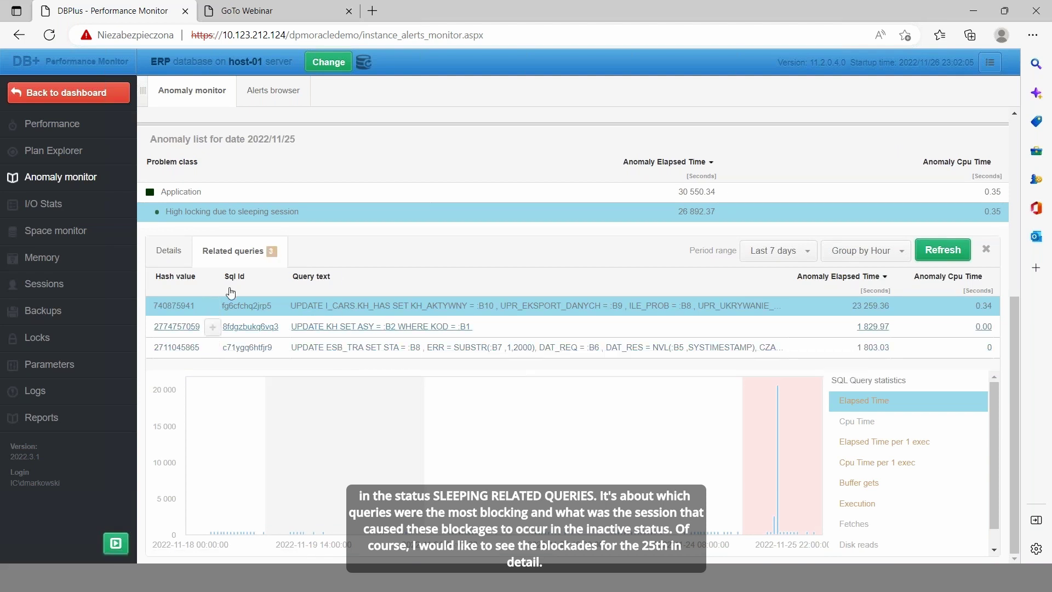
pyautogui.click(174, 251)
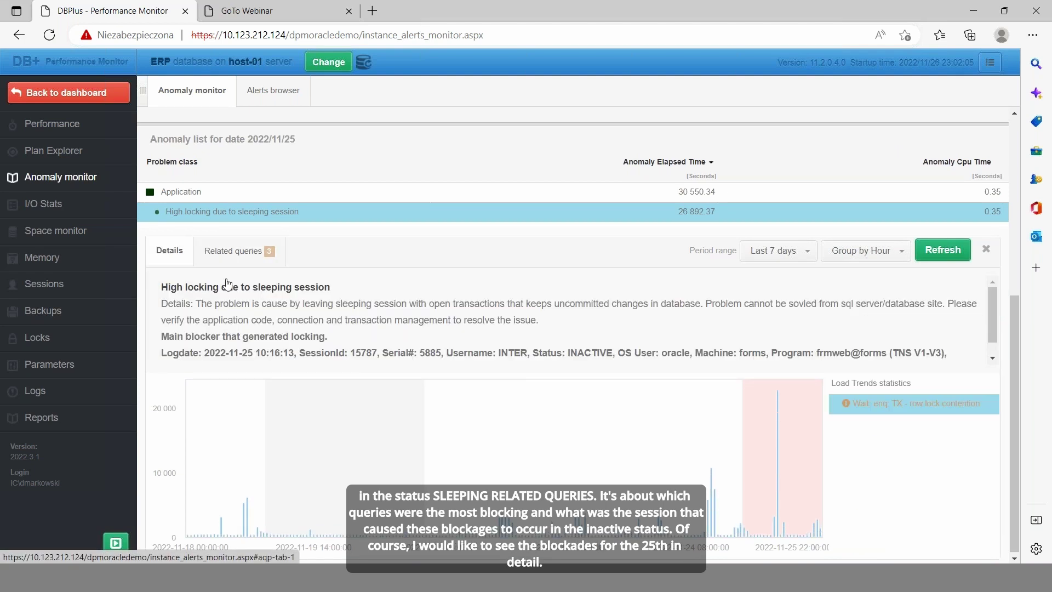
pyautogui.moveTo(204, 352); pyautogui.dragTo(474, 340)
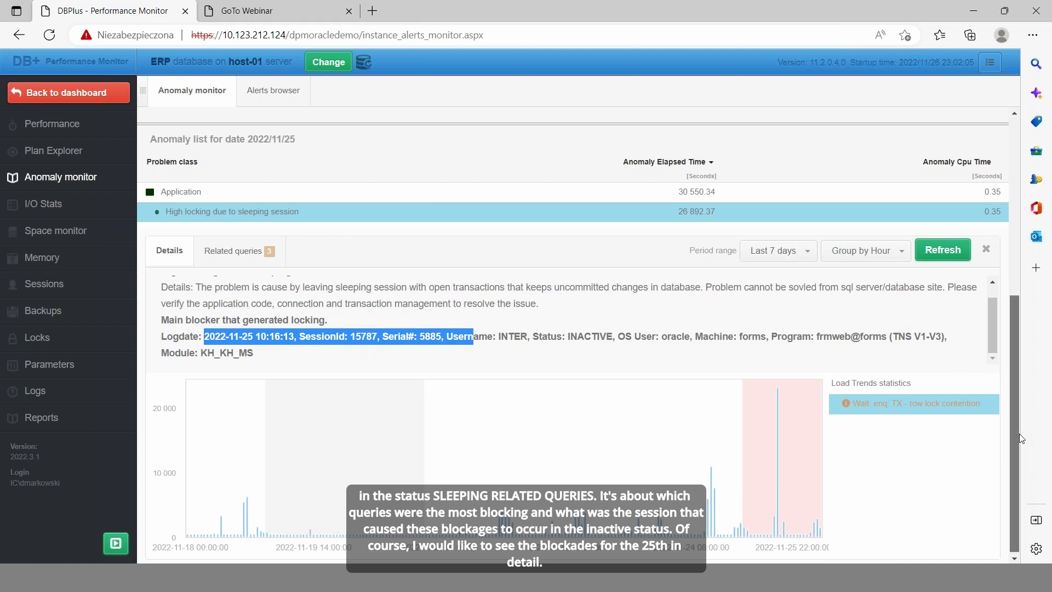
pyautogui.moveTo(1019, 433); pyautogui.dragTo(1030, 358)
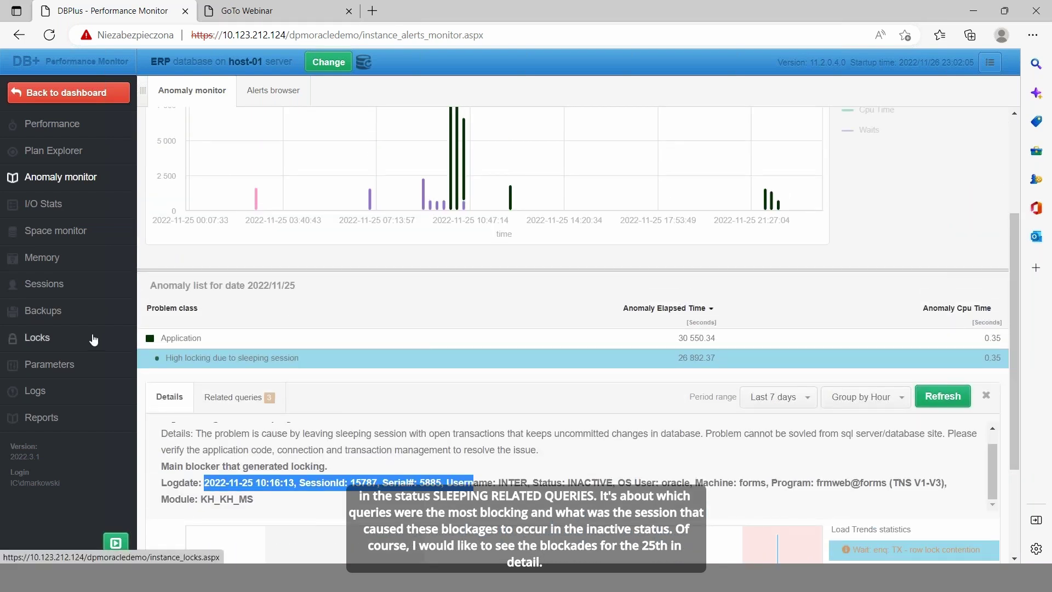
# Load the locks history for 2022/11/25 only.
pyautogui.click(50, 340)
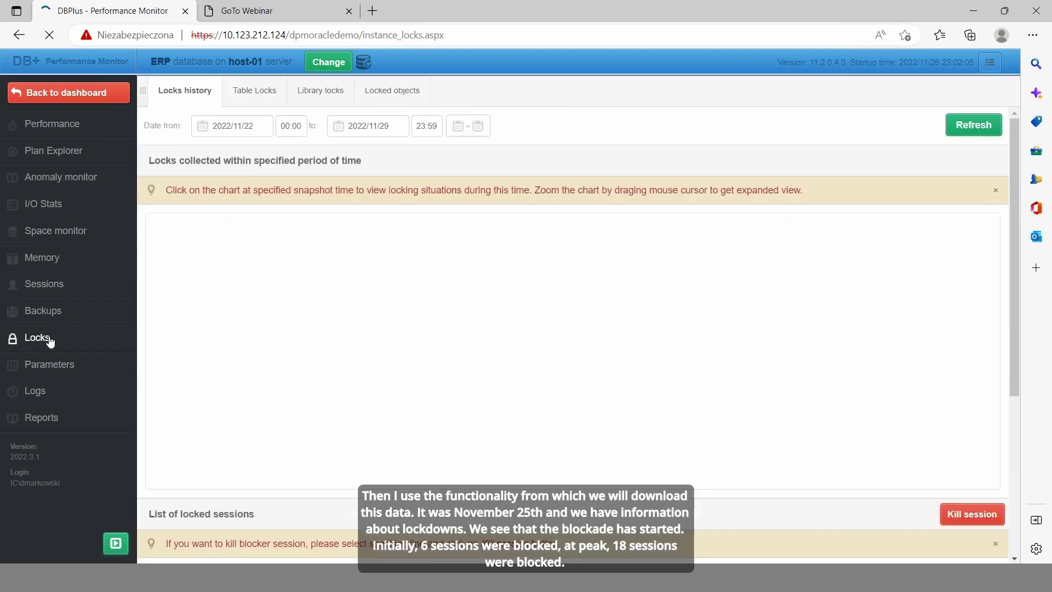
pyautogui.click(264, 127)
pyautogui.press('BackSpace')
pyautogui.write('5')
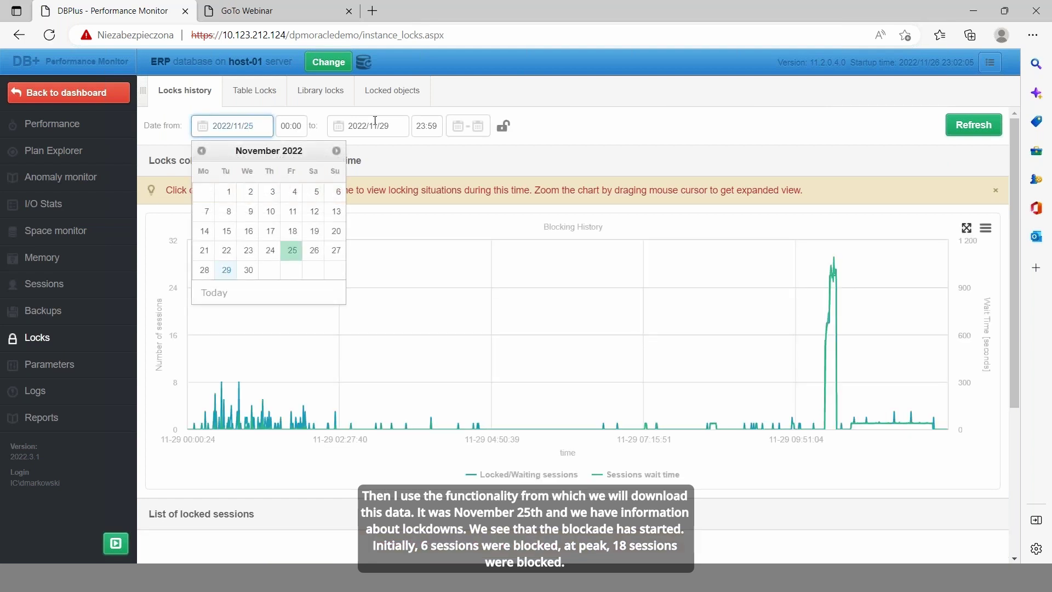
pyautogui.click(405, 128)
pyautogui.press('BackSpace')
pyautogui.write('5')
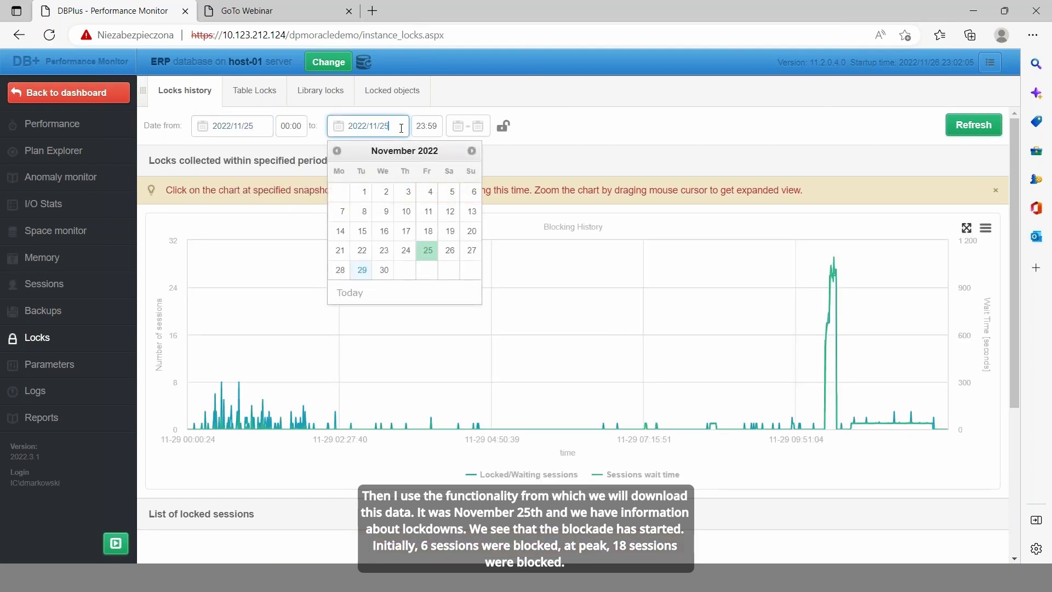
pyautogui.click(972, 126)
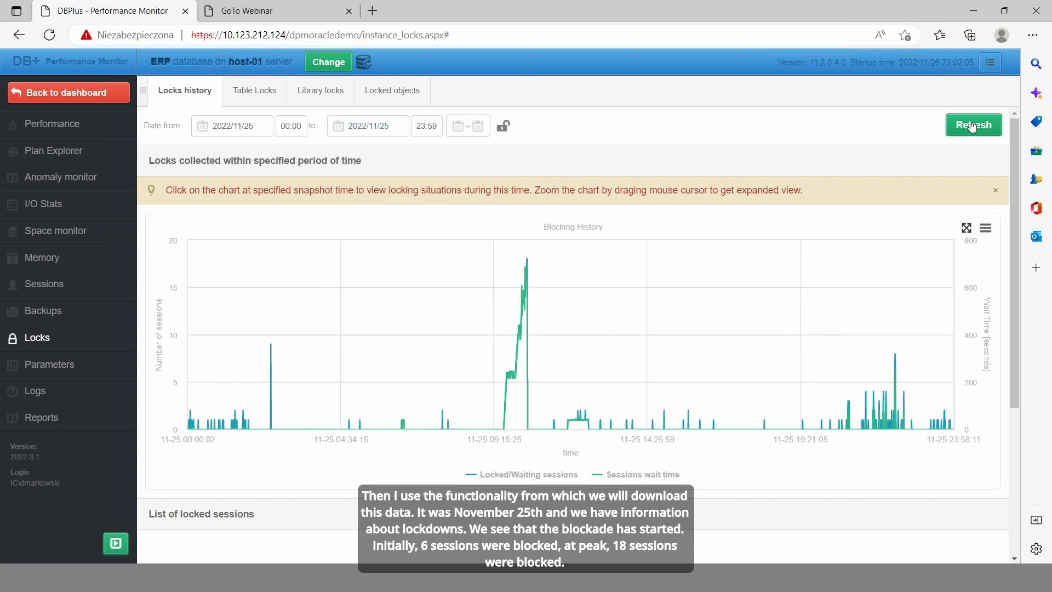
# Zoom the Blocking History chart in on the morning locking peak and list the locked sessions at the 09:42:14 snapshot.
pyautogui.moveTo(405, 356); pyautogui.dragTo(648, 356)
pyautogui.moveTo(354, 359); pyautogui.dragTo(727, 377)
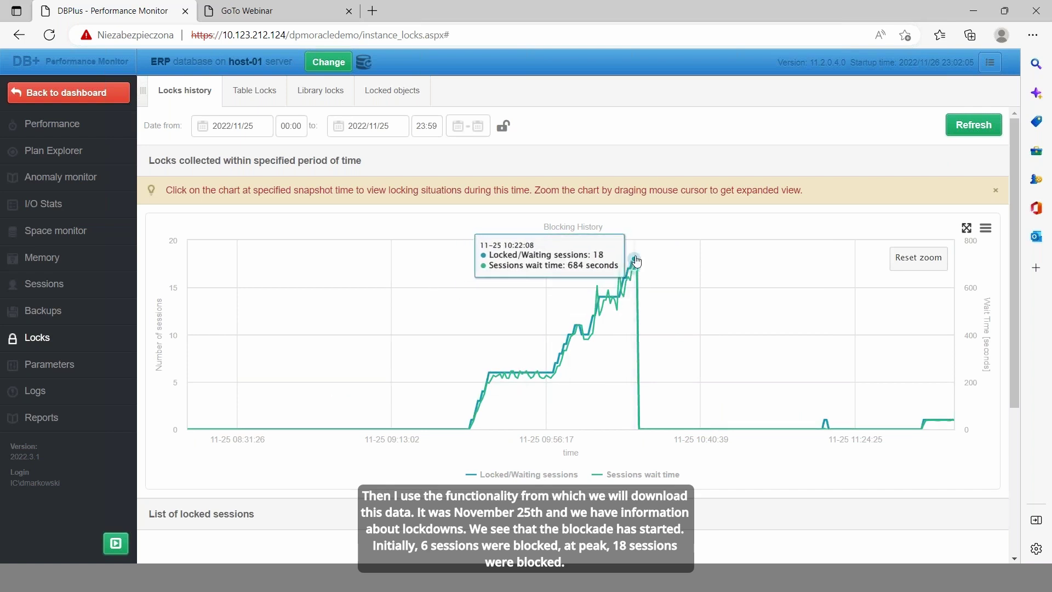
pyautogui.click(497, 374)
pyautogui.scroll(-4, 497, 374)
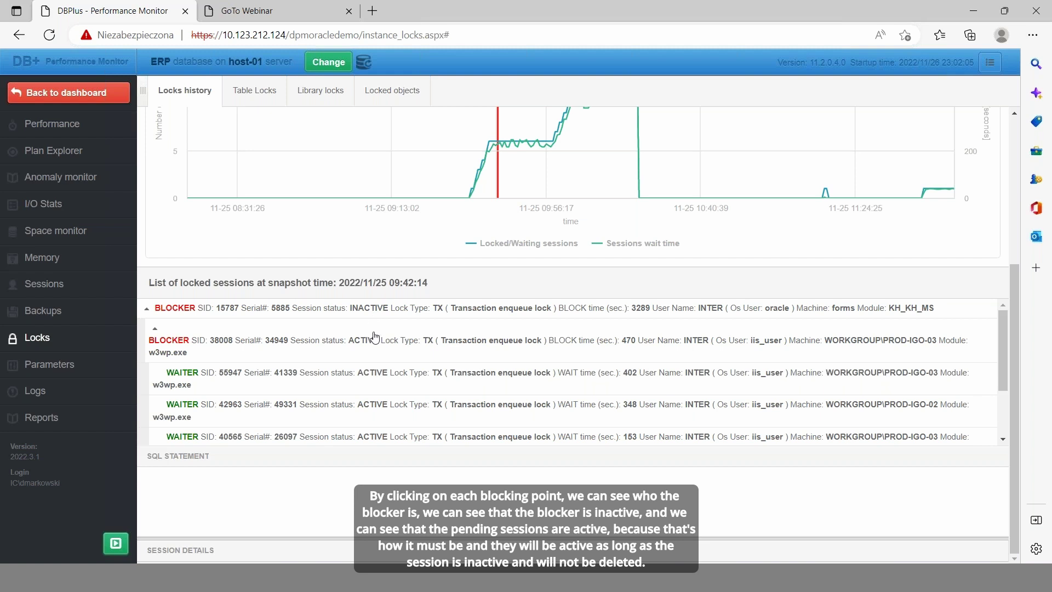
# Inspect the SQL statements and lock details of waiter sessions 55947, 42963 and 40565, and return to the Anomaly monitor.
pyautogui.click(369, 378)
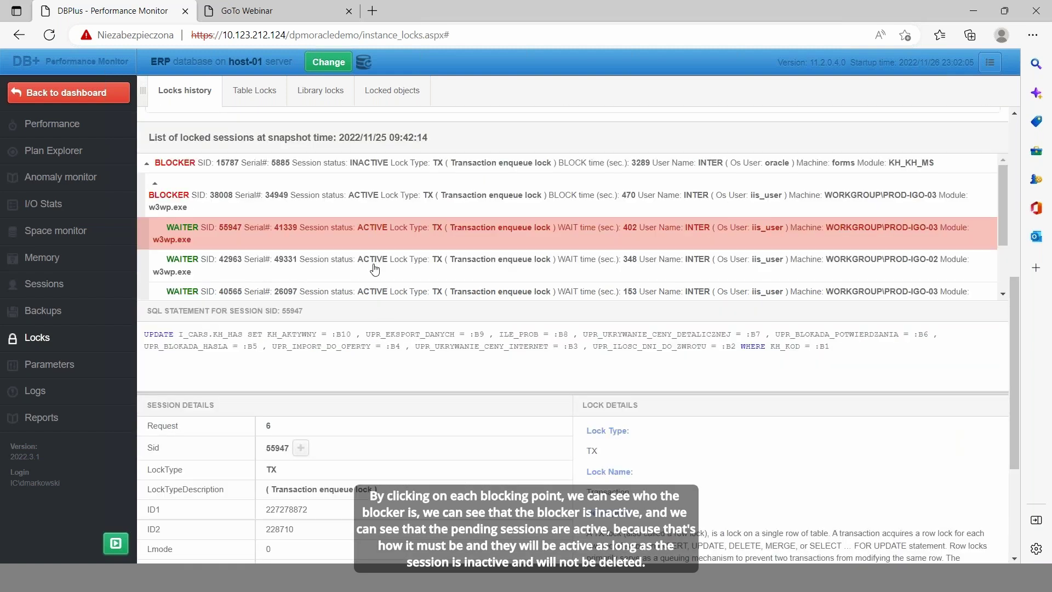
pyautogui.click(374, 261)
pyautogui.click(379, 294)
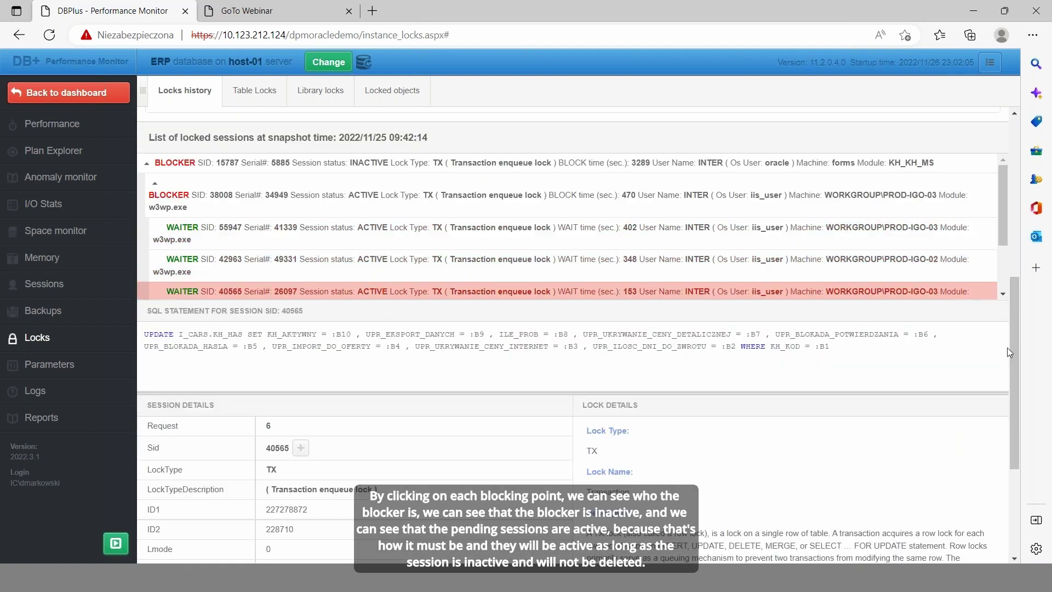
pyautogui.moveTo(1015, 334); pyautogui.dragTo(1004, 164)
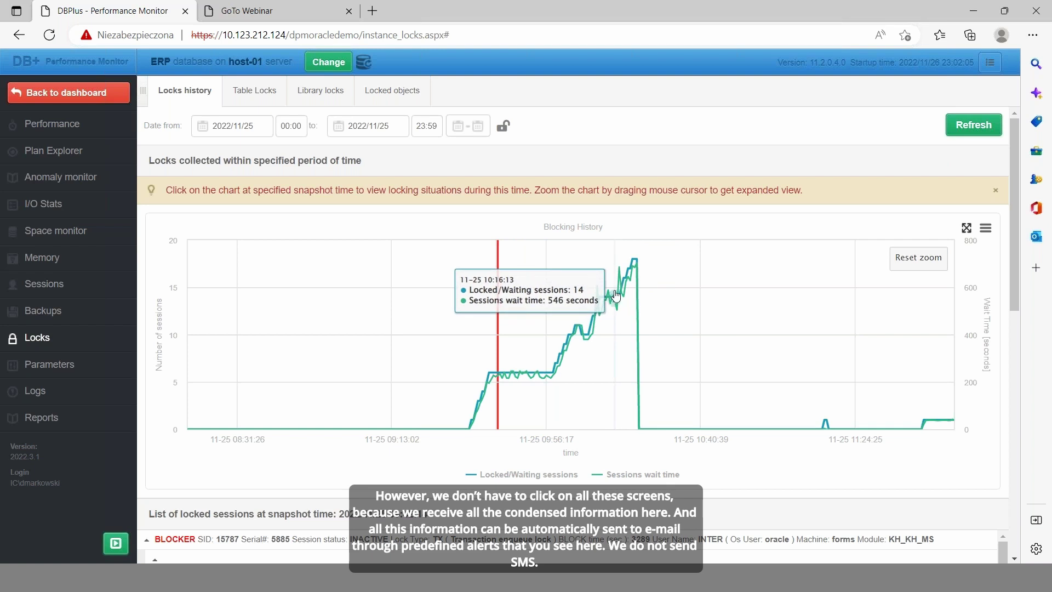
pyautogui.click(61, 177)
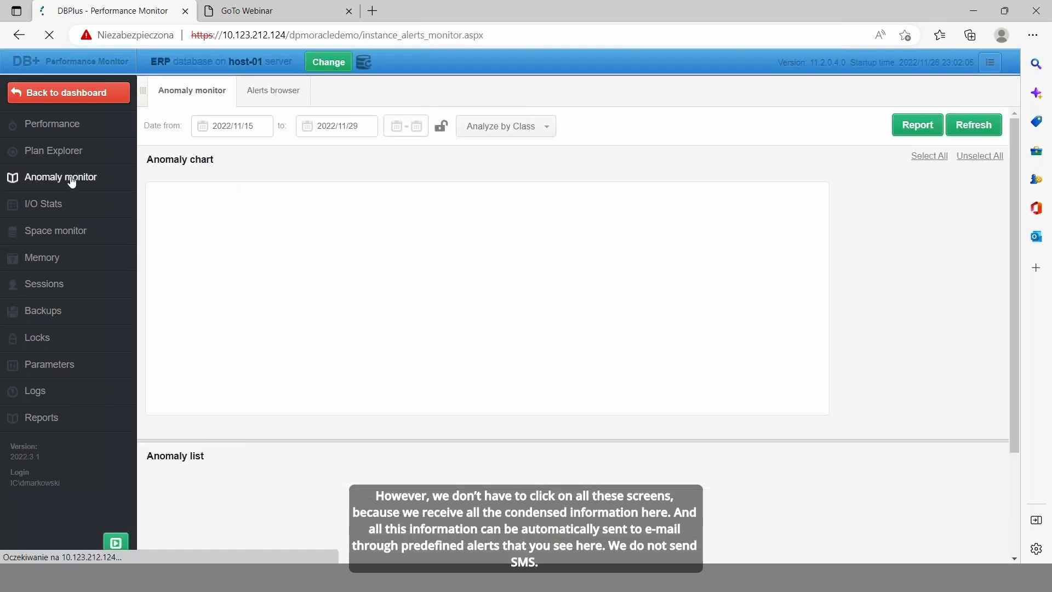
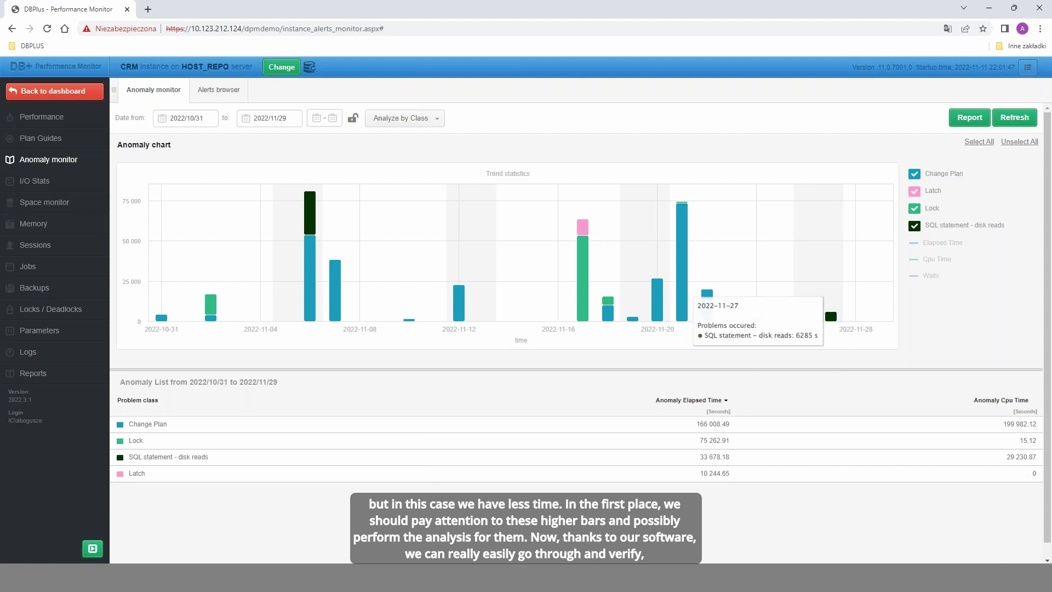
# For the CRM instance, show the Change Plan anomalies of 2022-11-21 and open the details of query 0x52B983DAF489A3E2.
pyautogui.moveTo(681, 251)
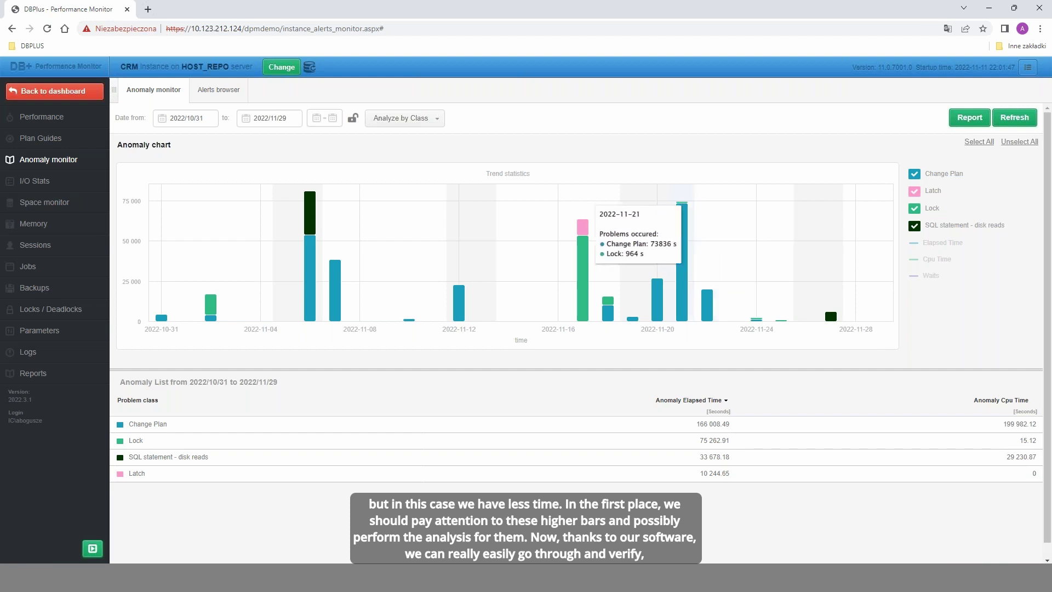
pyautogui.click(681, 245)
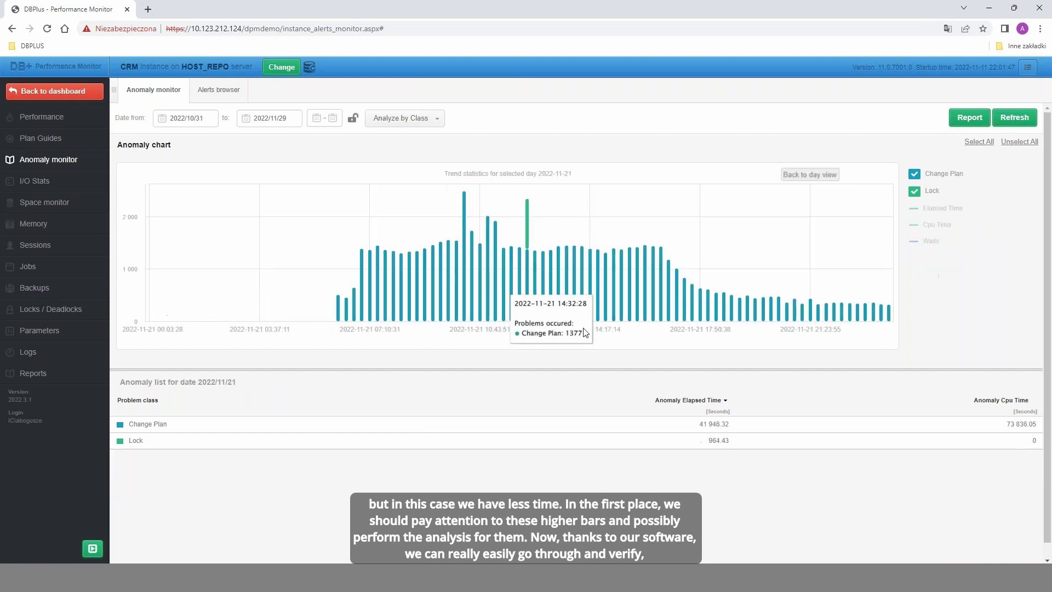
pyautogui.click(216, 425)
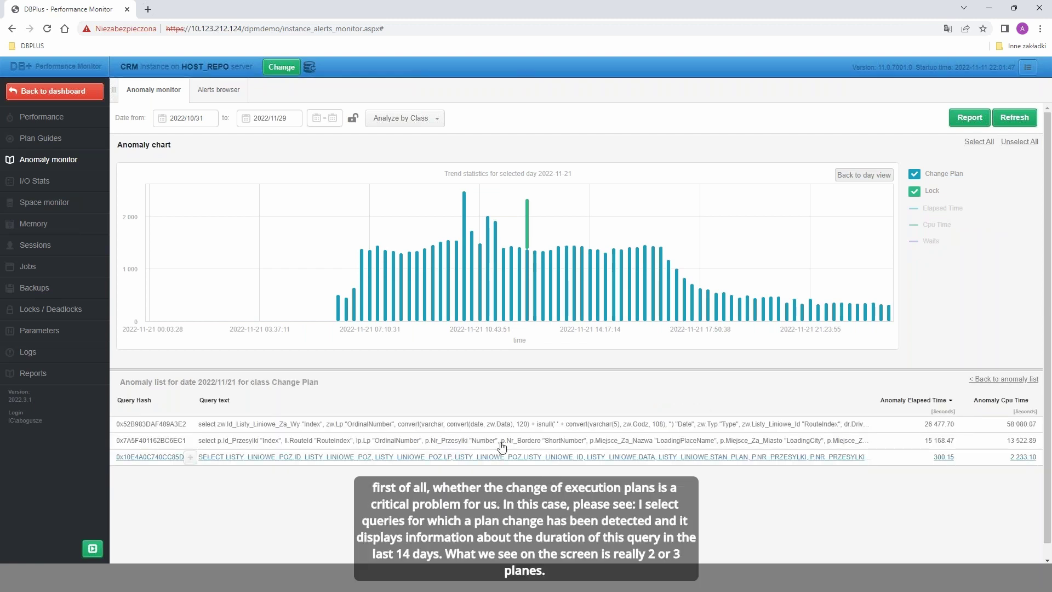
pyautogui.click(359, 432)
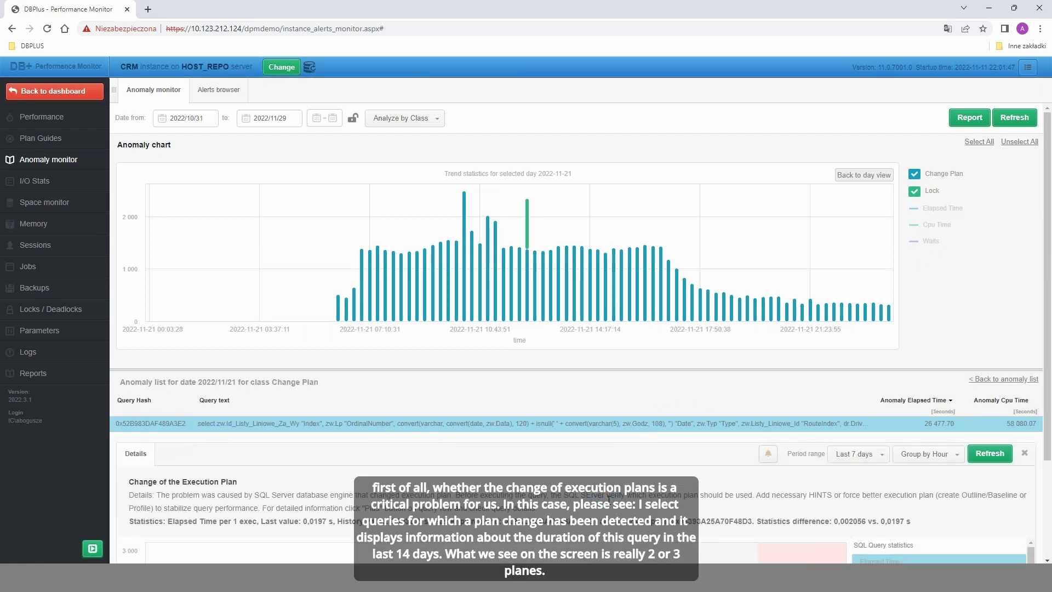
pyautogui.scroll(-2, 595, 448)
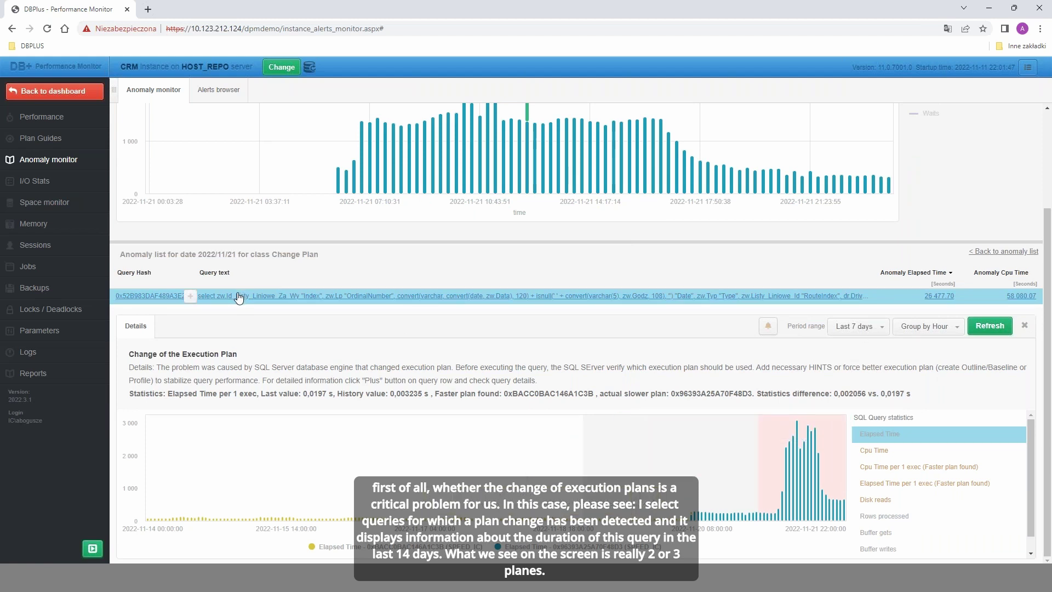
# Set the period range of the query's elapsed time chart to Last 14 days and reload it.
pyautogui.click(865, 328)
pyautogui.click(867, 350)
pyautogui.click(990, 325)
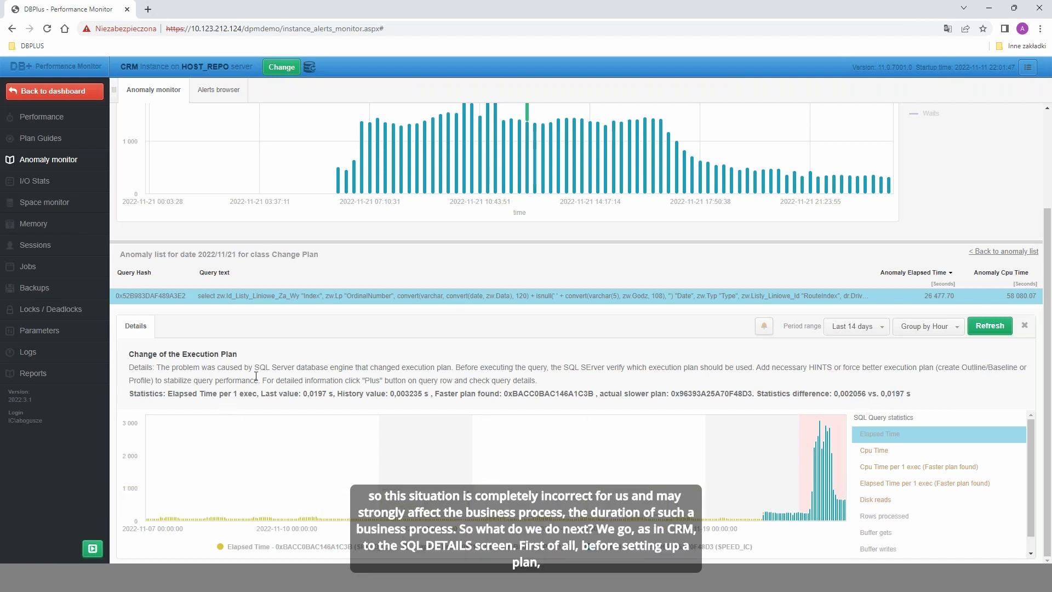
# Open the SQL details of query 0x52B983DAF489A3E2 and reload its plan statistics with No group by period.
pyautogui.moveTo(190, 303)
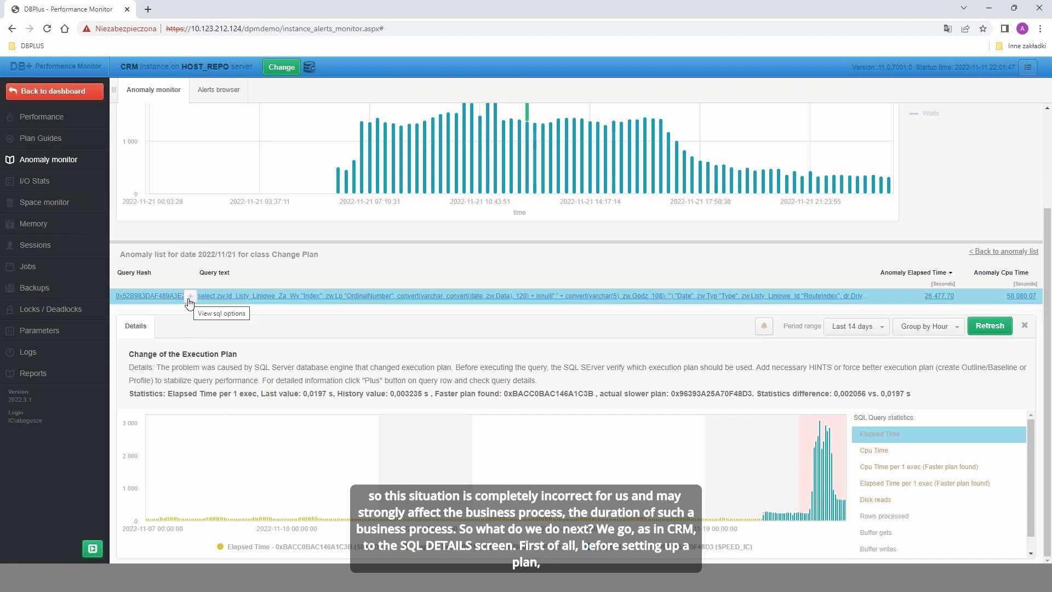
pyautogui.click(189, 299)
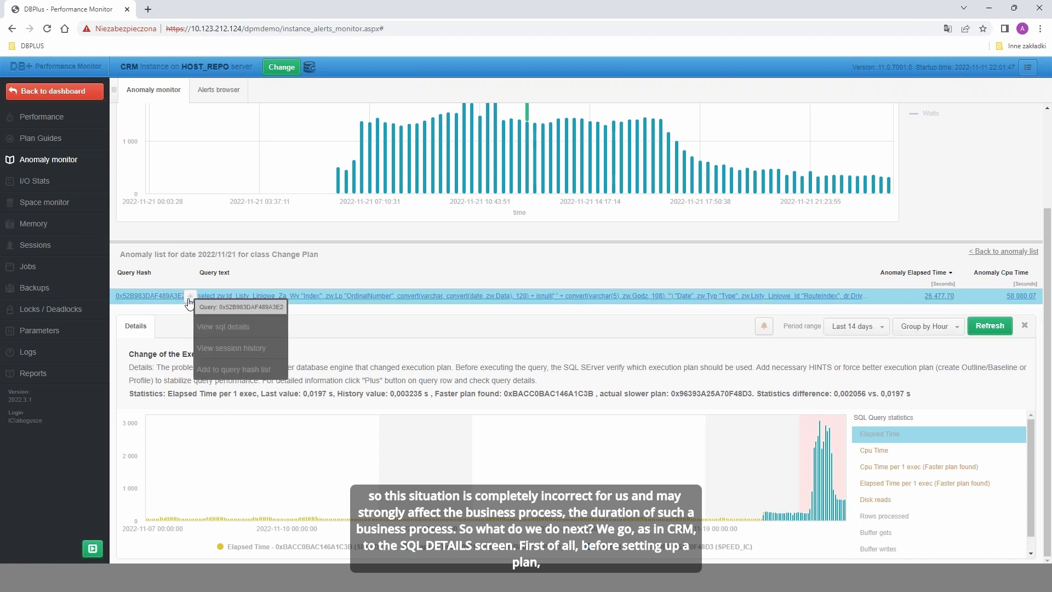
pyautogui.click(209, 328)
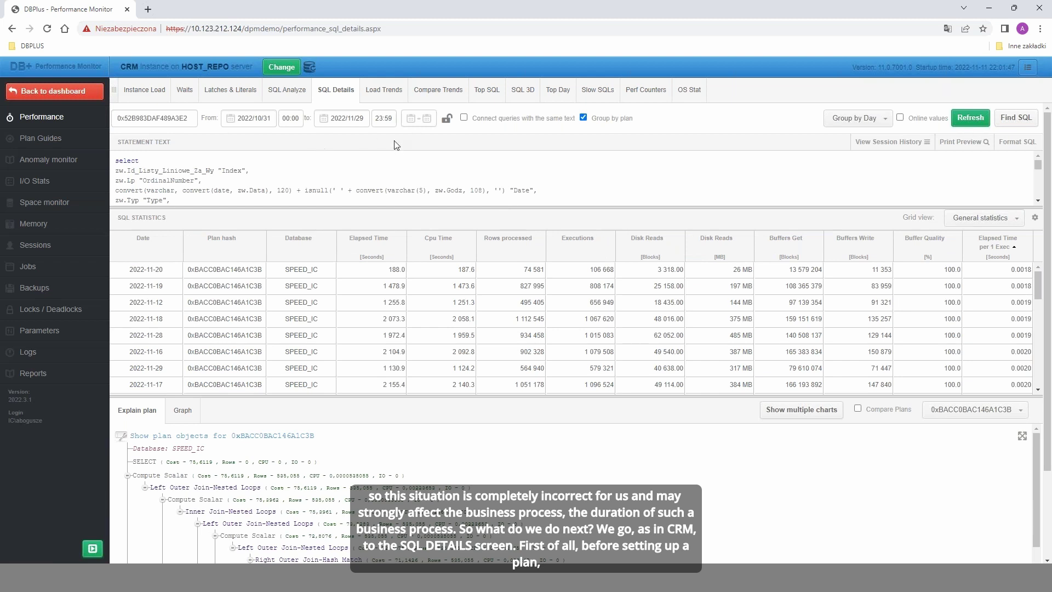
pyautogui.click(861, 118)
pyautogui.click(861, 132)
pyautogui.click(970, 118)
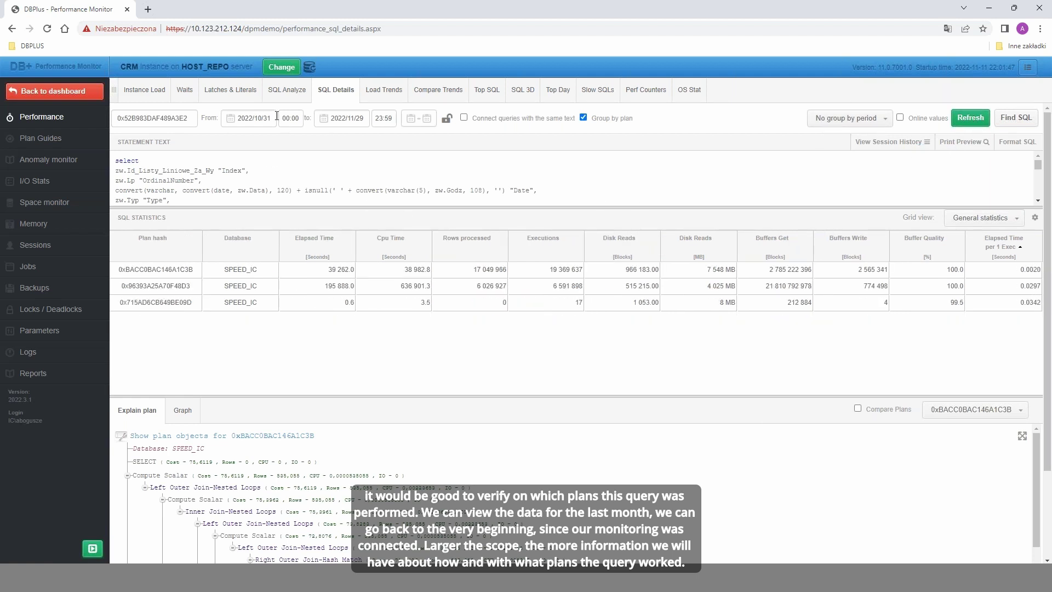
# Sort the plan statistics by descending elapsed time per execution and show the explain plan of plan hash 0x96393A25A70F48D3.
pyautogui.click(255, 118)
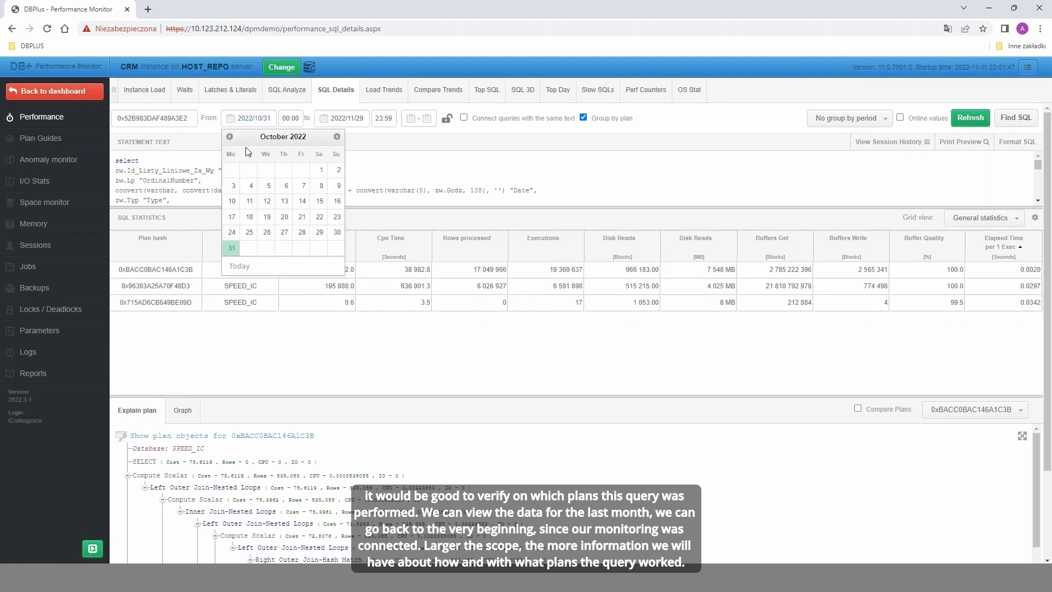
pyautogui.click(513, 171)
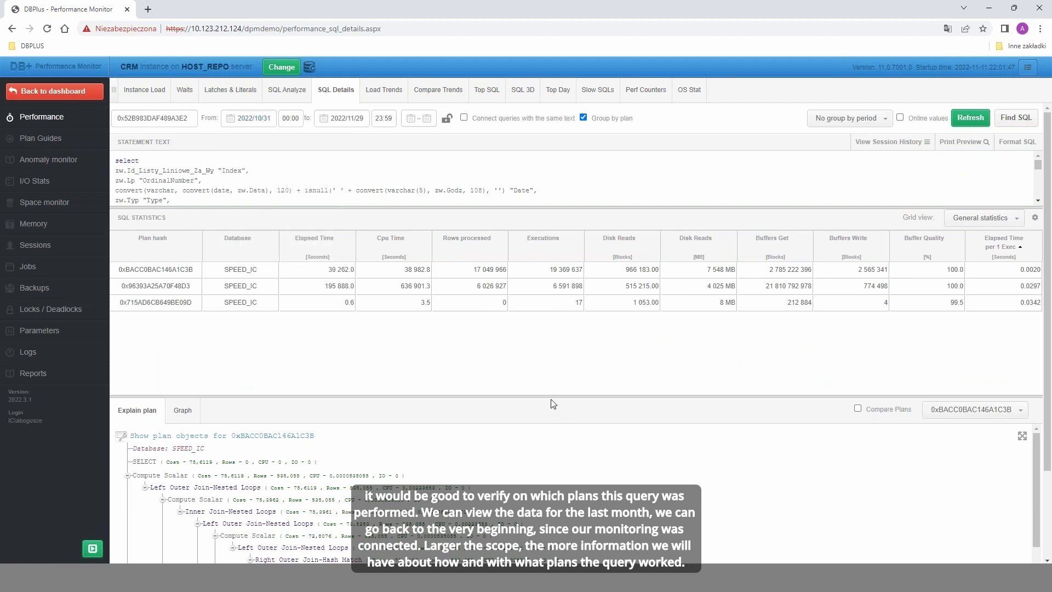
pyautogui.moveTo(552, 396); pyautogui.dragTo(550, 382)
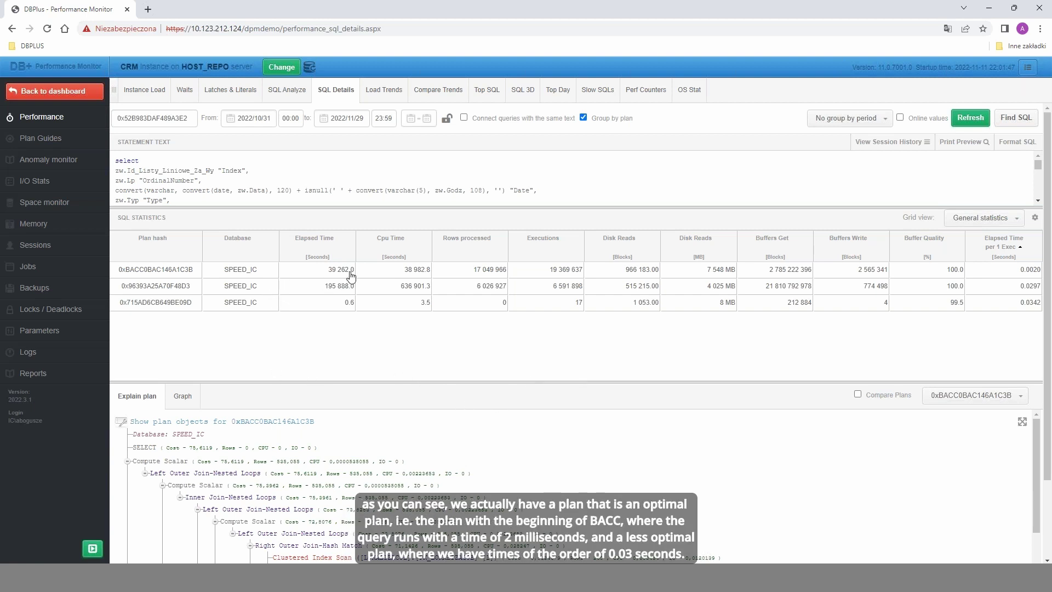
pyautogui.click(1013, 255)
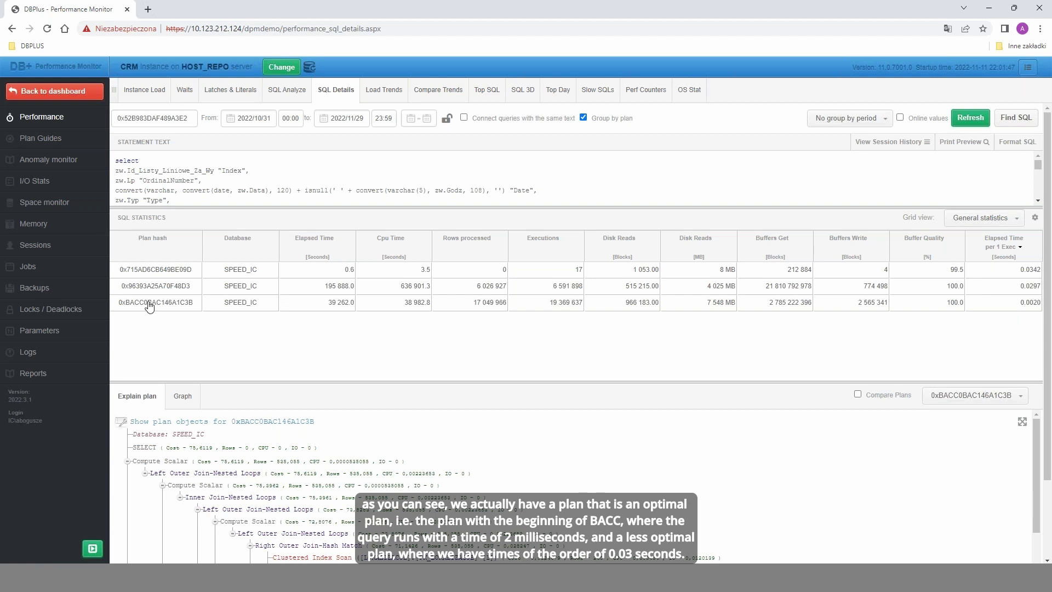
pyautogui.click(1008, 306)
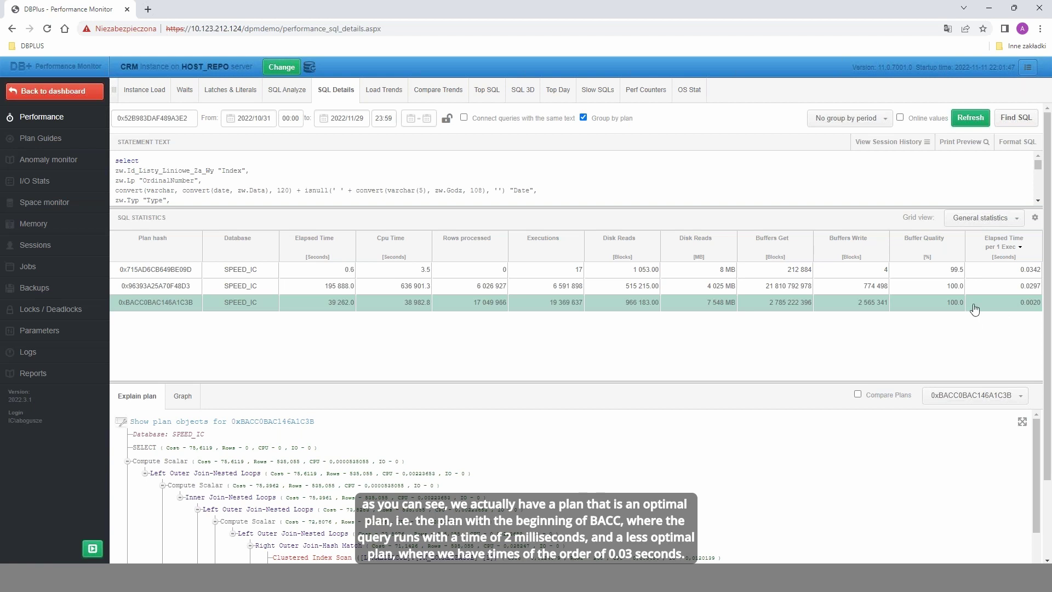
pyautogui.click(1001, 287)
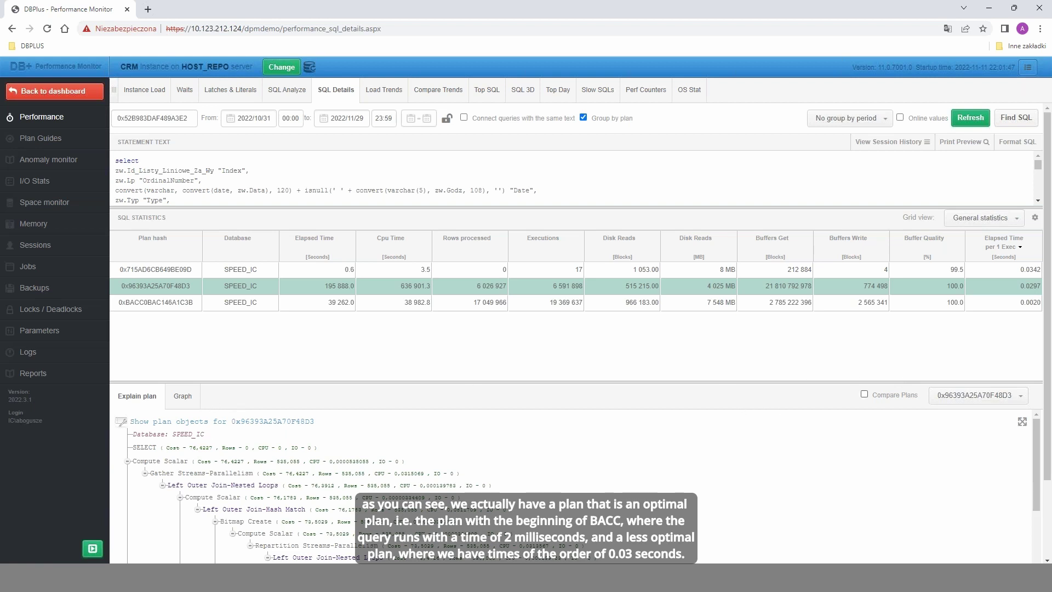
# Compare the explain plan of 0xBACC0BAC146A1C3B with that of 0x96393A25A70F48D3 side by side, enlarging the plan area.
pyautogui.click(893, 395)
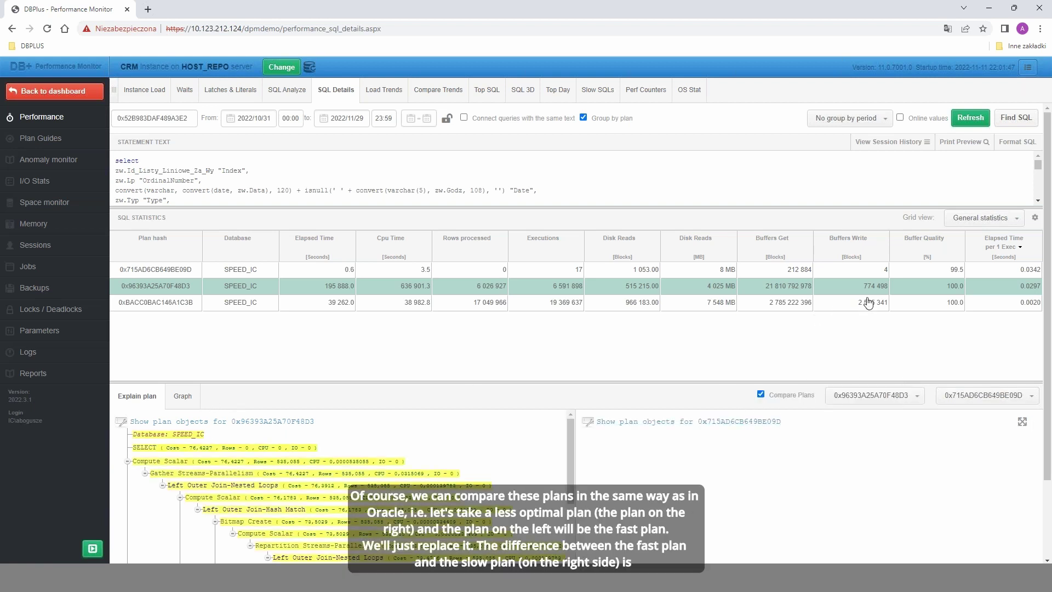
pyautogui.click(979, 397)
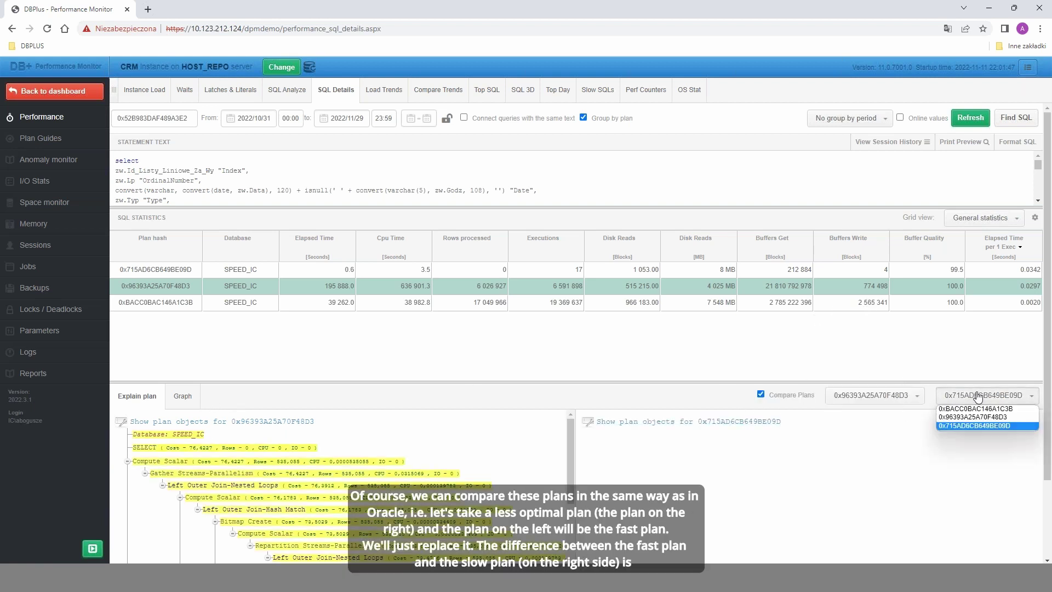
pyautogui.click(980, 420)
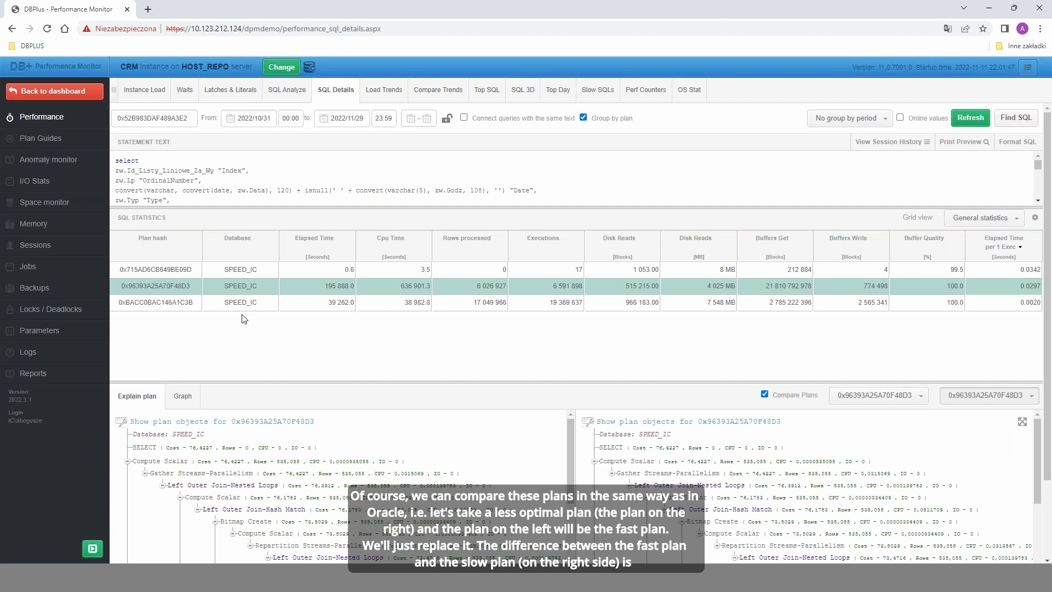
pyautogui.click(122, 424)
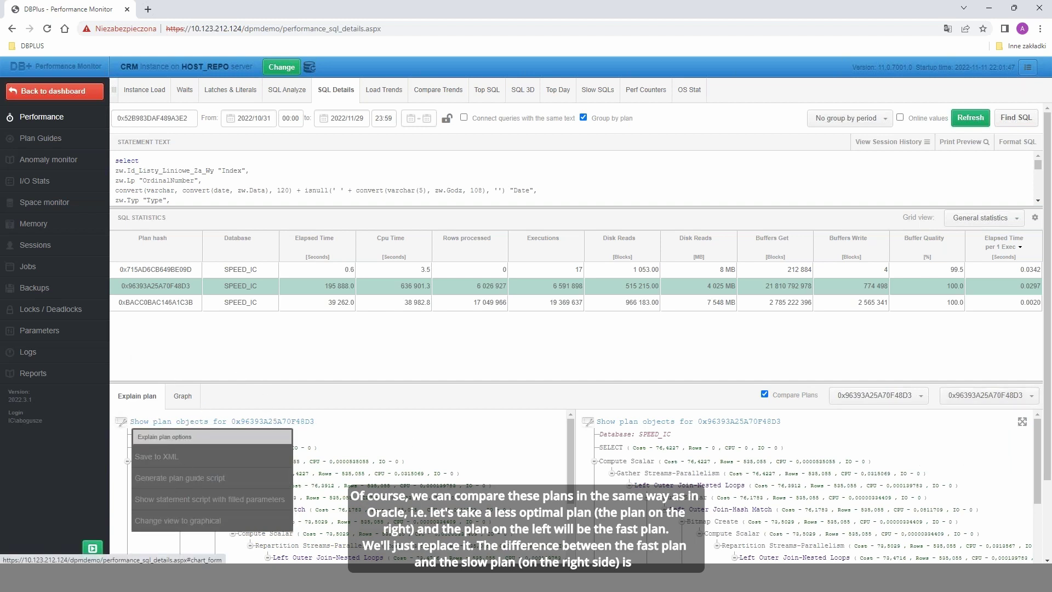
pyautogui.click(171, 306)
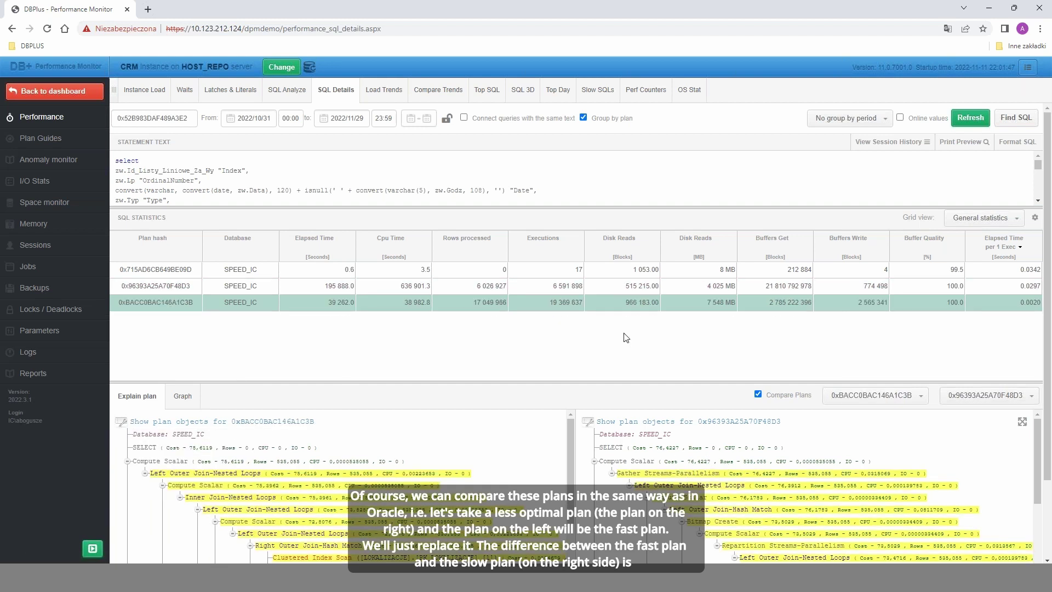
pyautogui.moveTo(600, 387); pyautogui.dragTo(606, 324)
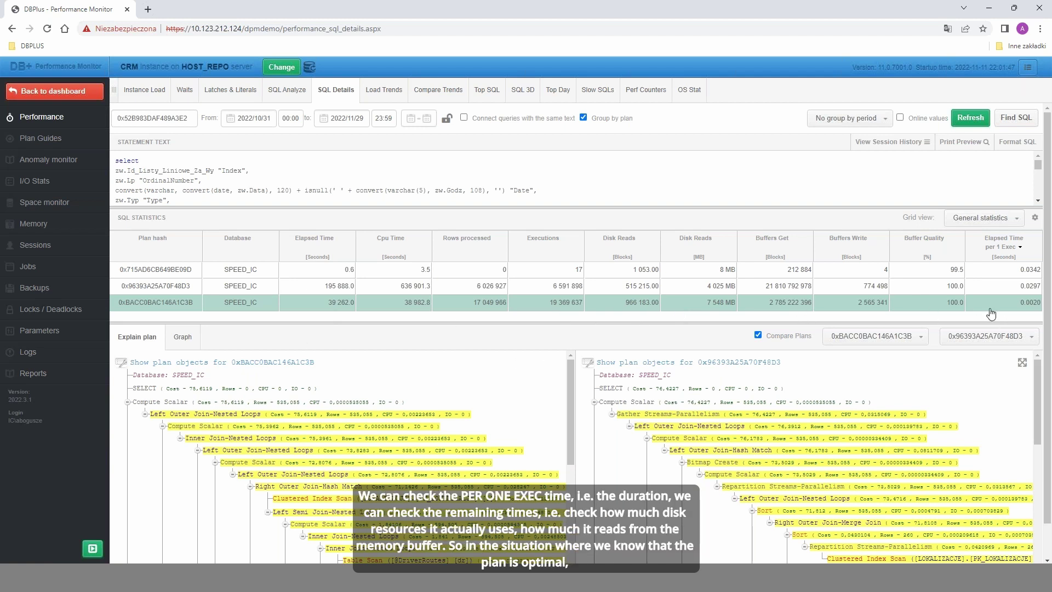
# Change the SQL statistics grid view to Statistics per 1 exec and enlarge the grid to fit all plans.
pyautogui.click(996, 220)
pyautogui.click(977, 239)
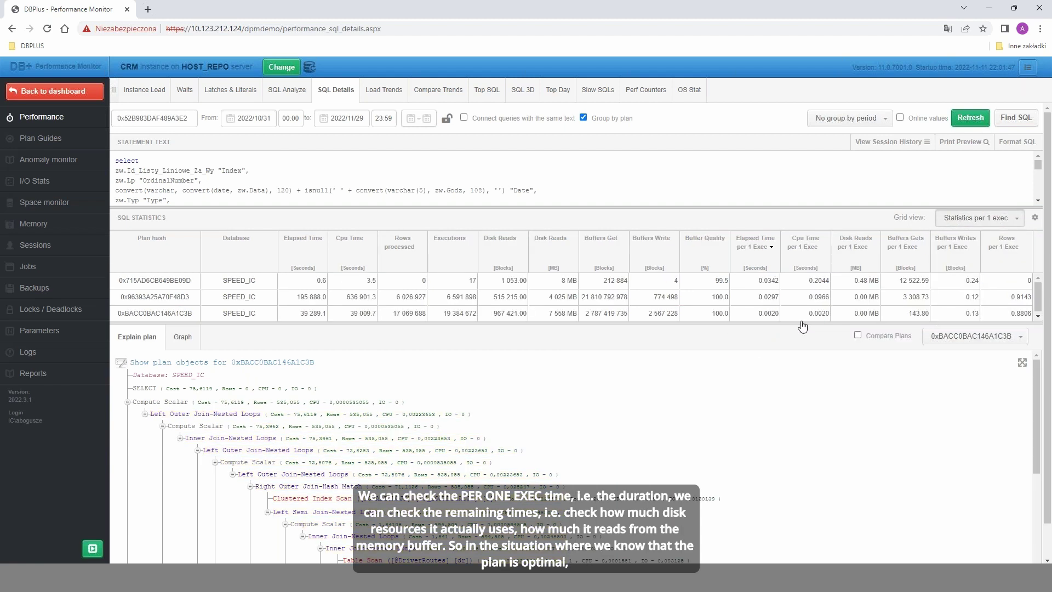
pyautogui.moveTo(801, 322); pyautogui.dragTo(802, 342)
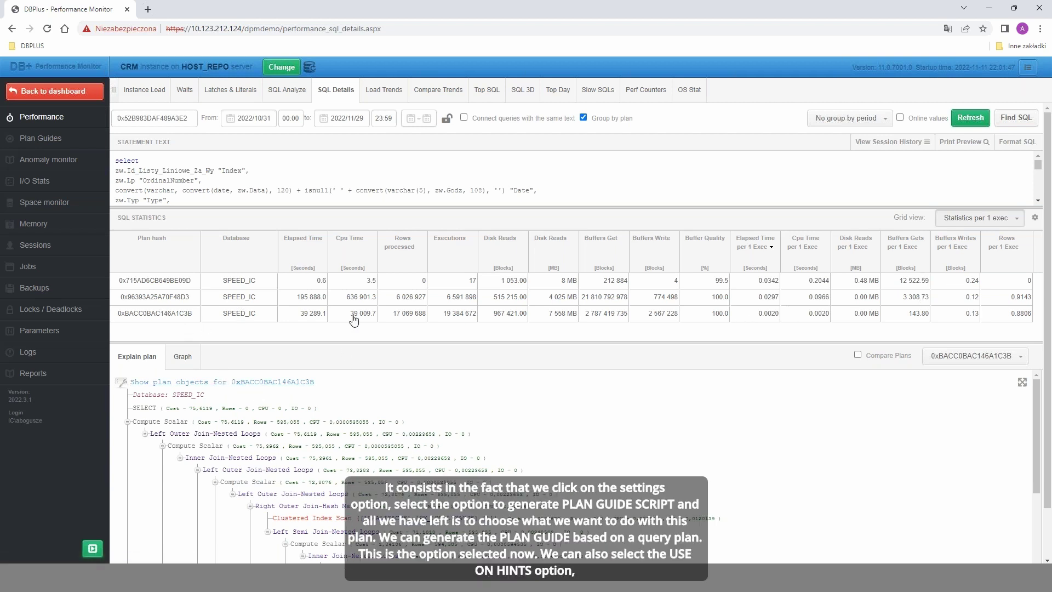
# Open the plan guide generator for plan hash 0xBACC0BAC146A1C3B.
pyautogui.click(158, 315)
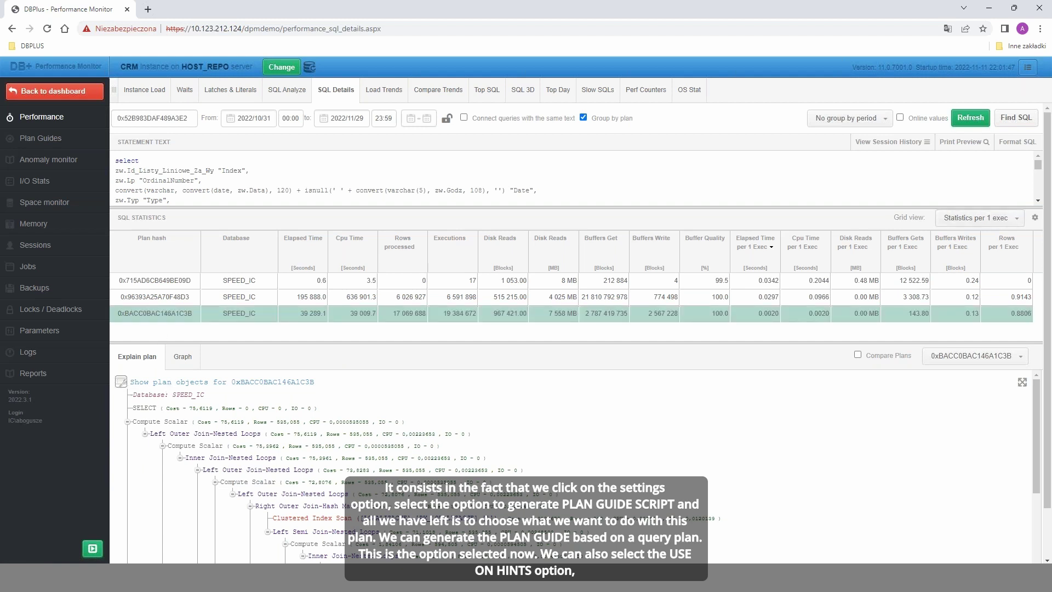
pyautogui.click(121, 386)
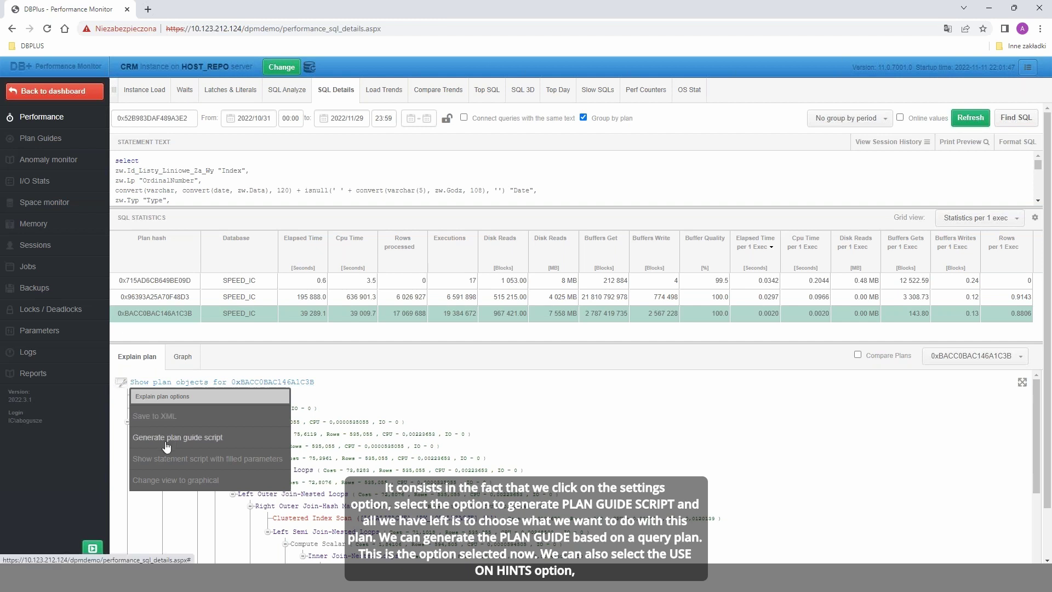
pyautogui.click(196, 448)
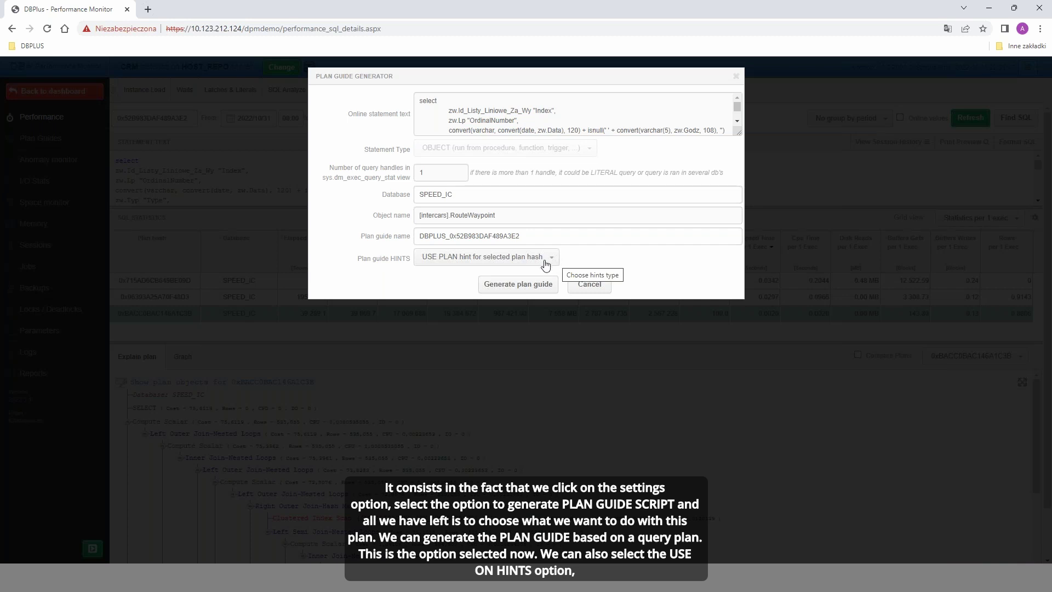
# Try Use own hints as the plan guide's hint type, and restore USE PLAN hint for selected plan hash.
pyautogui.click(515, 257)
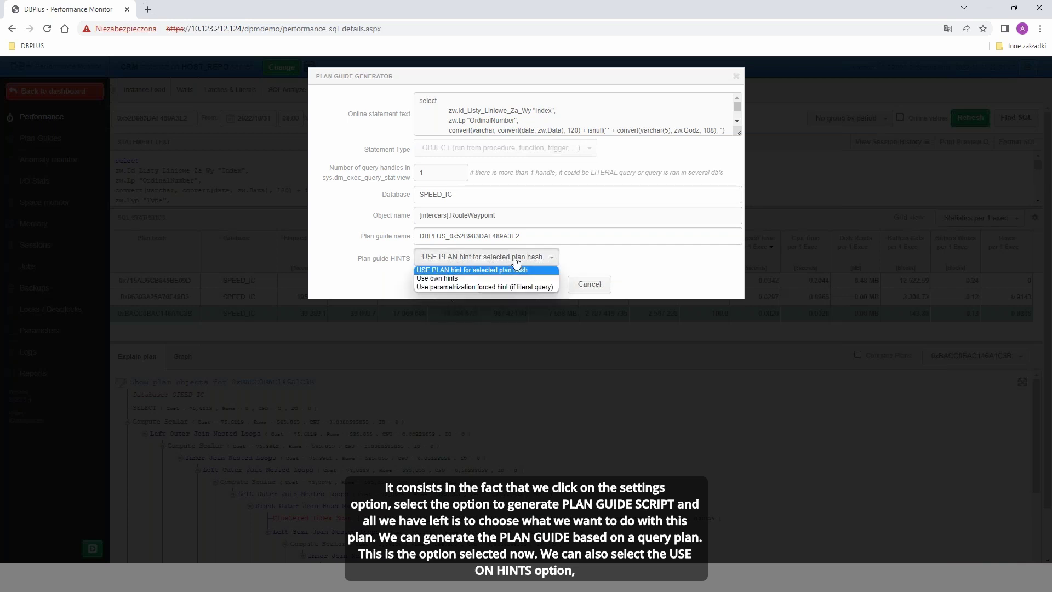
pyautogui.click(493, 279)
pyautogui.click(472, 286)
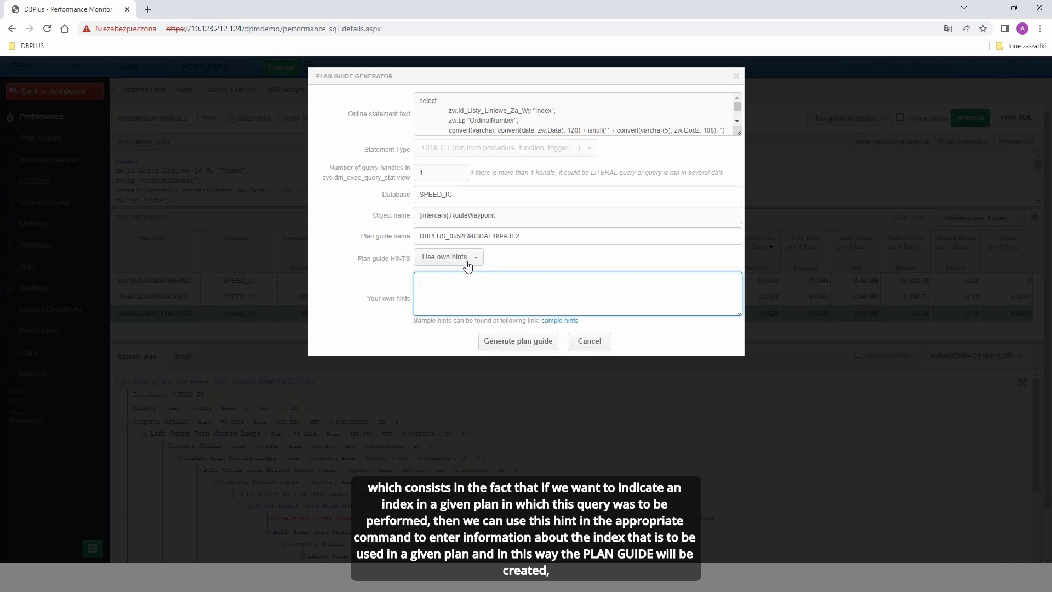
pyautogui.click(474, 263)
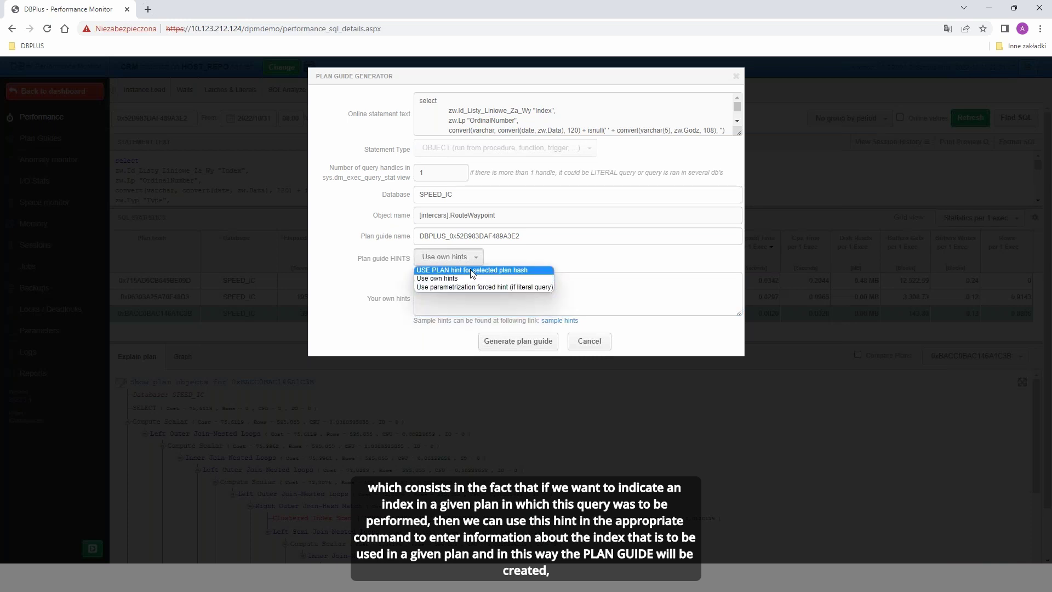
pyautogui.click(472, 271)
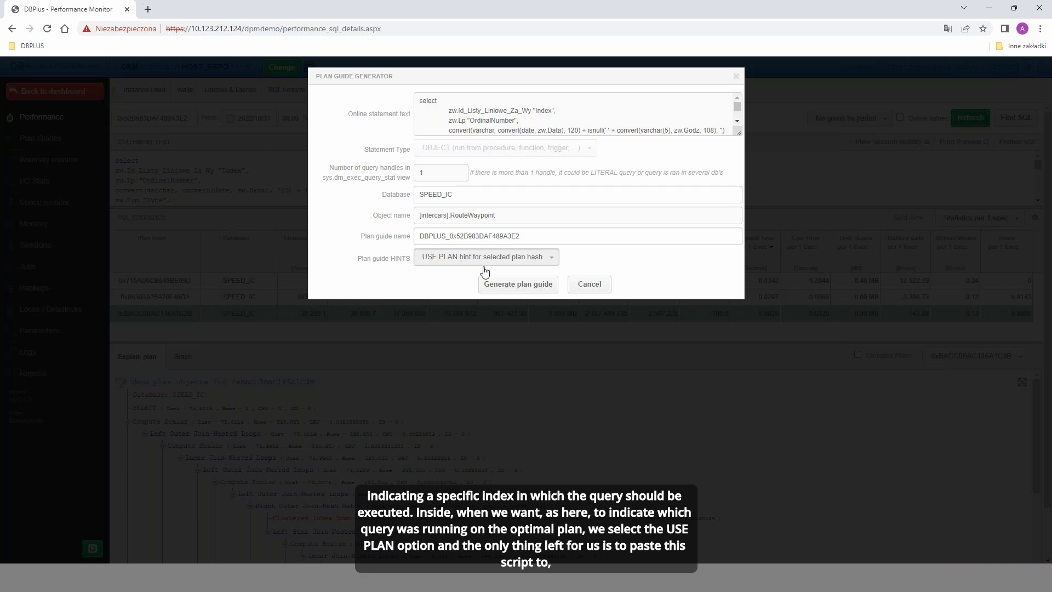
# Generate the plan guide script for DBPLUS_0x52B983DAF489A3E2, select its entire text, and leave the generator.
pyautogui.click(494, 289)
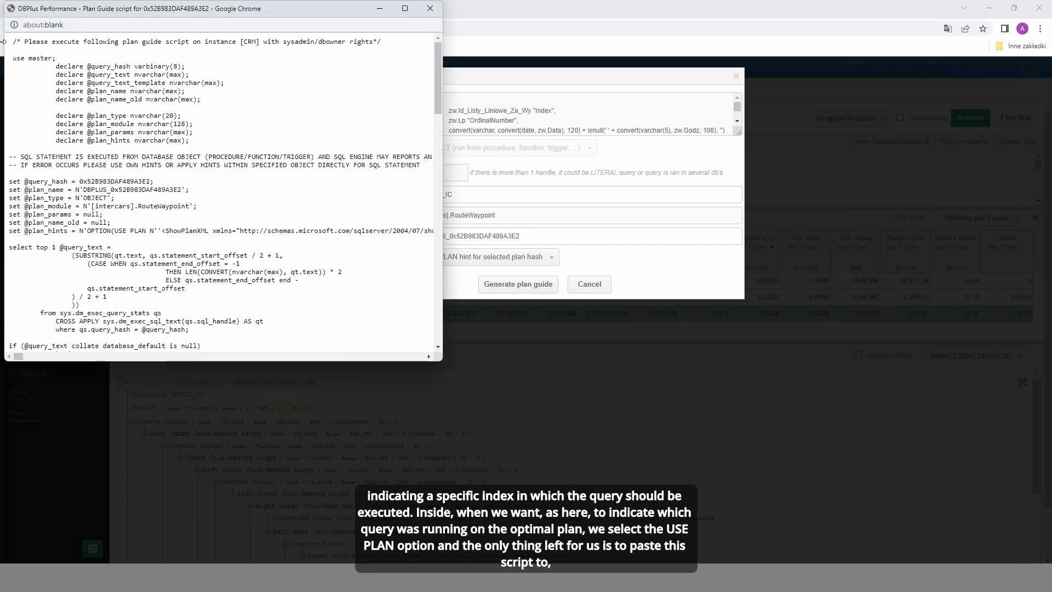
pyautogui.moveTo(12, 42); pyautogui.dragTo(310, 351)
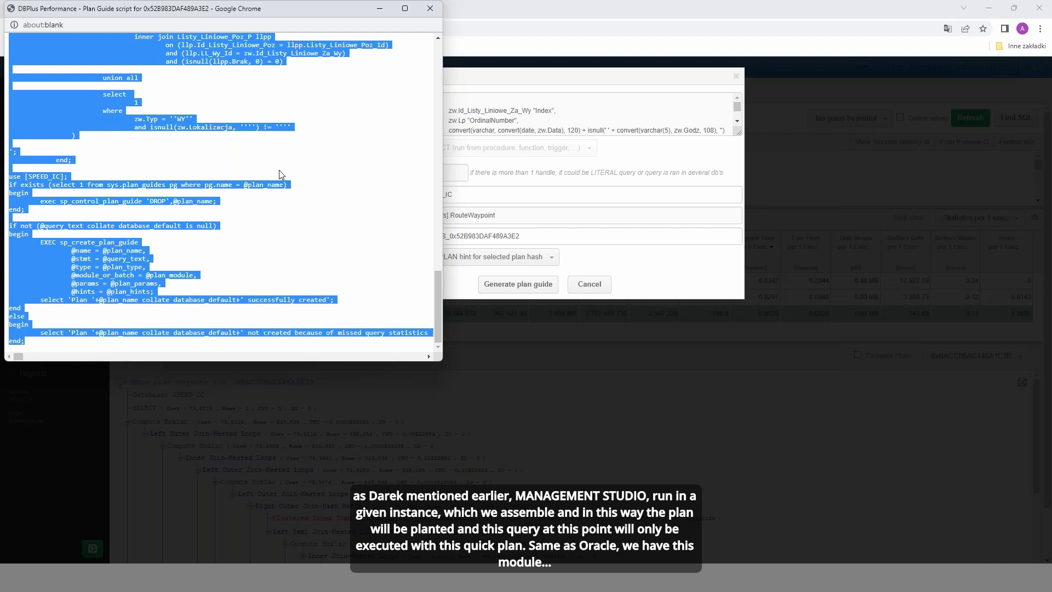
pyautogui.click(587, 285)
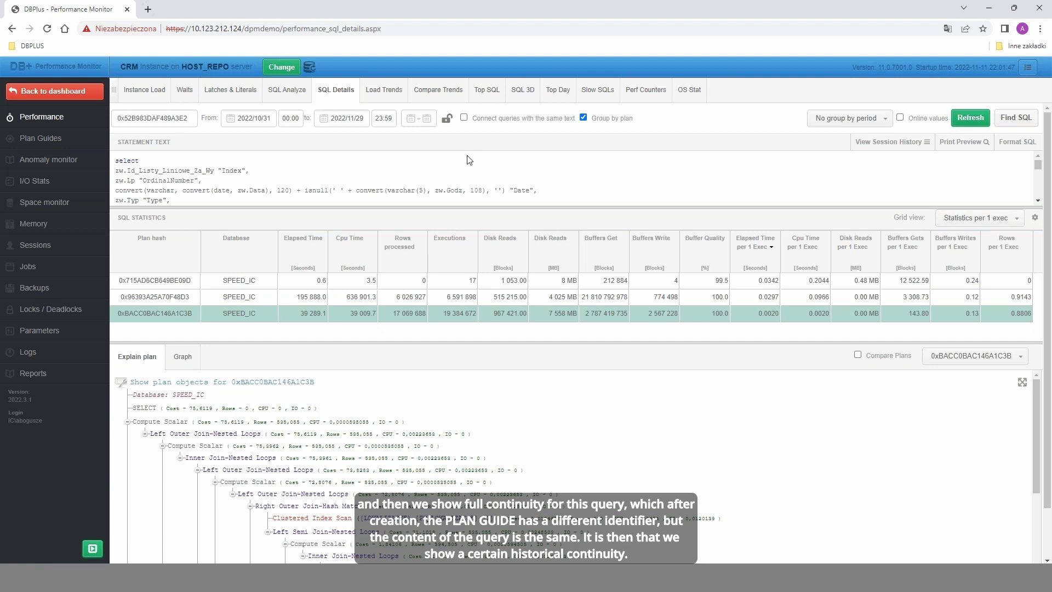
# Inspect the statement text and used hints of the existing SPEED_IC plan guide, and return to the Performance view.
pyautogui.click(35, 140)
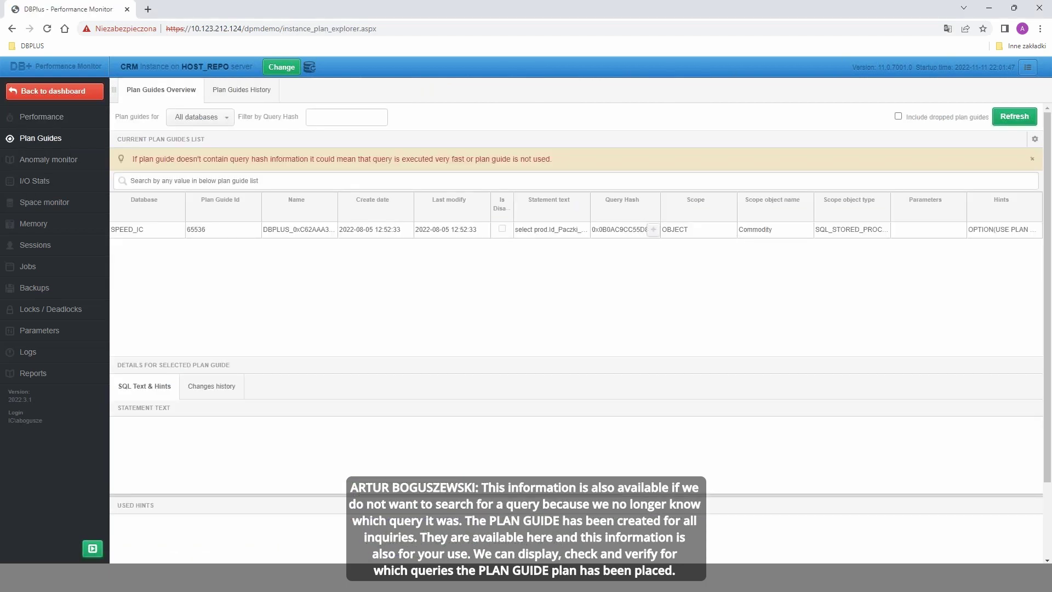
pyautogui.click(602, 233)
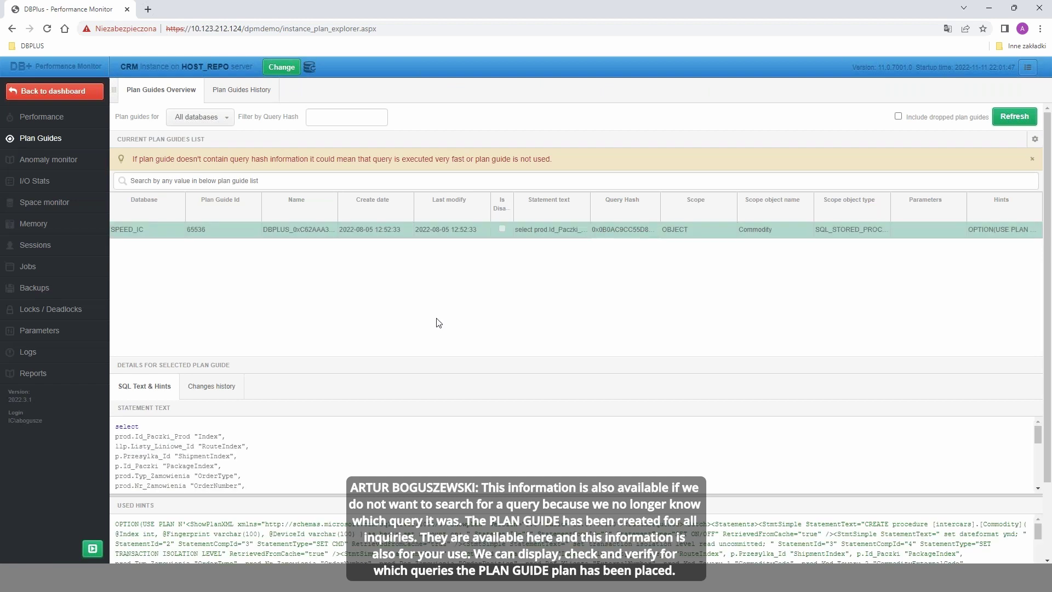
pyautogui.click(39, 118)
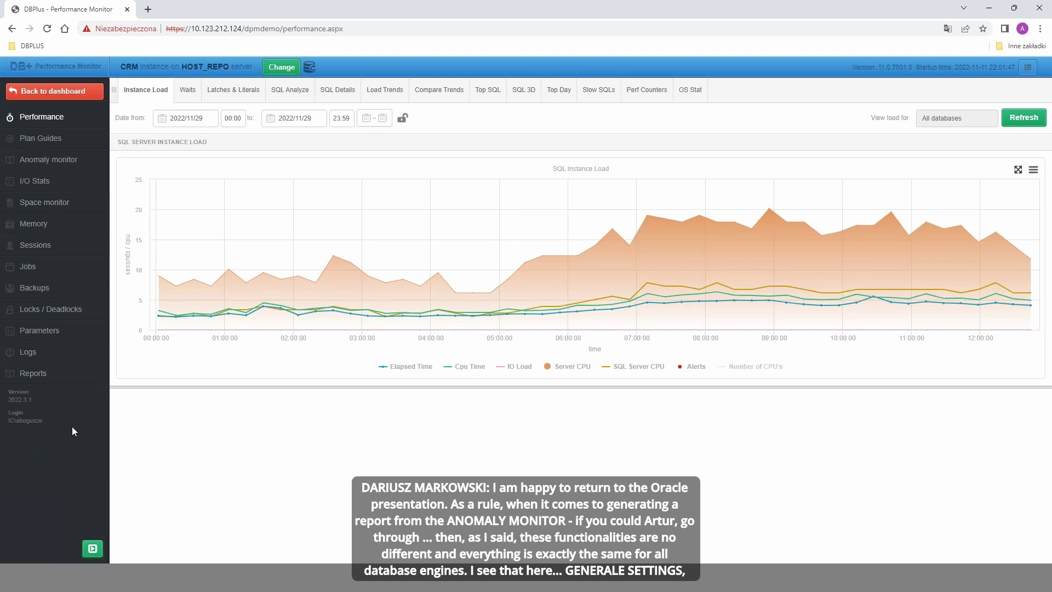
# Open the Anomaly monitor's report definition and review its Main Performance Problems and General Settings, including the English and Polish language options.
pyautogui.click(48, 160)
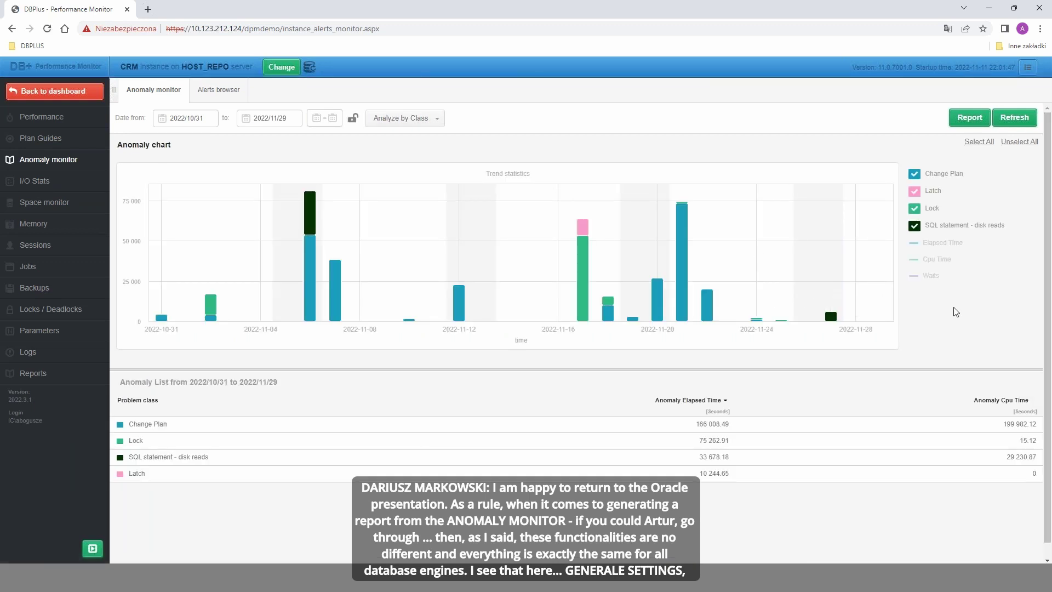
pyautogui.click(970, 120)
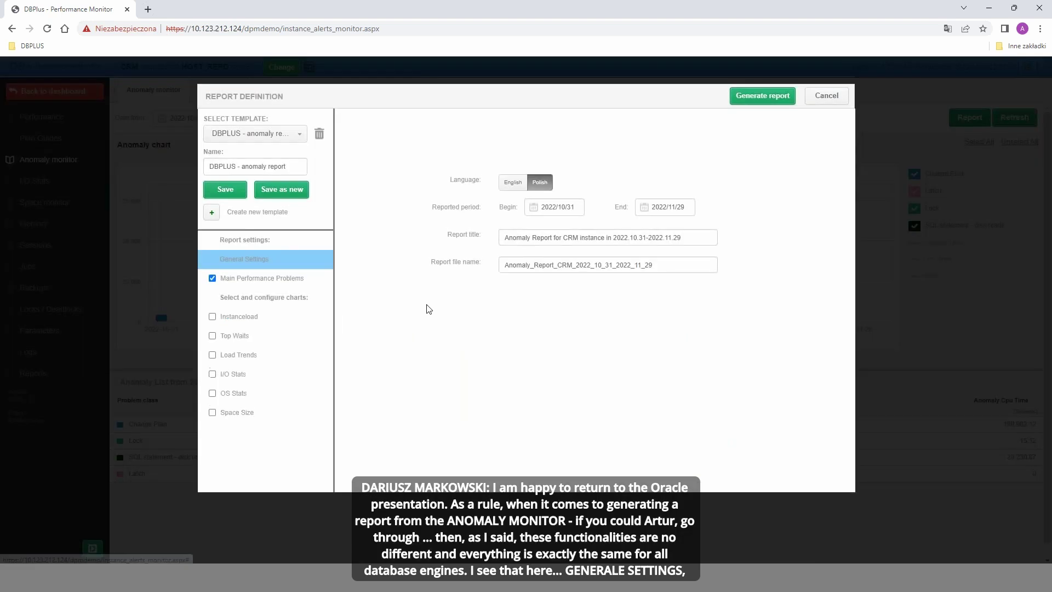
pyautogui.click(259, 280)
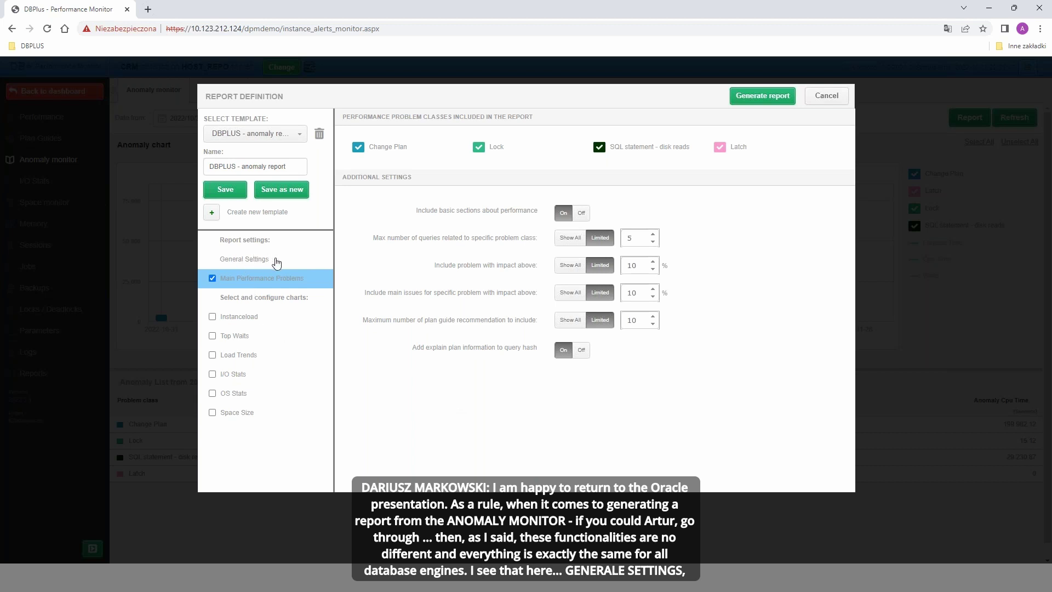
pyautogui.click(246, 262)
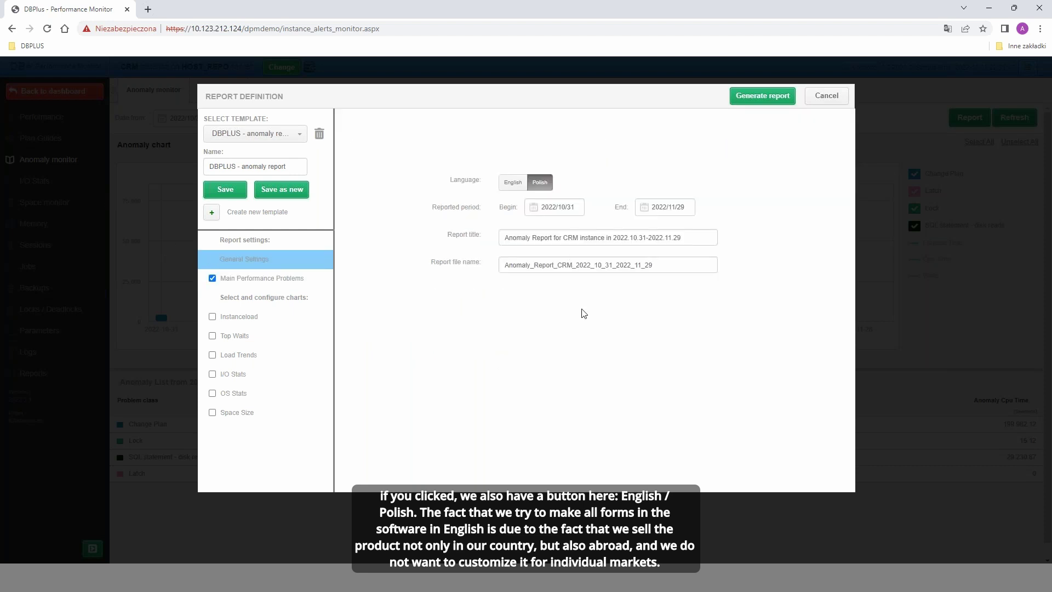
pyautogui.click(513, 183)
pyautogui.click(540, 183)
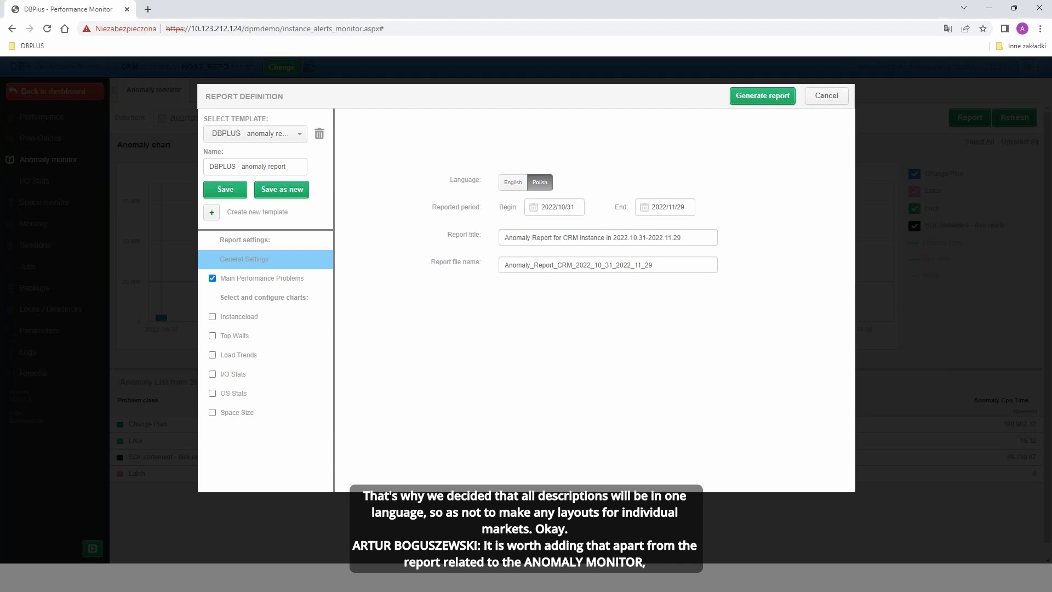
# Cancel the anomaly report definition and open the Reports module of the CRM instance.
pyautogui.click(826, 97)
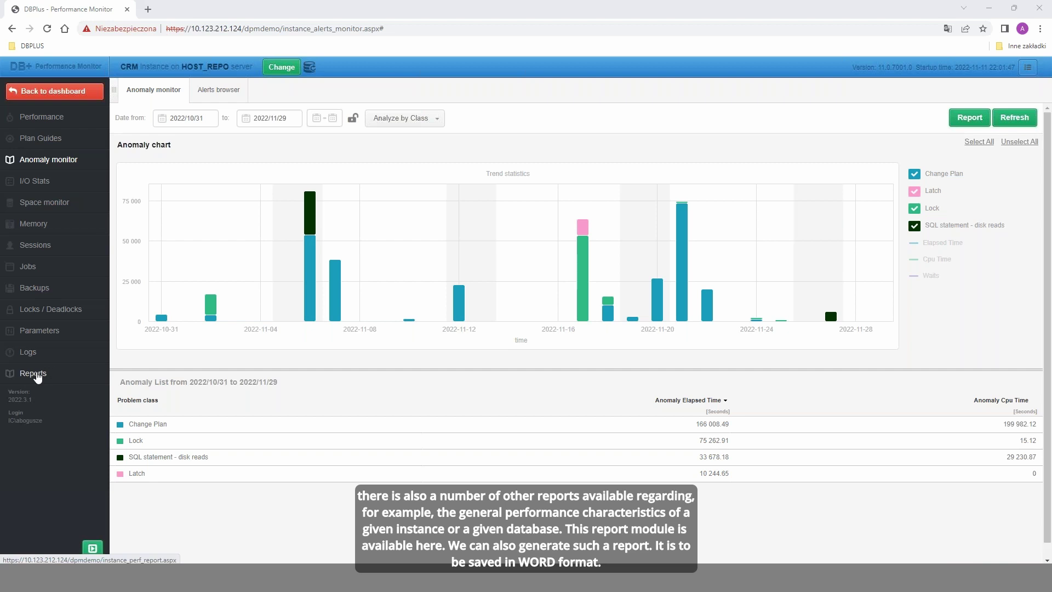
pyautogui.click(37, 377)
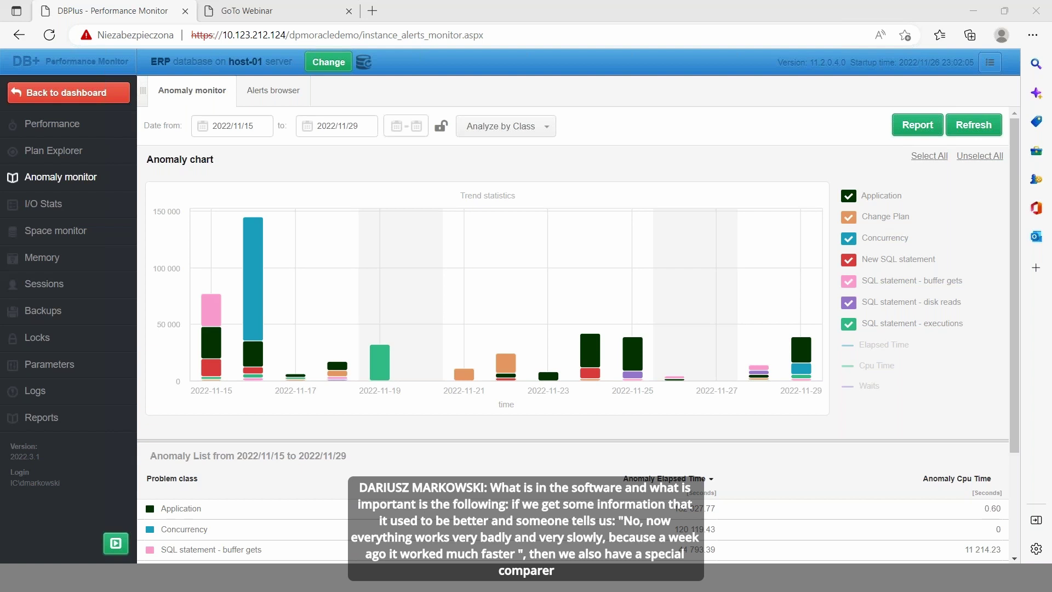
pyautogui.moveTo(253, 274)
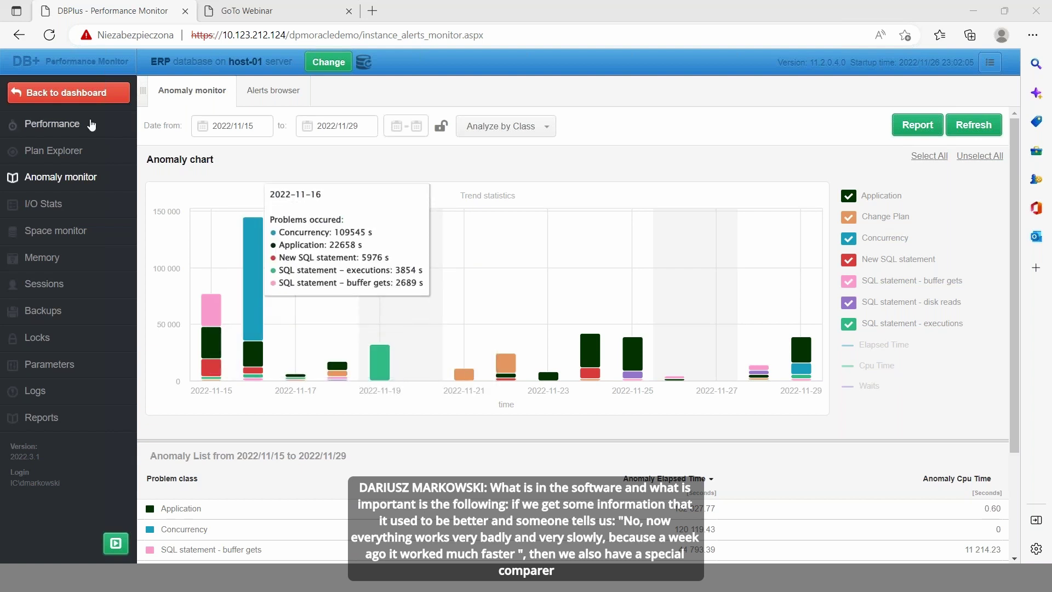
# Open the day comparison in the ERP database's Performance view and add 2022/11/22 to the report.
pyautogui.click(66, 130)
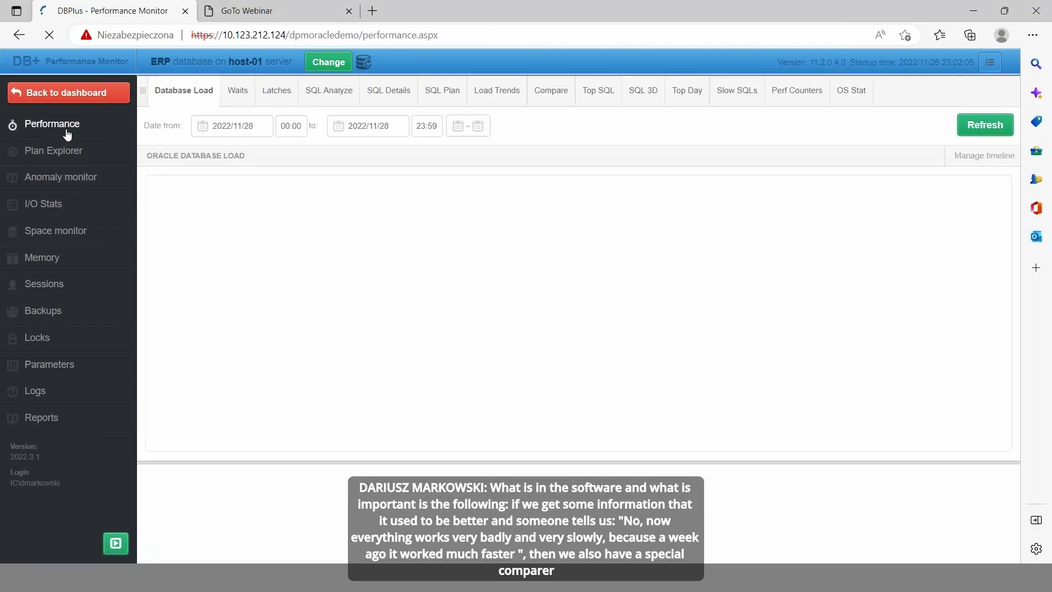
pyautogui.click(556, 91)
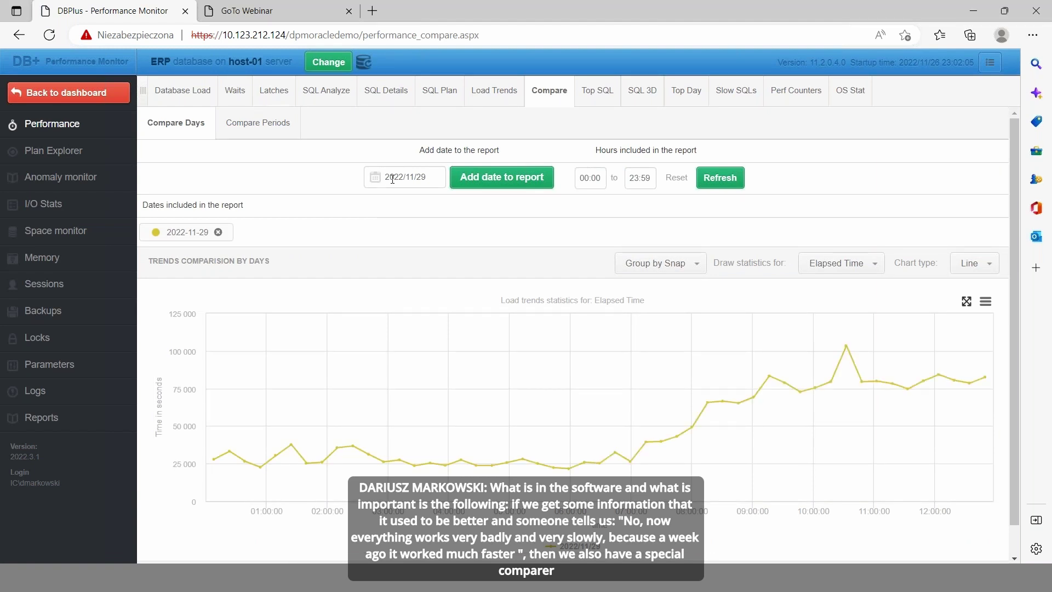
pyautogui.click(393, 178)
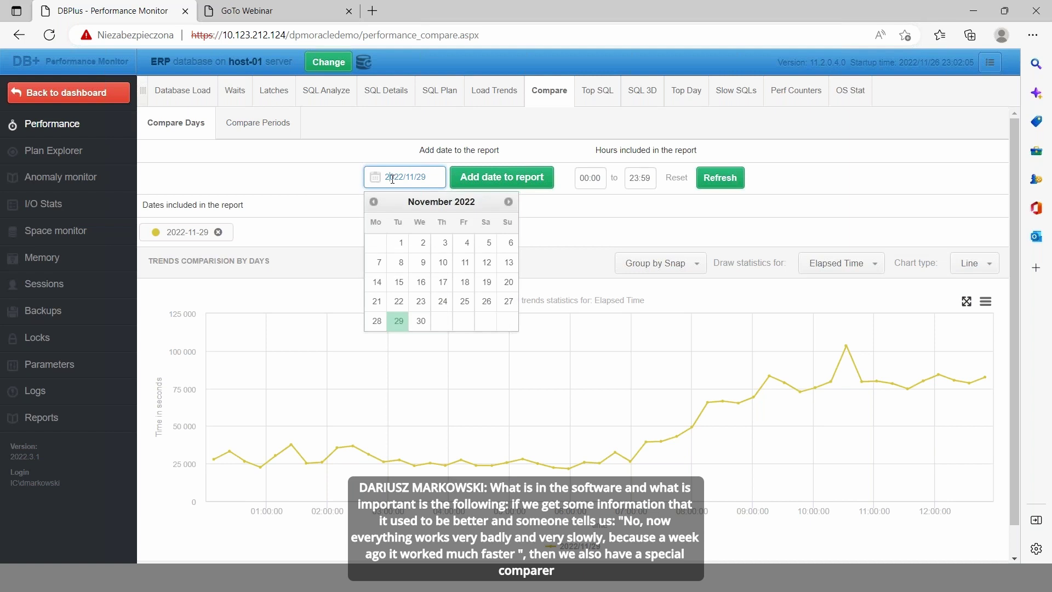
pyautogui.click(400, 302)
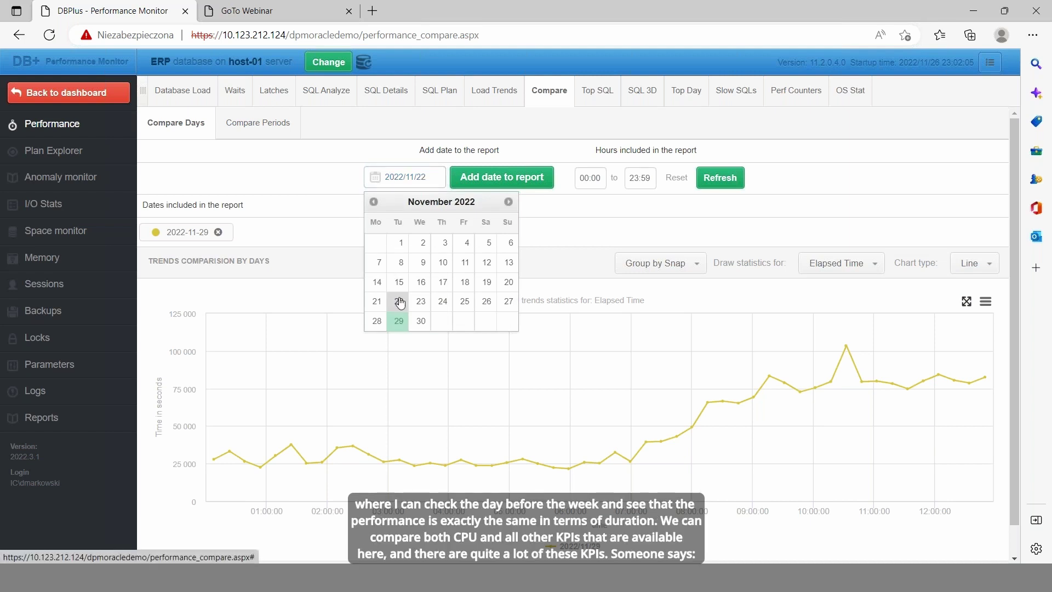
pyautogui.click(500, 178)
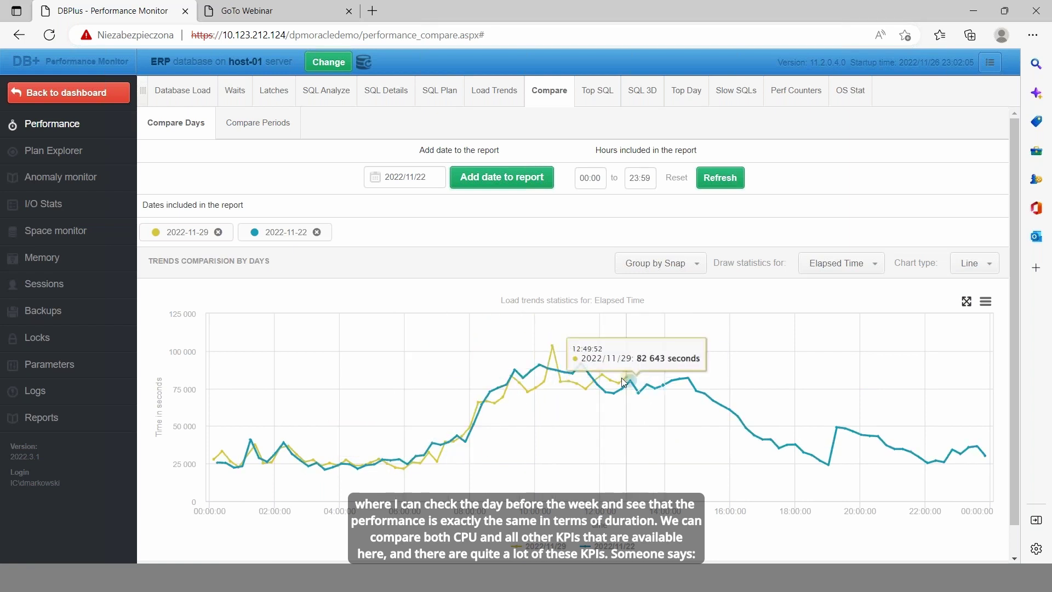
# Draw the day comparison for Cpu Time and review the other statistics available for the chart.
pyautogui.click(855, 264)
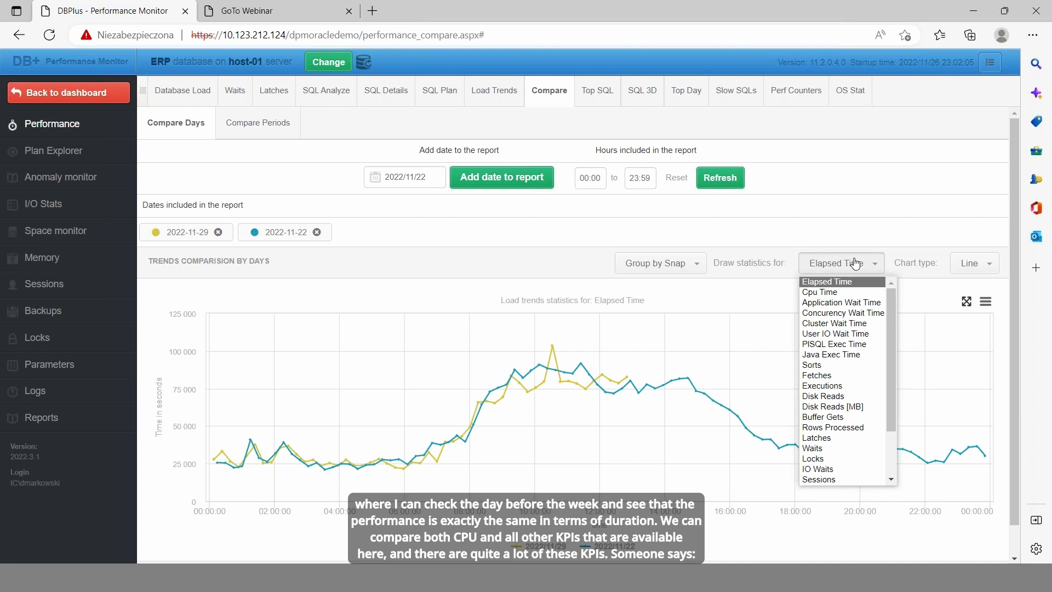
pyautogui.click(839, 293)
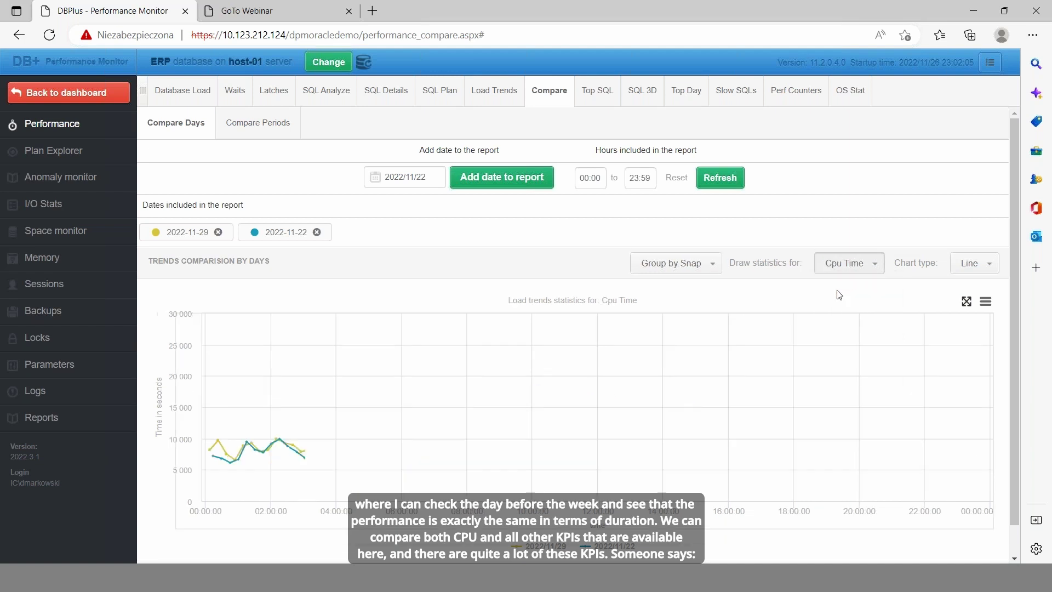
pyautogui.click(841, 270)
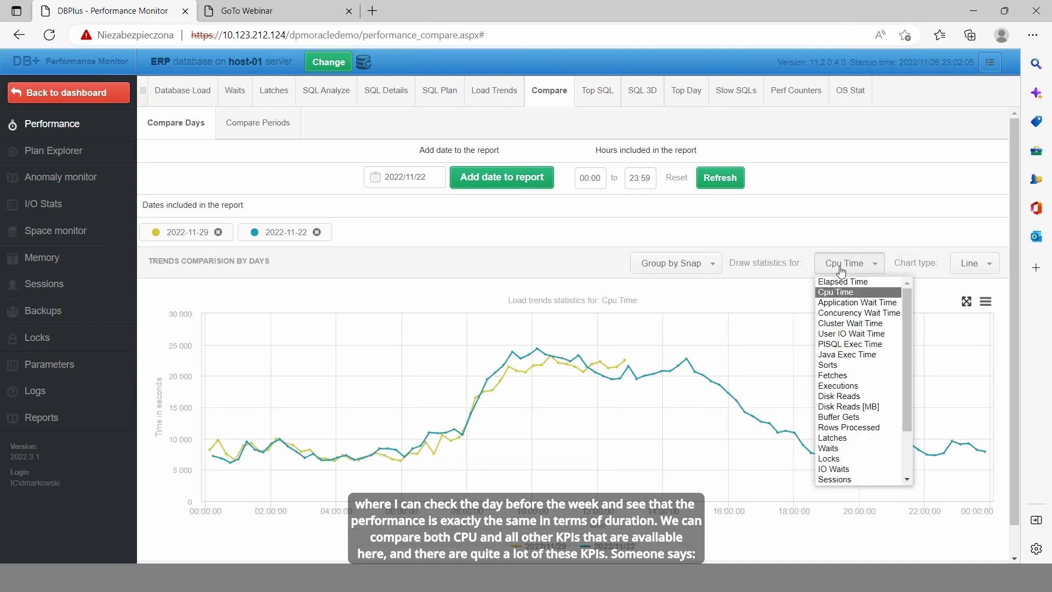
pyautogui.moveTo(904, 375)
pyautogui.mouseDown()
pyautogui.moveTo(907, 450)
pyautogui.moveTo(910, 337)
pyautogui.mouseUp()
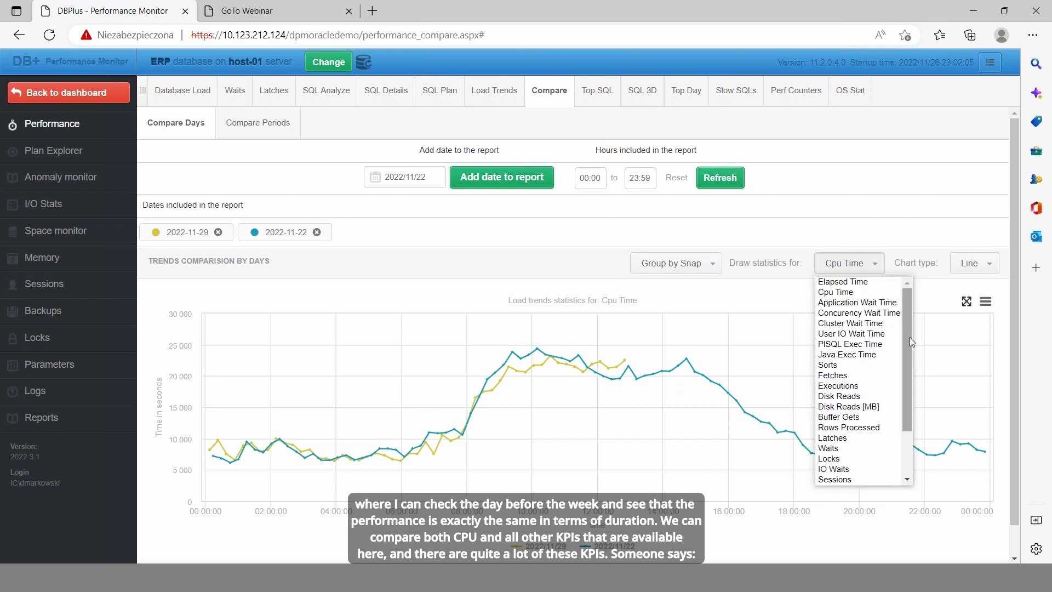
# Add 2022/11/08 to the Cpu Time comparison report.
pyautogui.click(427, 177)
pyautogui.click(398, 264)
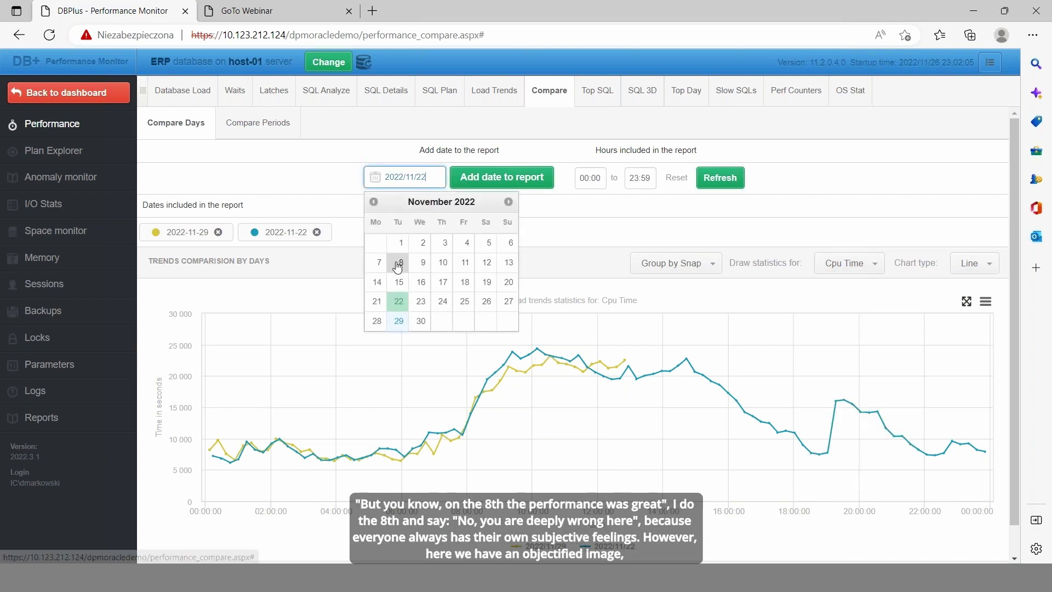
pyautogui.click(485, 180)
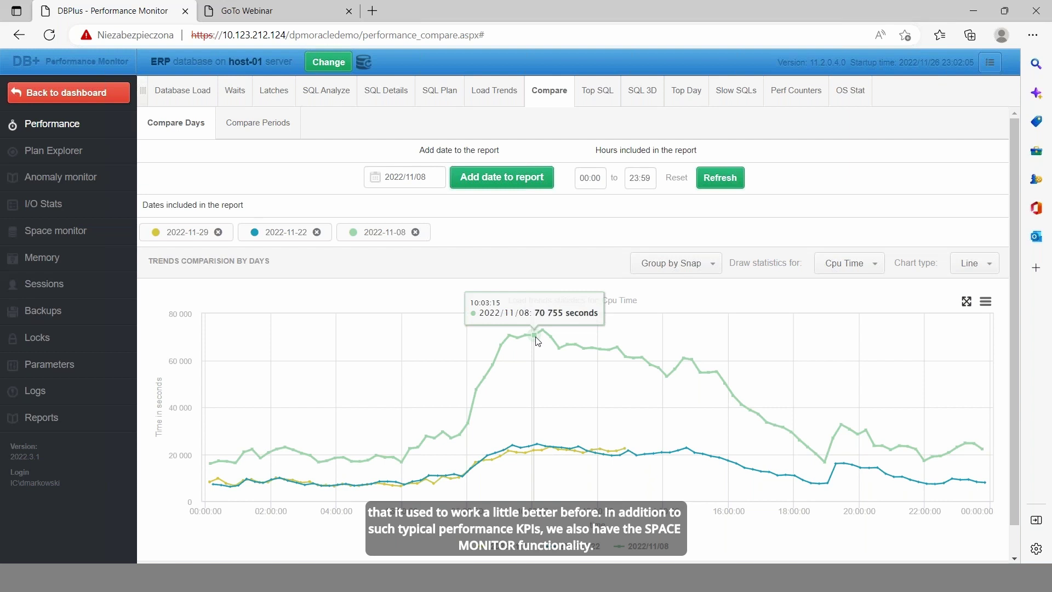
# Open the Space monitor, view the Object Size chart, and return to the Database Size chart.
pyautogui.click(90, 244)
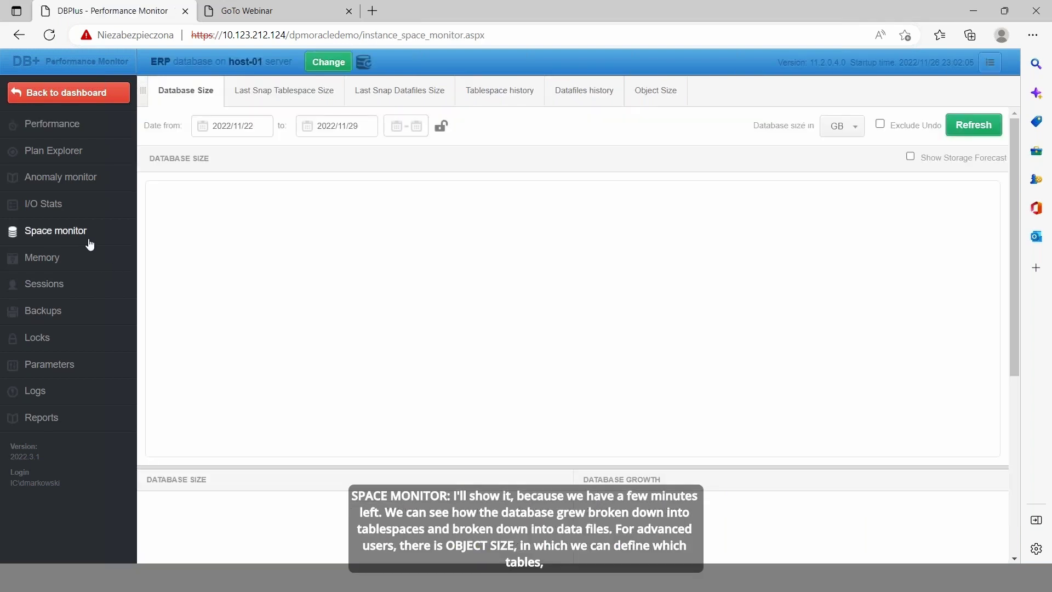
pyautogui.moveTo(213, 265)
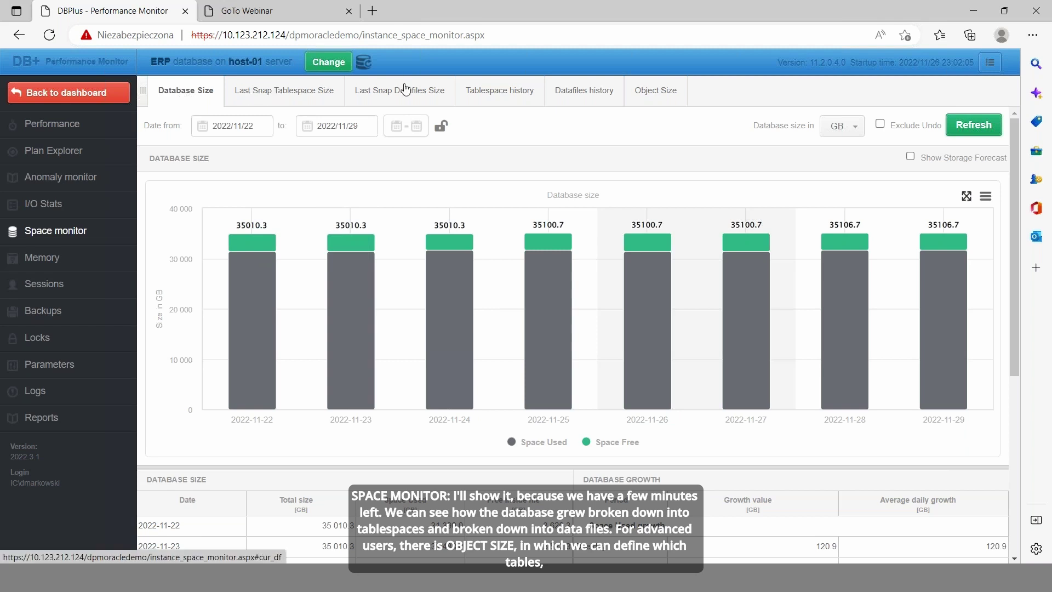
pyautogui.click(661, 91)
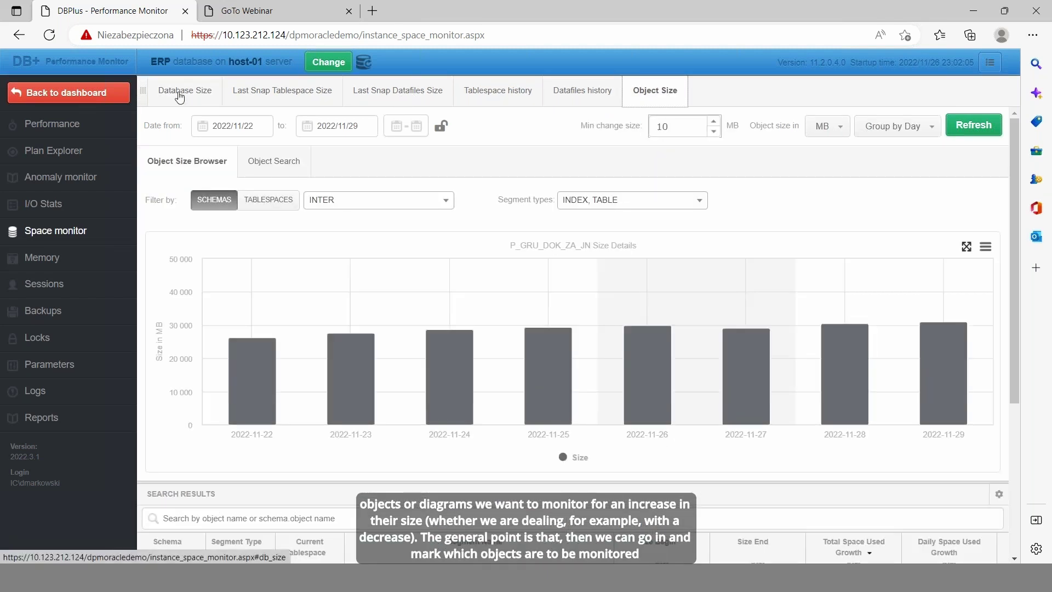
pyautogui.click(183, 92)
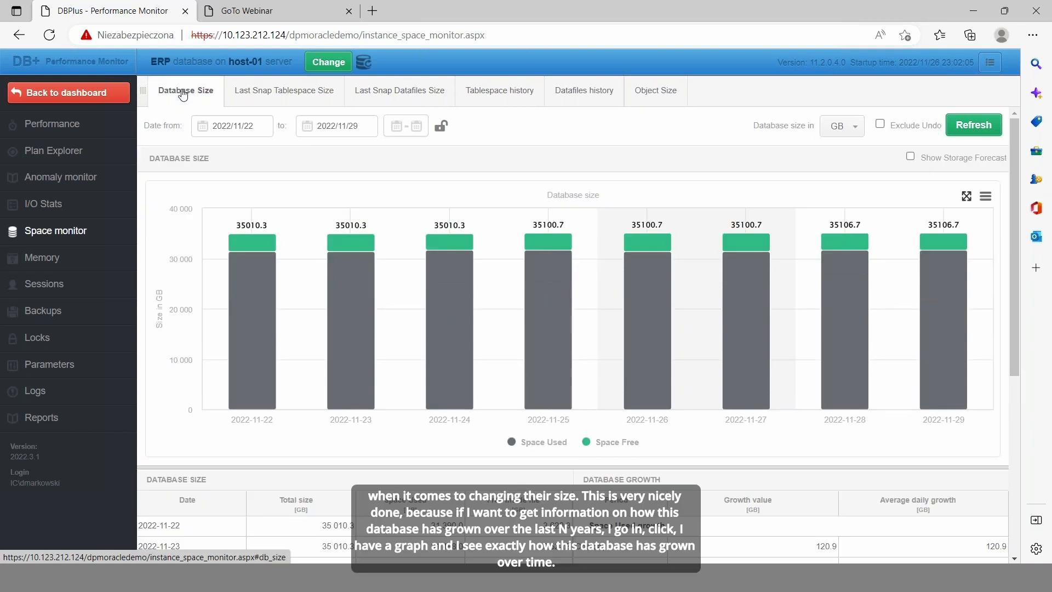
# Set the database size chart's start date to 2016/11/22 and refresh it to show growth over the years.
pyautogui.click(231, 127)
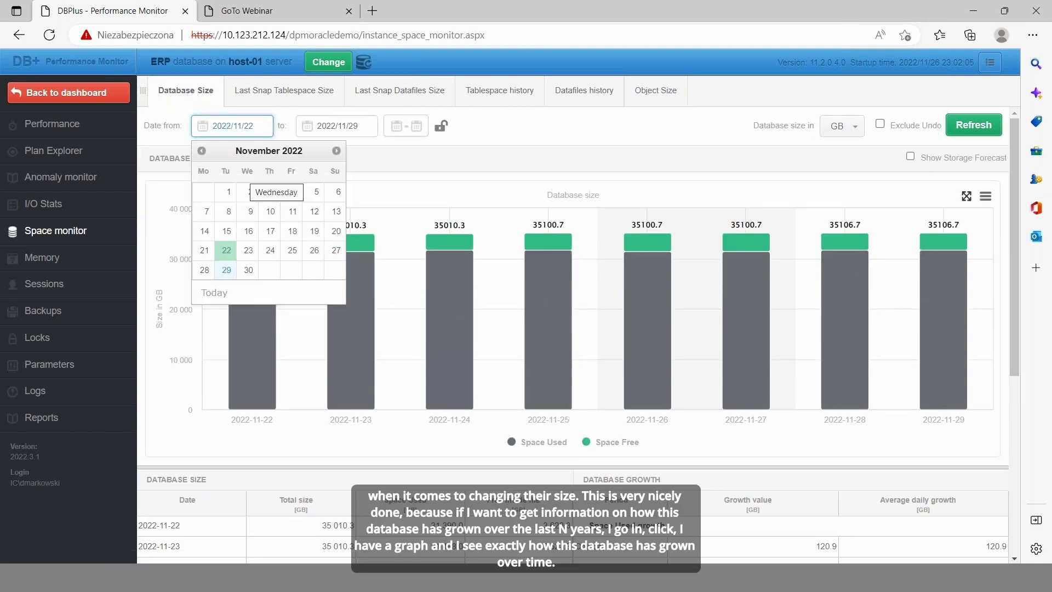
pyautogui.write('16')
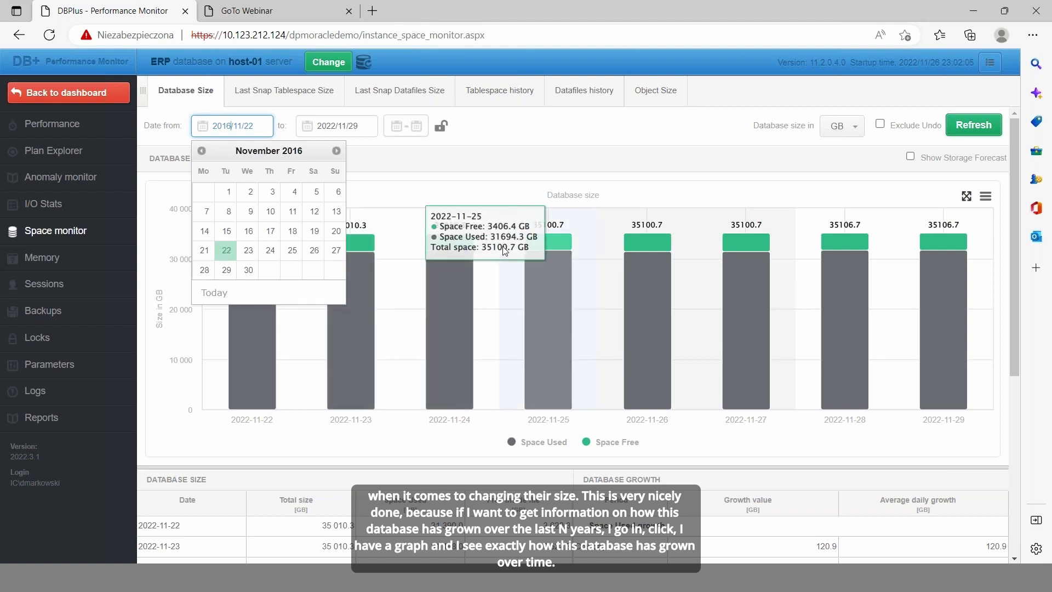
pyautogui.click(974, 125)
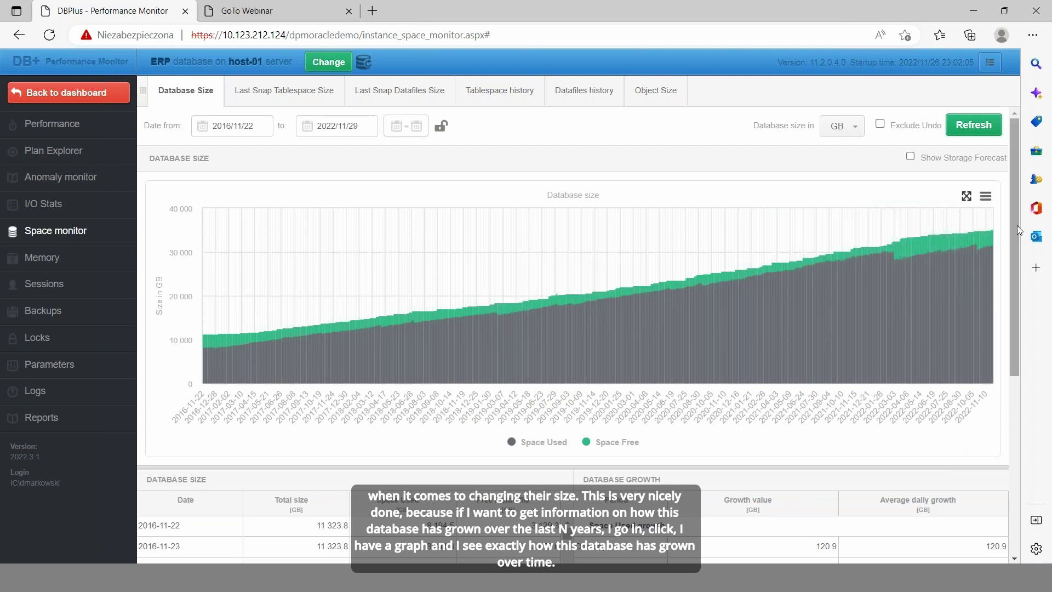
pyautogui.moveTo(1015, 240); pyautogui.dragTo(1014, 202)
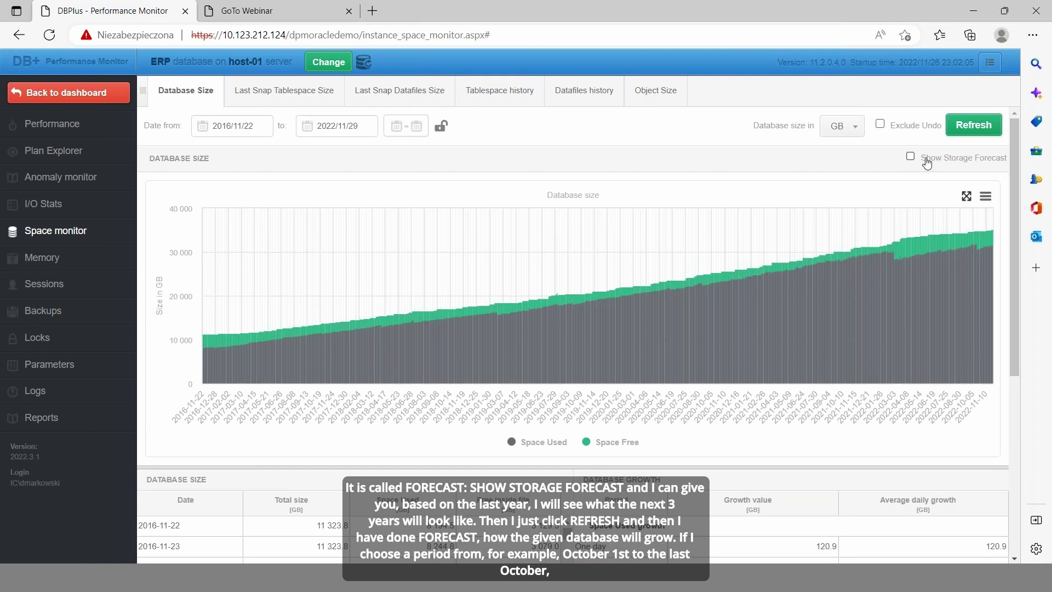
# Show the storage forecast based on 1 Year of data for the next 3 Years.
pyautogui.click(923, 160)
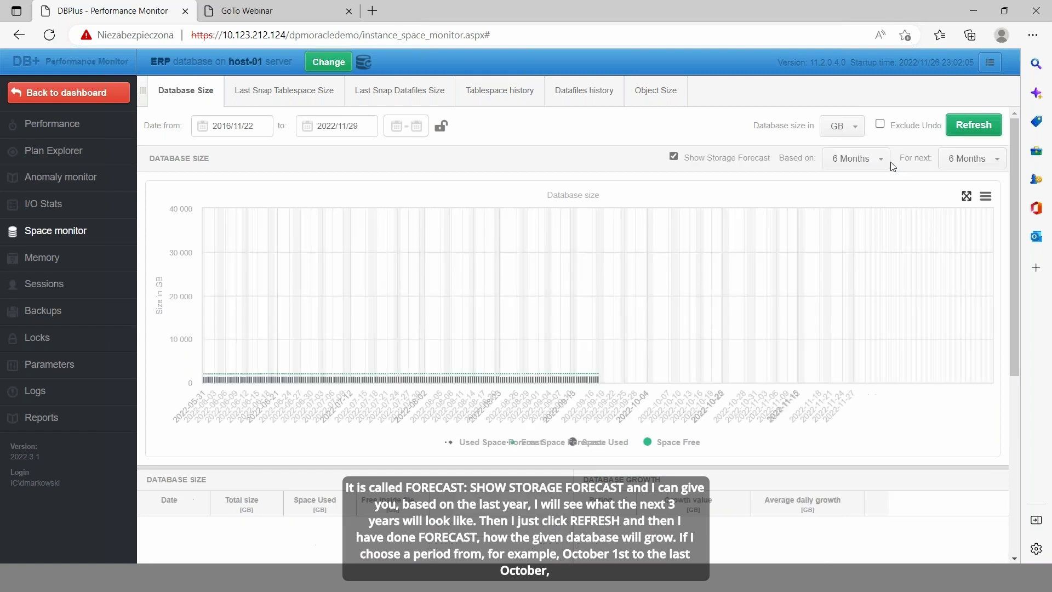
pyautogui.click(872, 158)
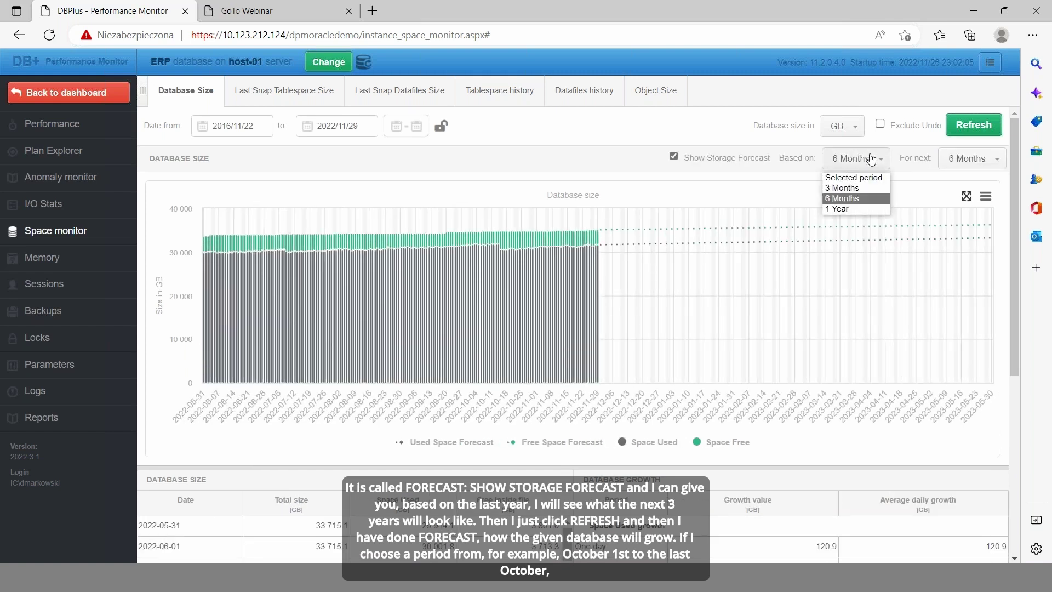
pyautogui.click(860, 210)
pyautogui.click(965, 167)
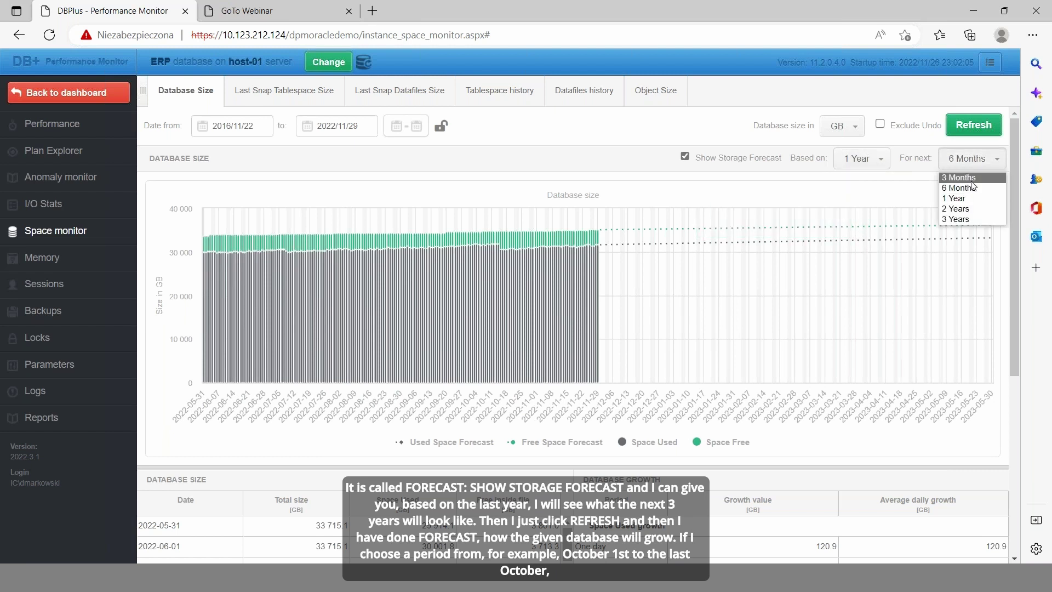
pyautogui.click(967, 220)
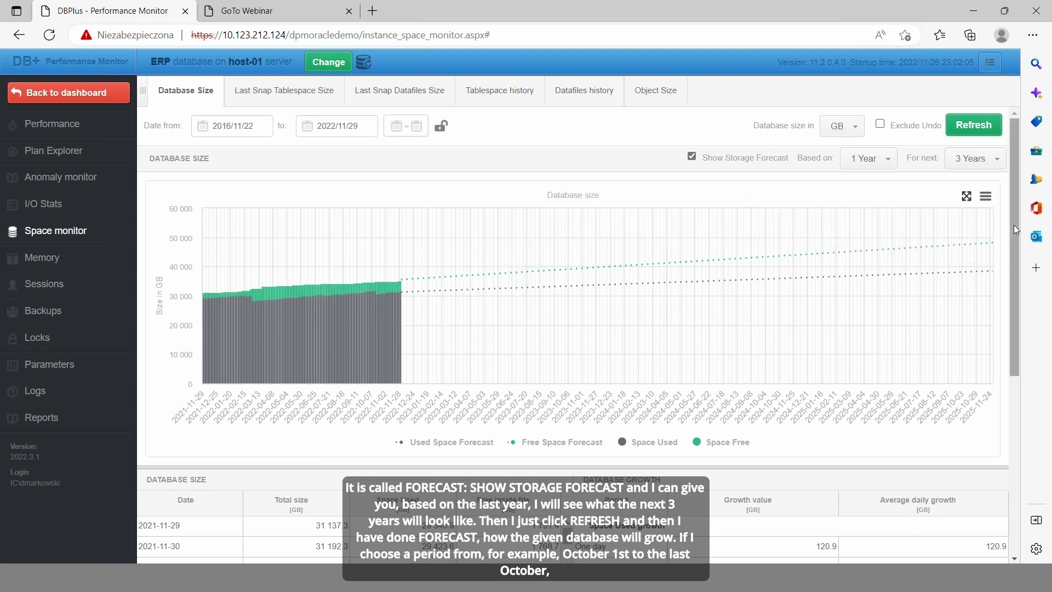
# Set the start date of the database size period to 2022/10/01.
pyautogui.click(230, 126)
pyautogui.hotkey('shift', 'Left')
pyautogui.hotkey('shift', 'Left')
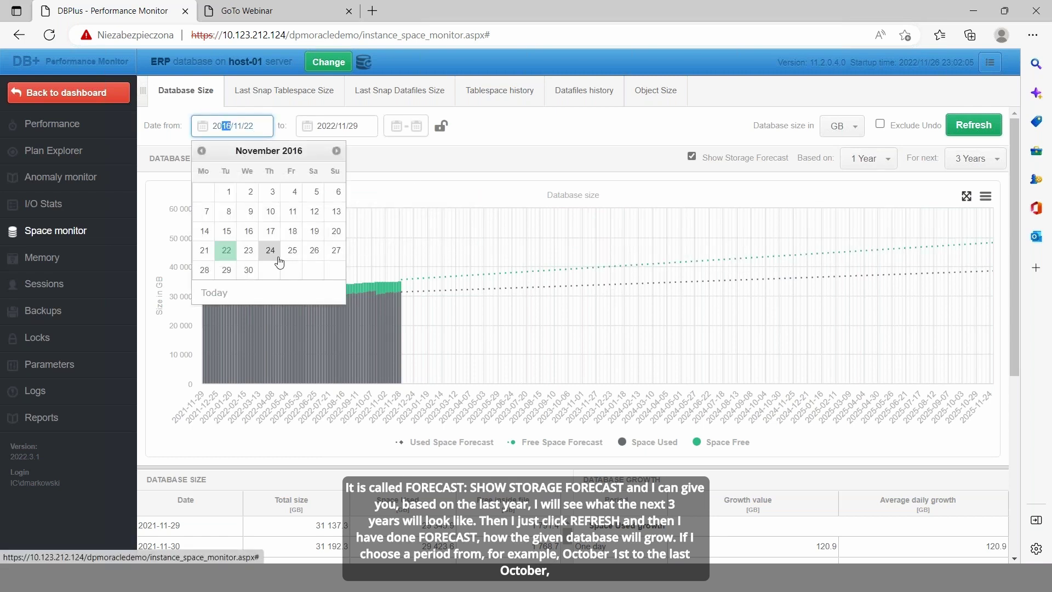
pyautogui.write('22')
pyautogui.press('Right')
pyautogui.hotkey('shift', 'Right')
pyautogui.hotkey('shift', 'Right')
pyautogui.write('10')
pyautogui.press('Right')
pyautogui.hotkey('shift', 'Right')
pyautogui.hotkey('shift', 'Right')
pyautogui.write('01')
# Set the period's end date to 2022/10/31, turn off the storage forecast, and refresh the database size data.
pyautogui.click(334, 126)
pyautogui.click(306, 151)
pyautogui.click(314, 287)
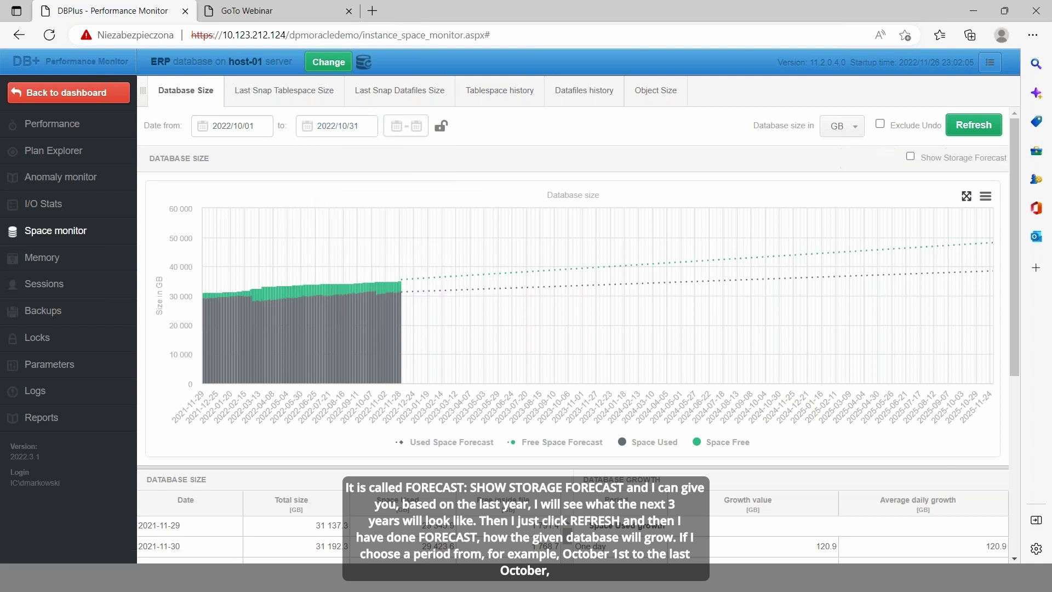
pyautogui.click(770, 159)
pyautogui.click(968, 126)
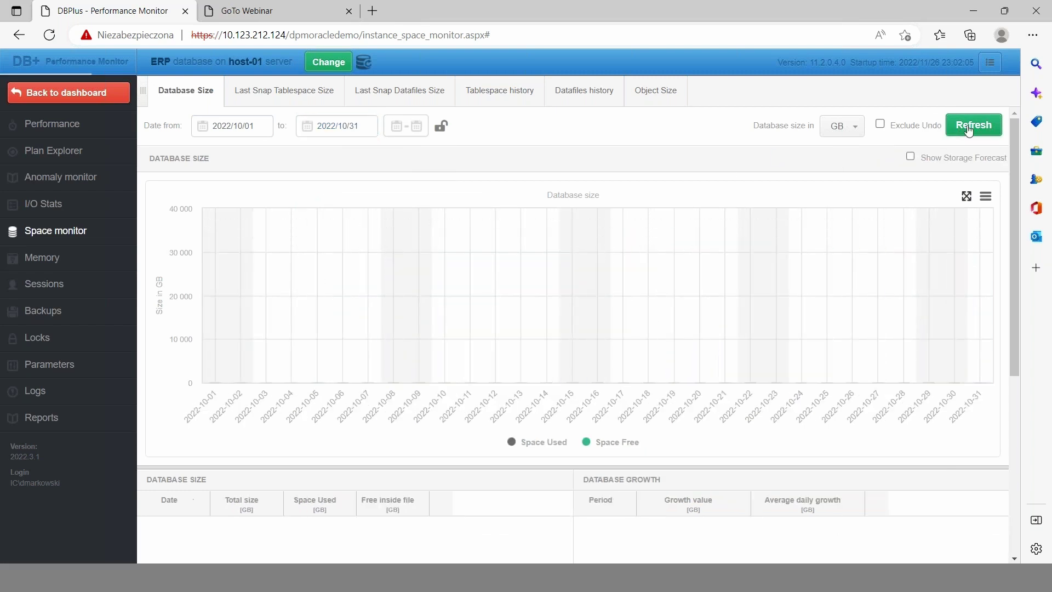
# Examine the one-month growth values for total size and space used in the Database Growth table.
pyautogui.moveTo(1015, 192); pyautogui.dragTo(1019, 318)
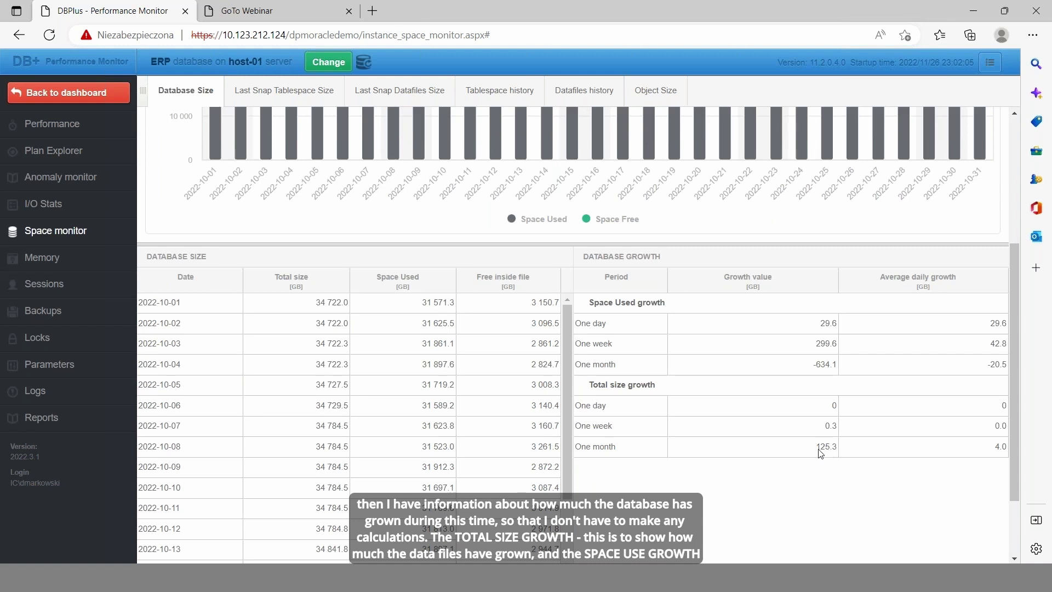
pyautogui.moveTo(811, 446); pyautogui.dragTo(840, 454)
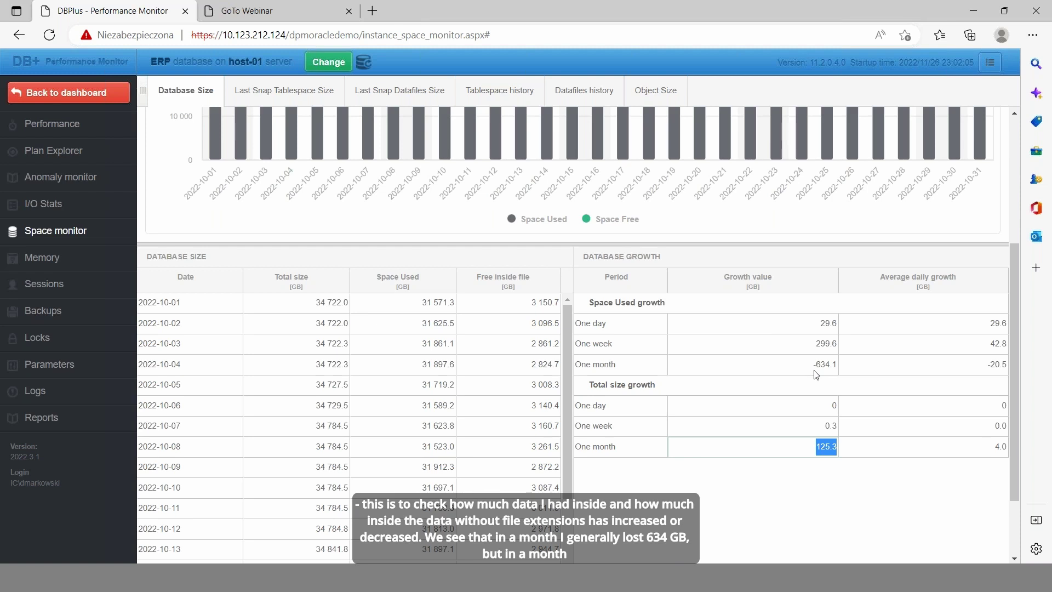
pyautogui.moveTo(813, 365); pyautogui.dragTo(837, 371)
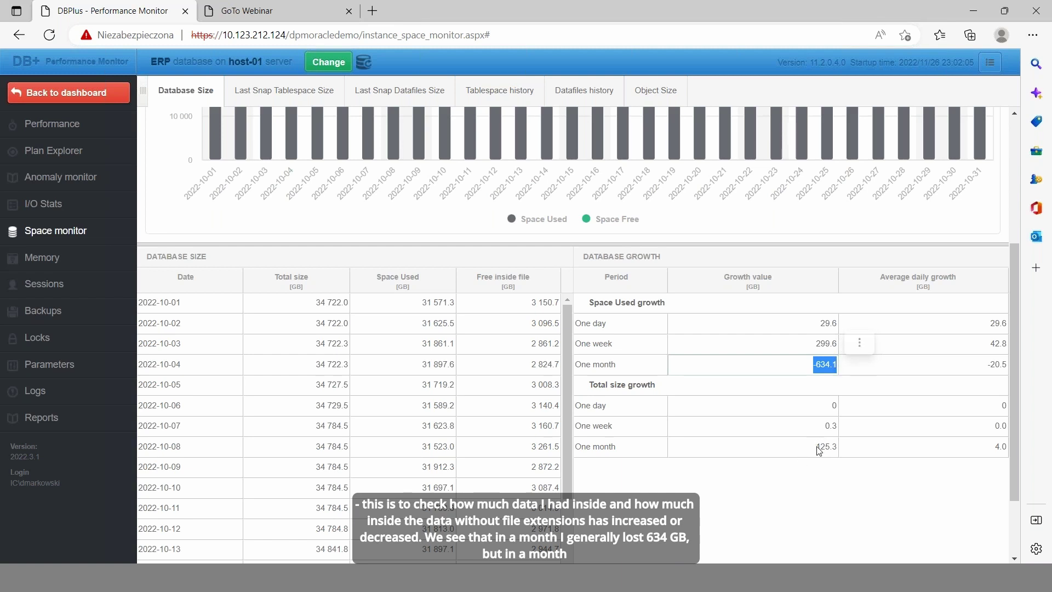
pyautogui.moveTo(815, 447); pyautogui.dragTo(839, 447)
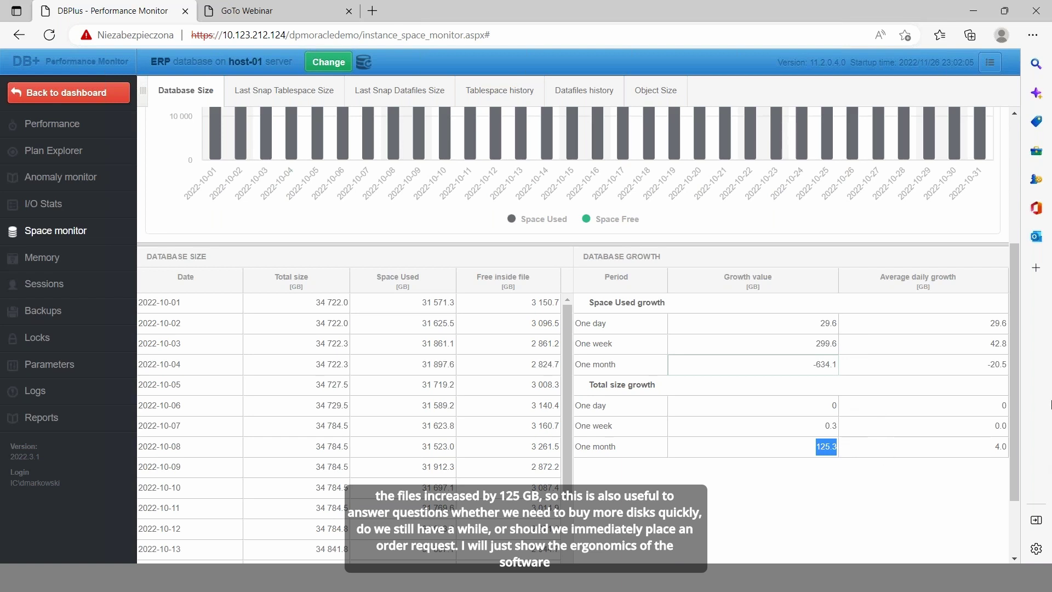
pyautogui.moveTo(1014, 437); pyautogui.dragTo(1016, 286)
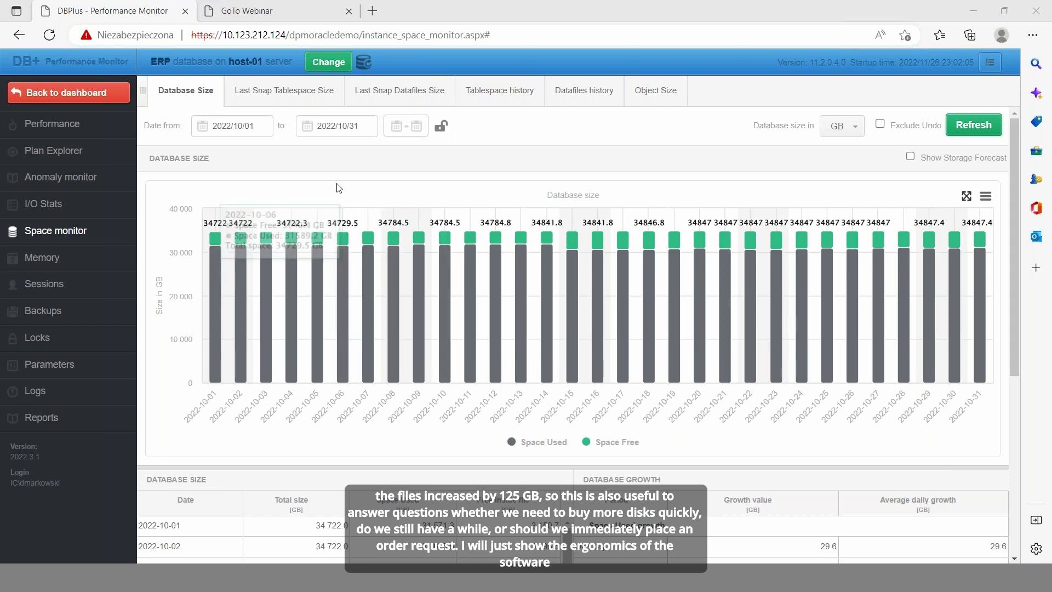
# Return to the dashboard, select the ERP Oracle database, and open its Database Analysis.
pyautogui.click(121, 92)
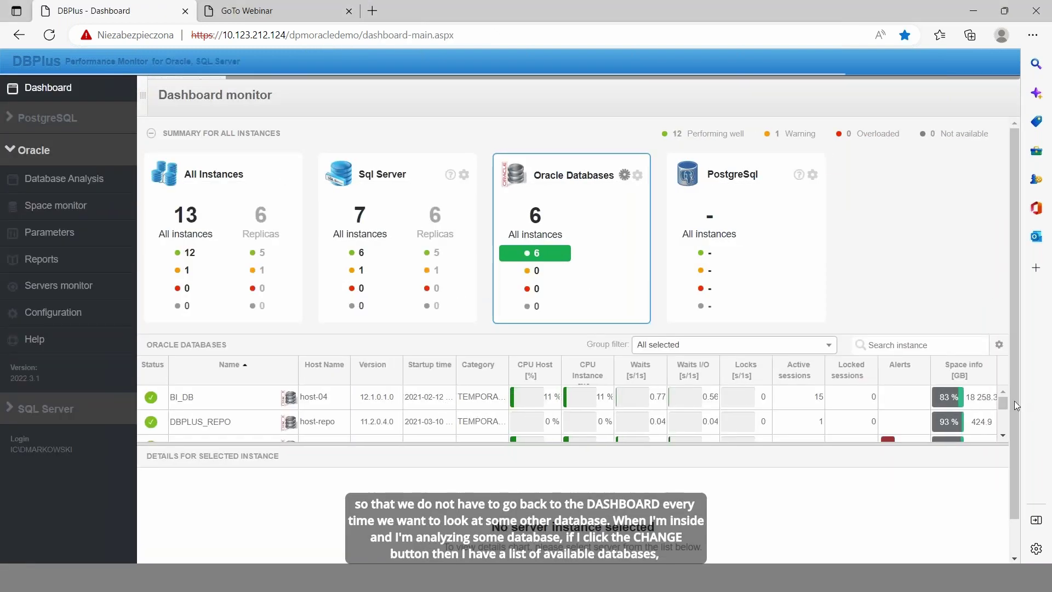
pyautogui.scroll(-1, 1006, 403)
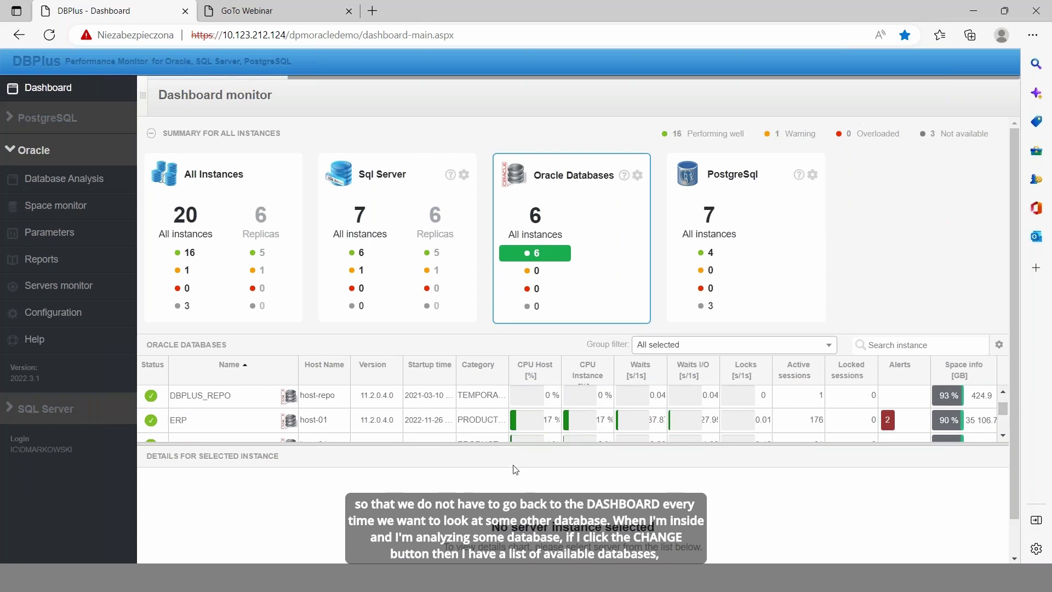
pyautogui.click(414, 415)
pyautogui.scroll(-5, 219, 384)
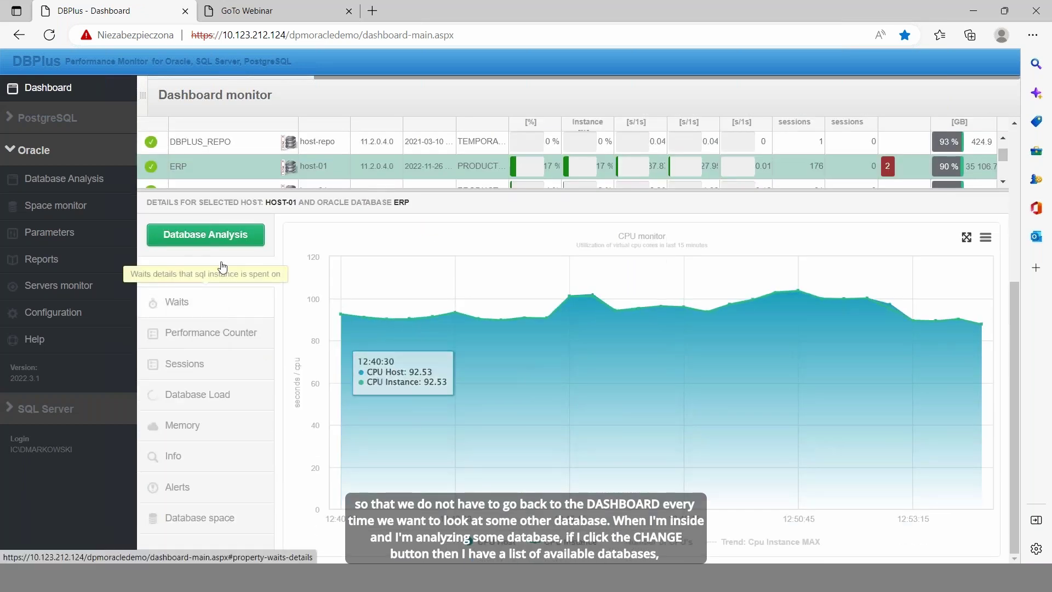
pyautogui.click(220, 243)
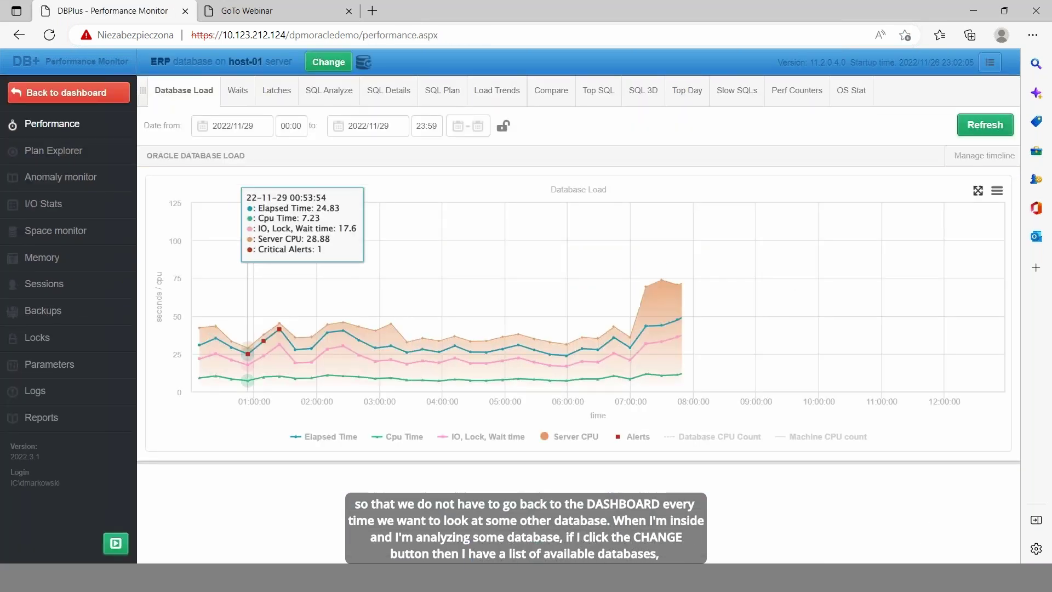
# Switch the working database from ERP to I-BAZY on host-02 to view its database load.
pyautogui.click(335, 64)
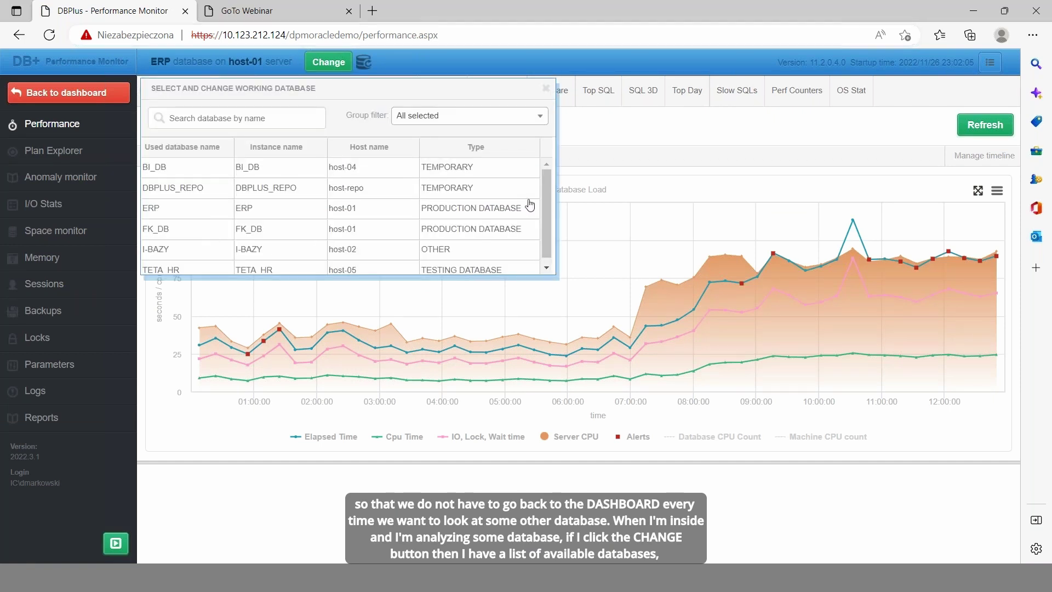
pyautogui.moveTo(544, 192); pyautogui.dragTo(549, 246)
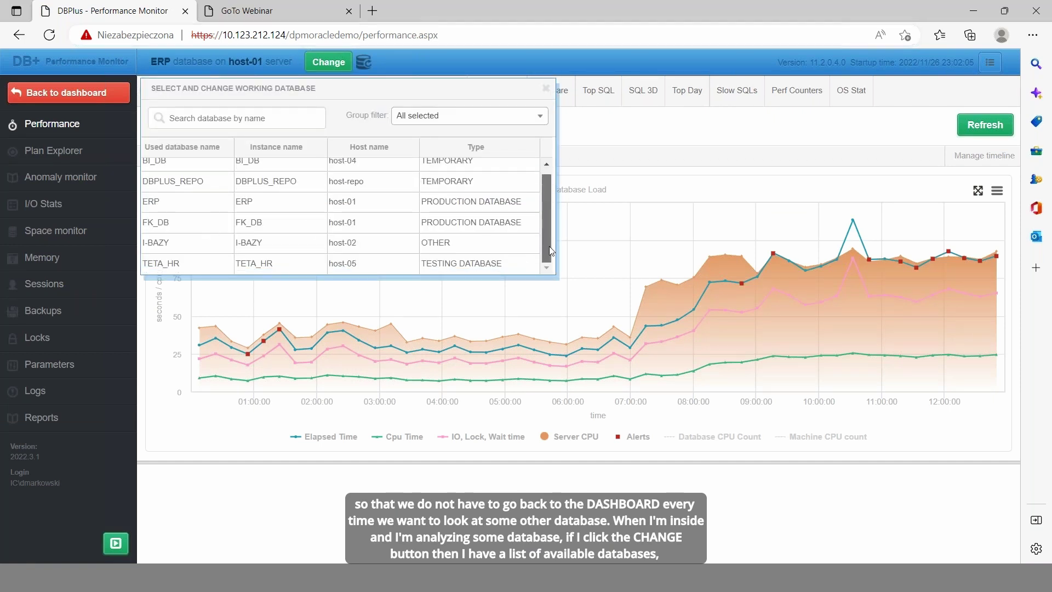
pyautogui.click(156, 246)
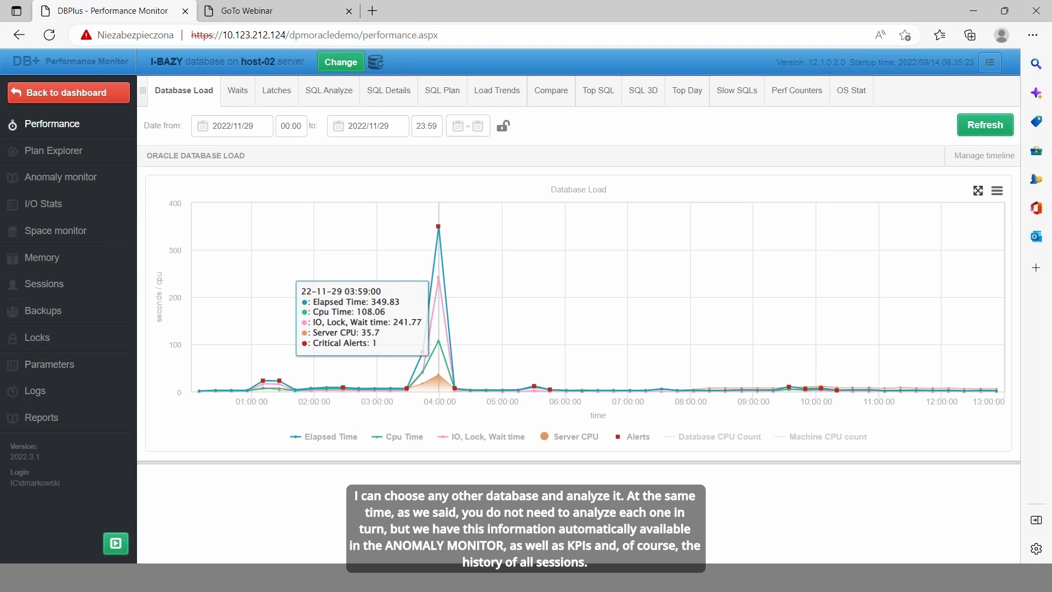
# Change the working database back to ERP on host-01 and open its Sessions page.
pyautogui.click(344, 63)
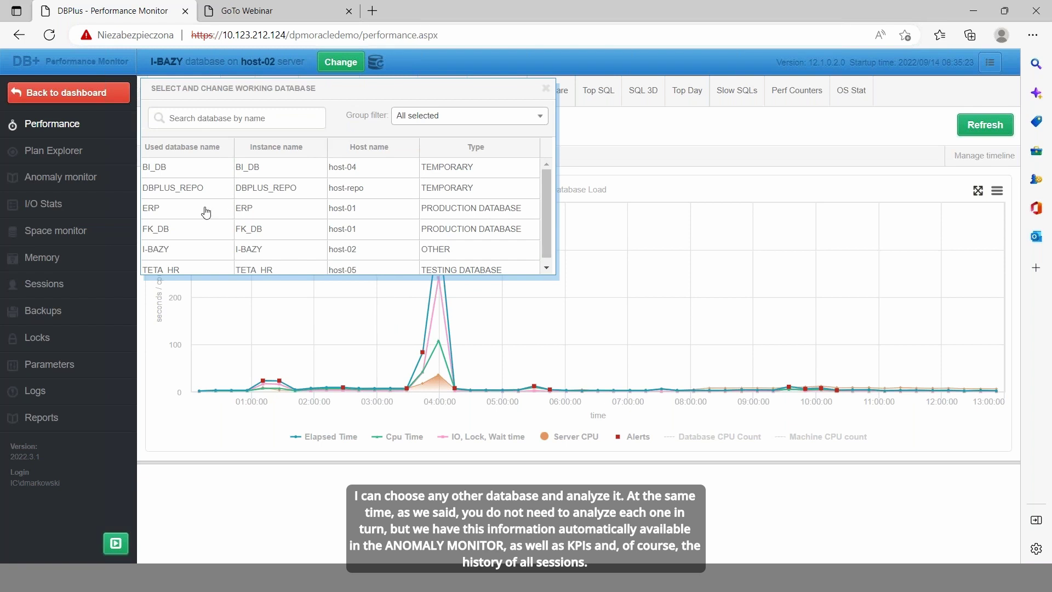
pyautogui.click(206, 213)
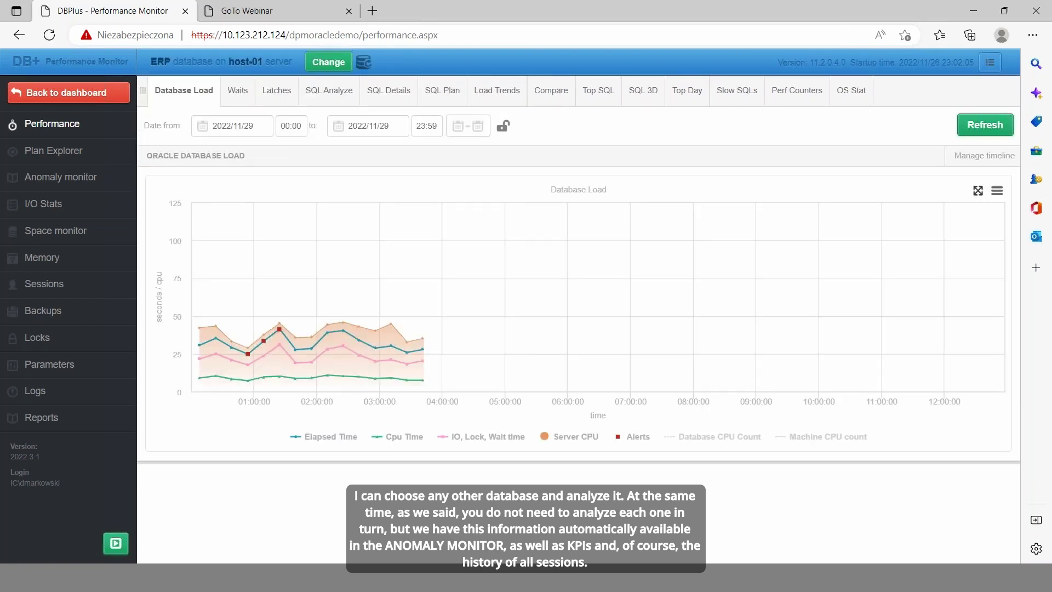
pyautogui.click(39, 285)
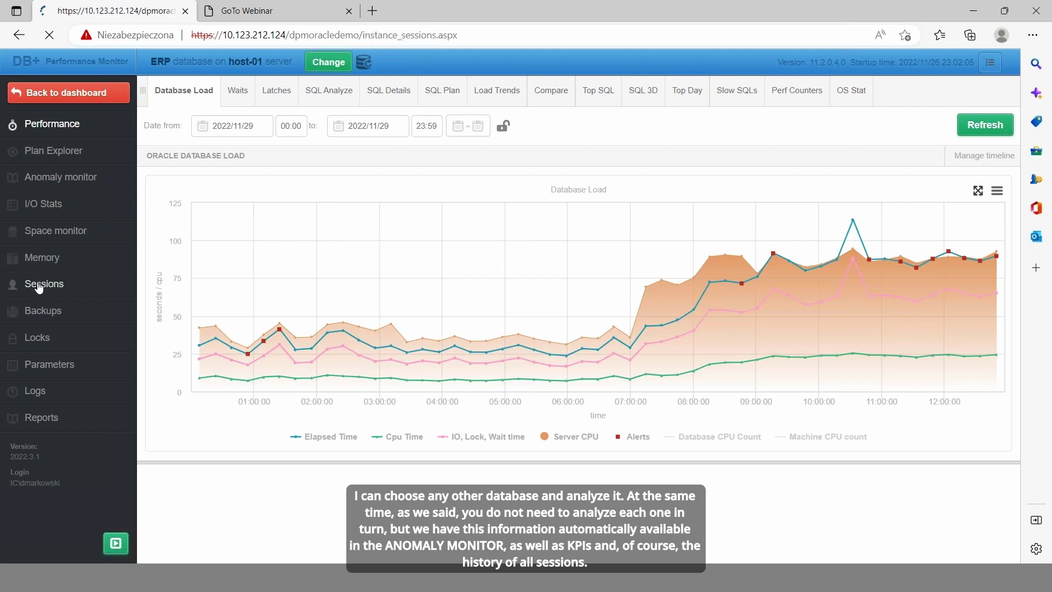